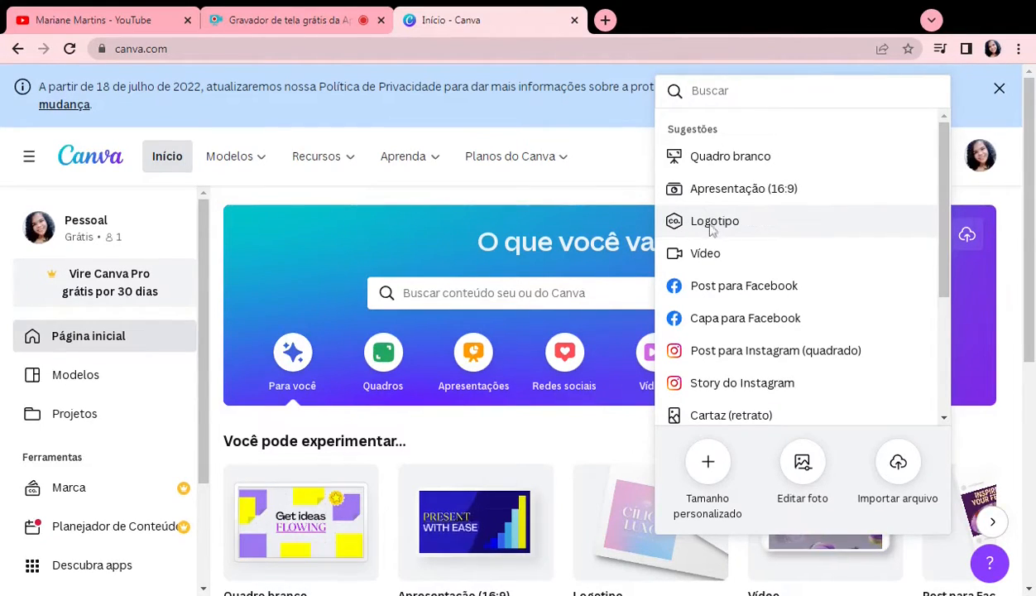
# Step: Create a new blank design using the Logotipo format
pyautogui.click(710, 224)
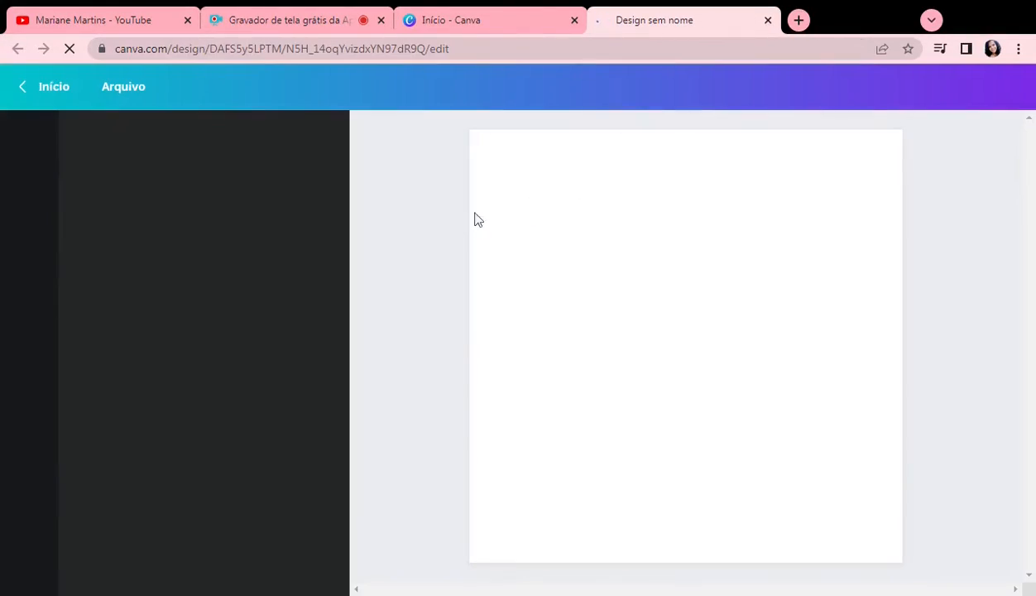
# Step: Search Google Images for "escalope png" in a new browser tab
pyautogui.click(797, 21)
pyautogui.click(784, 49)
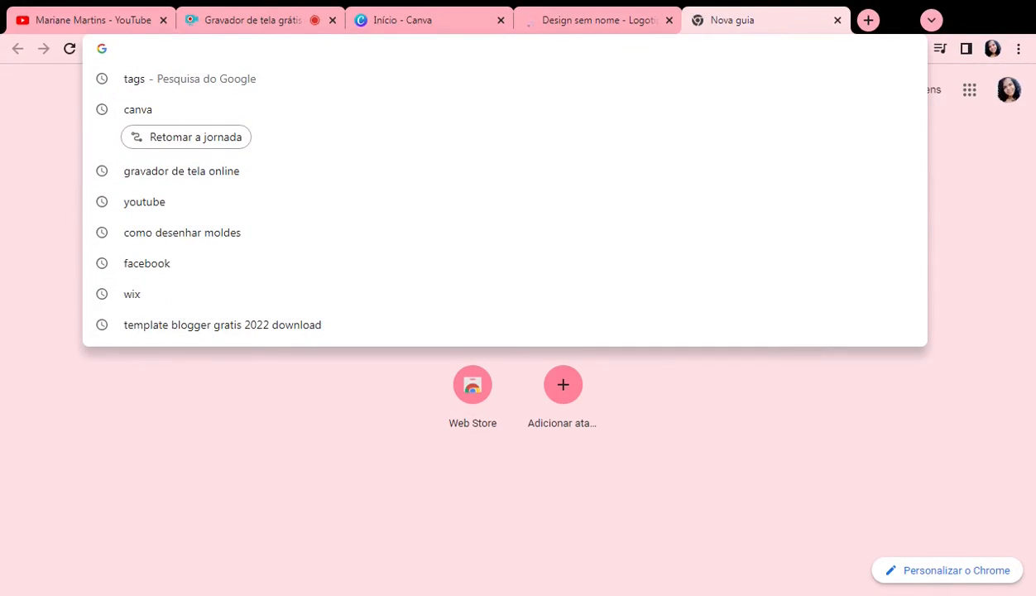
pyautogui.write('esca')
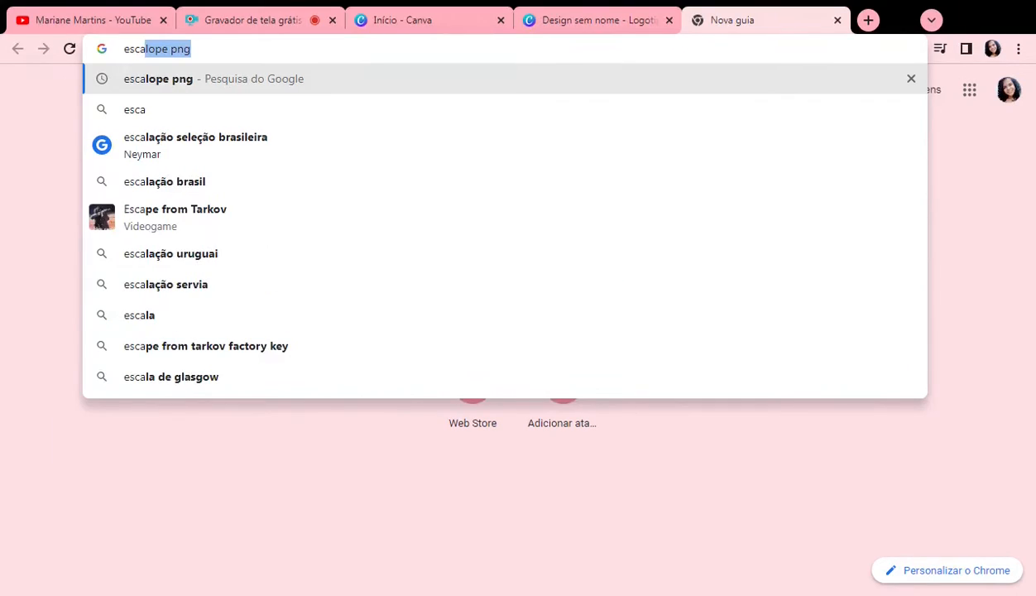
pyautogui.write('lope')
pyautogui.press('Return')
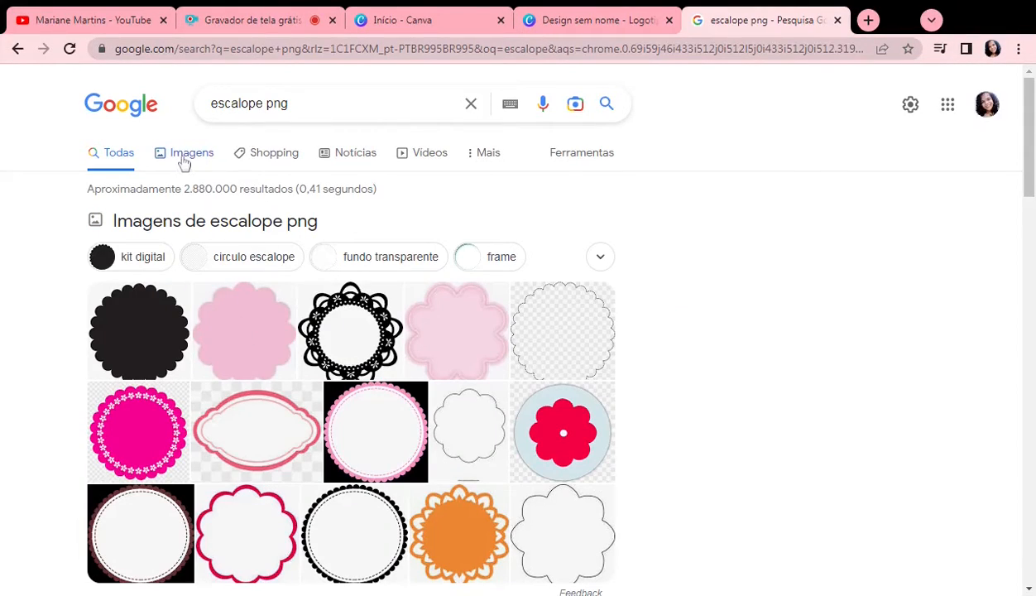
pyautogui.click(332, 351)
# Step: Look through the scallop image results and download the plain light-pink scalloped circle from Pinterest
pyautogui.scroll(-4, 323, 322)
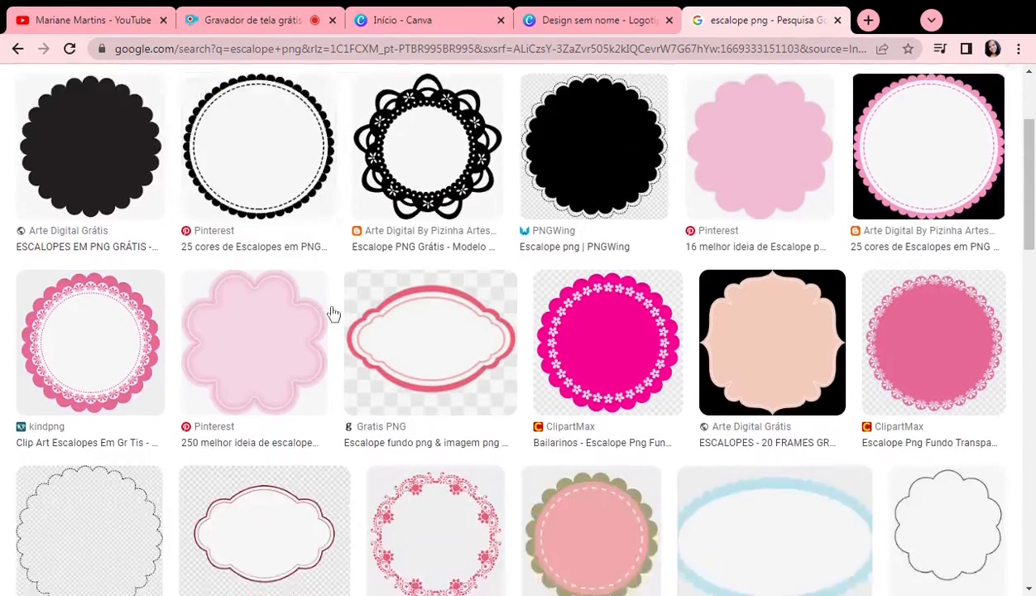
pyautogui.scroll(-5, 298, 325)
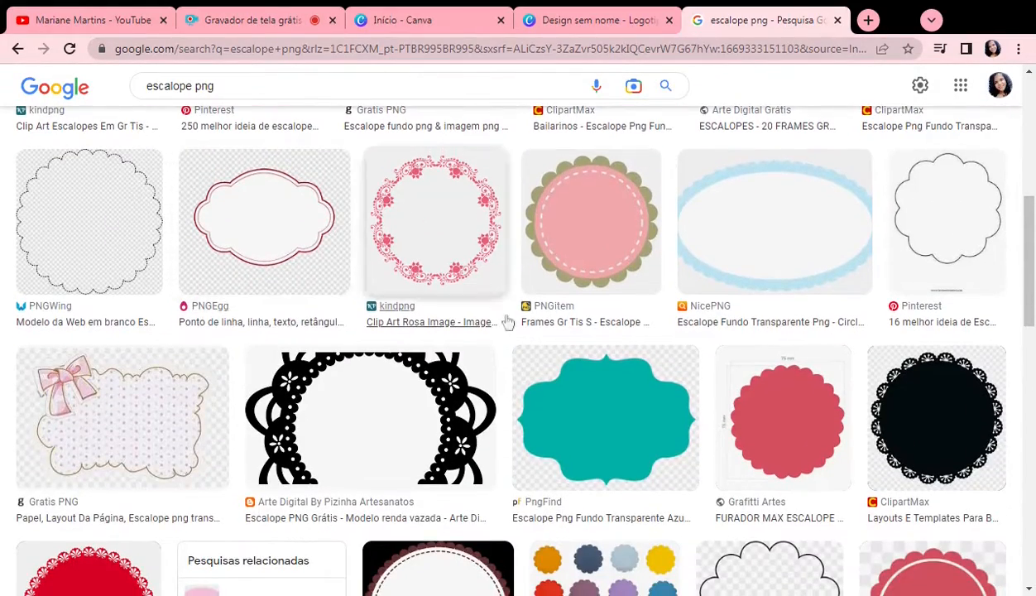
pyautogui.scroll(-7, 608, 324)
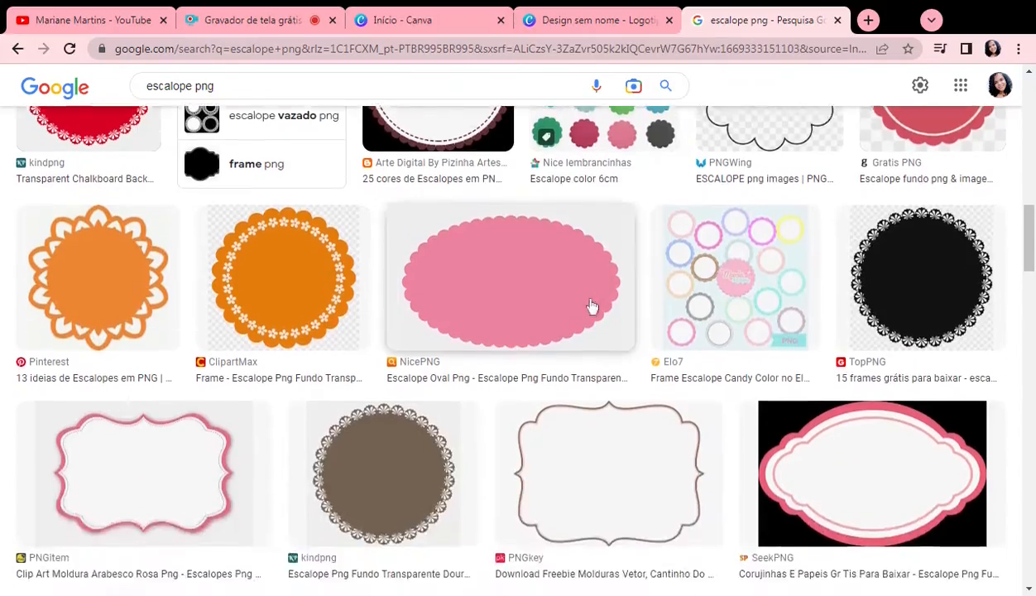
pyautogui.scroll(-3, 587, 307)
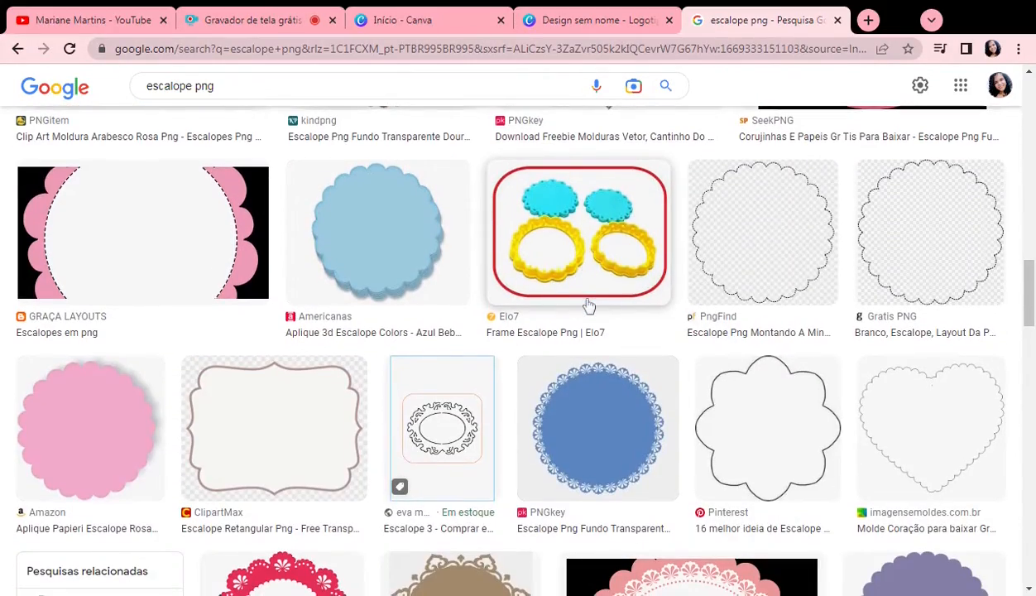
pyautogui.scroll(-3, 588, 305)
pyautogui.scroll(-10, 588, 306)
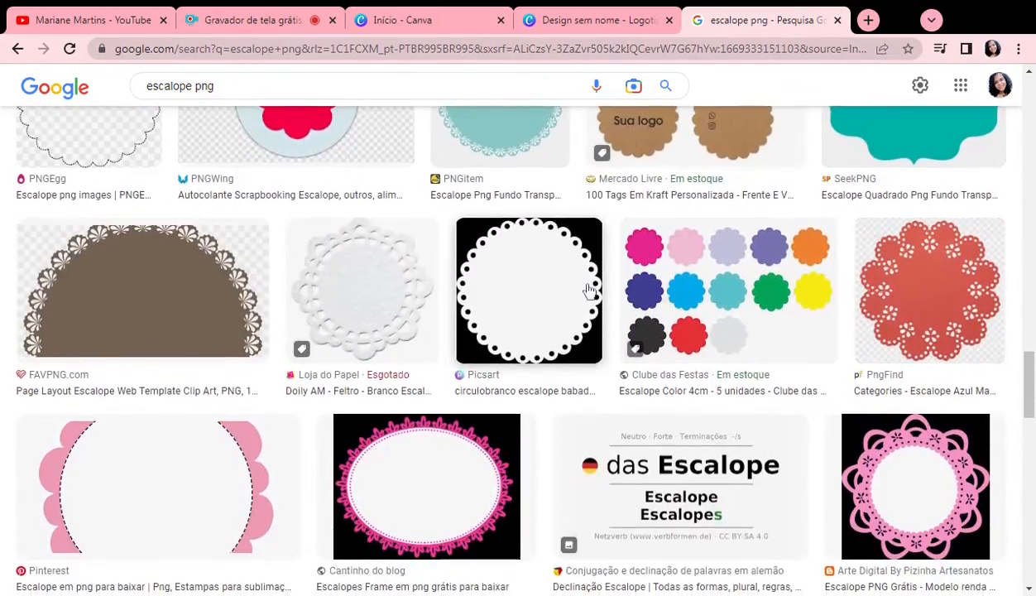
pyautogui.scroll(3, 589, 291)
pyautogui.scroll(-7, 588, 291)
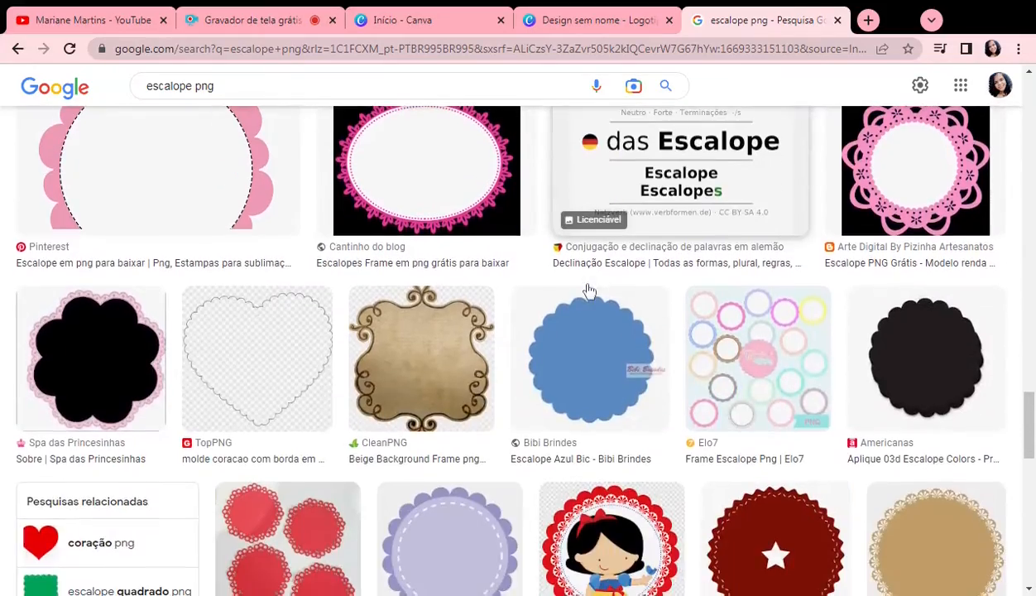
pyautogui.scroll(10, 588, 291)
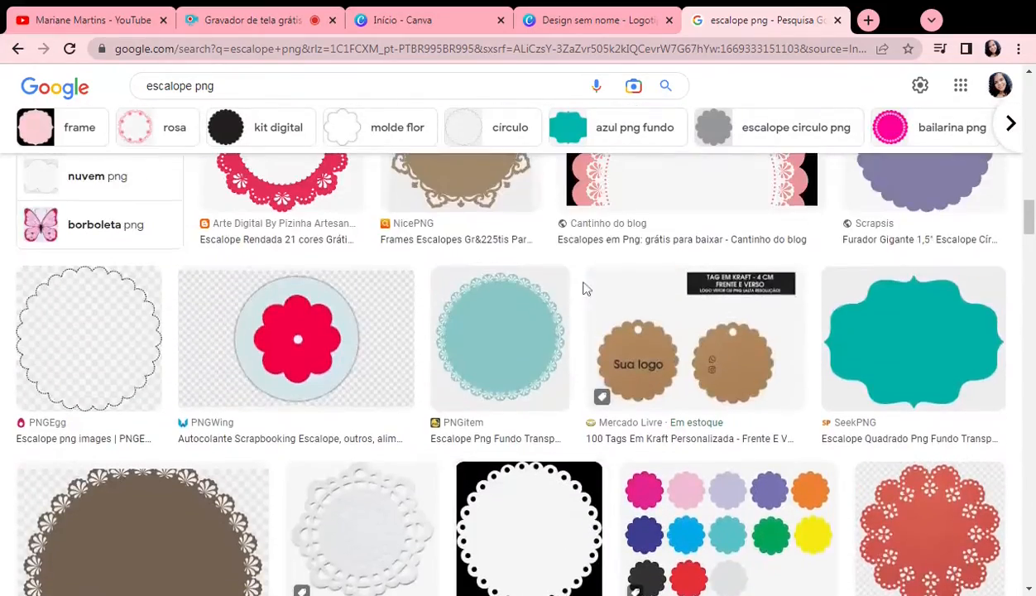
pyautogui.scroll(6, 583, 288)
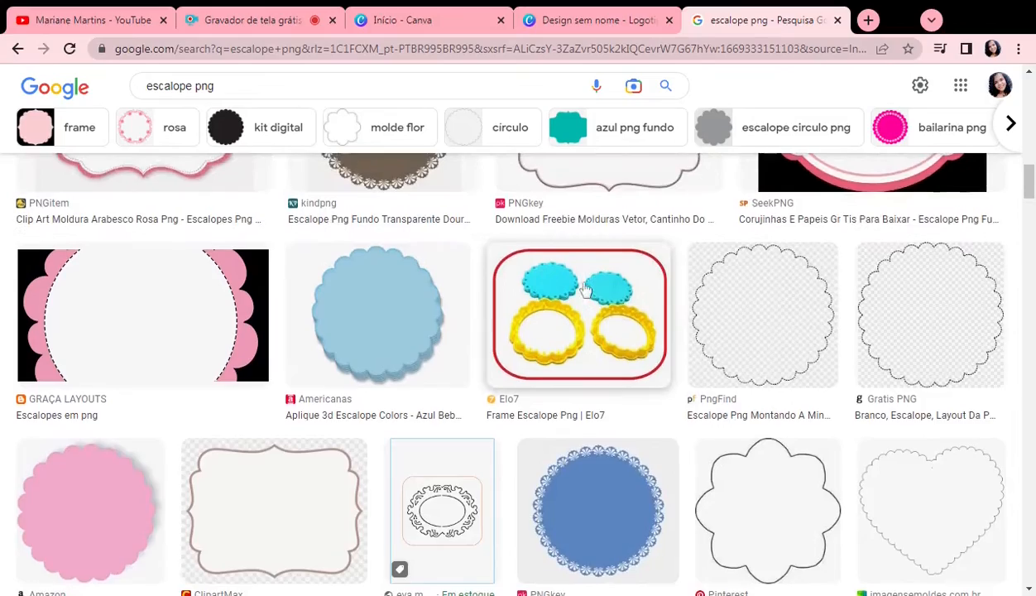
pyautogui.scroll(6, 523, 331)
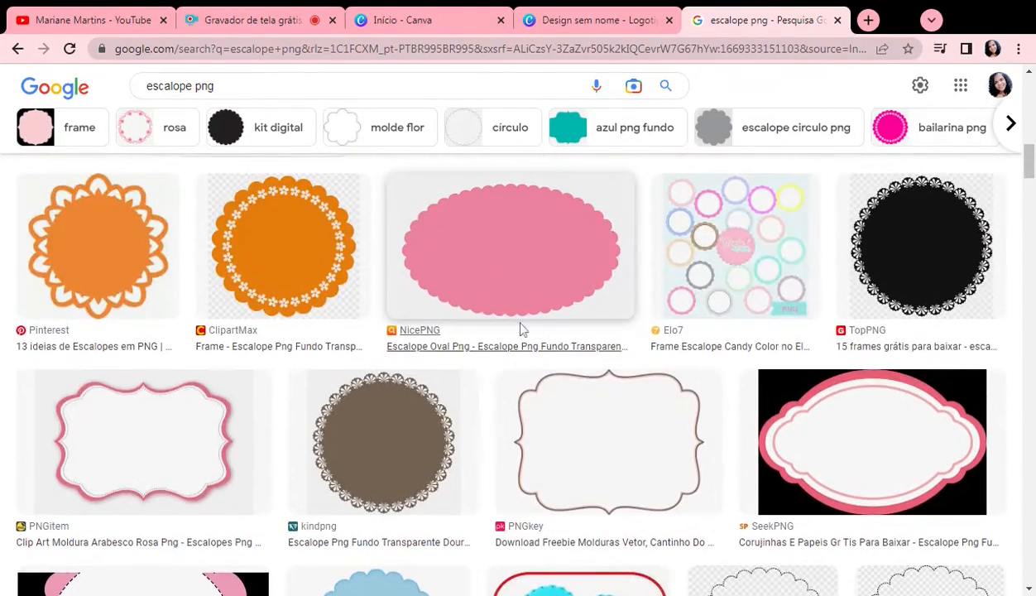
pyautogui.scroll(7, 447, 323)
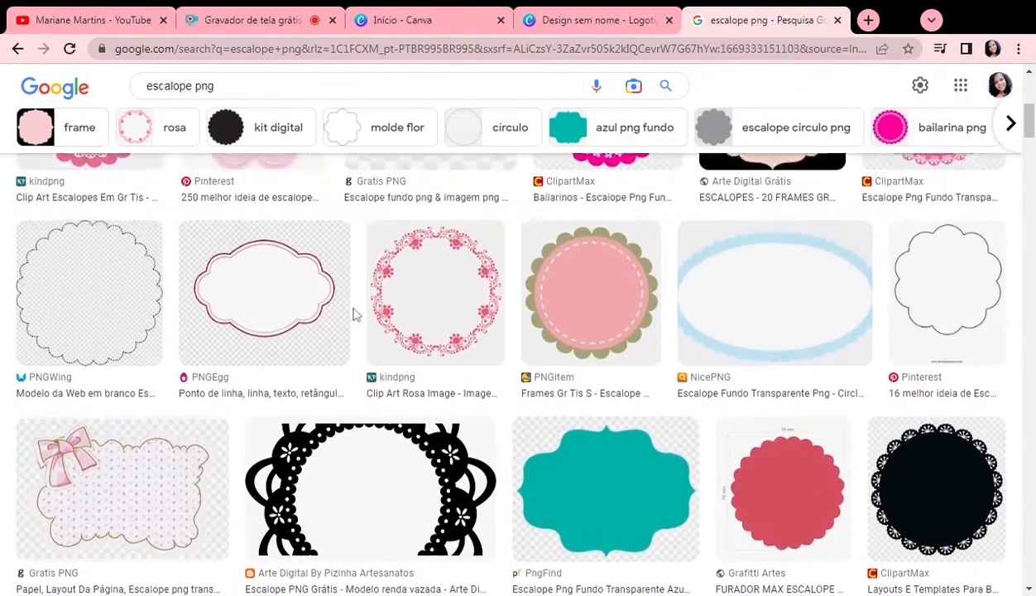
pyautogui.scroll(3, 347, 314)
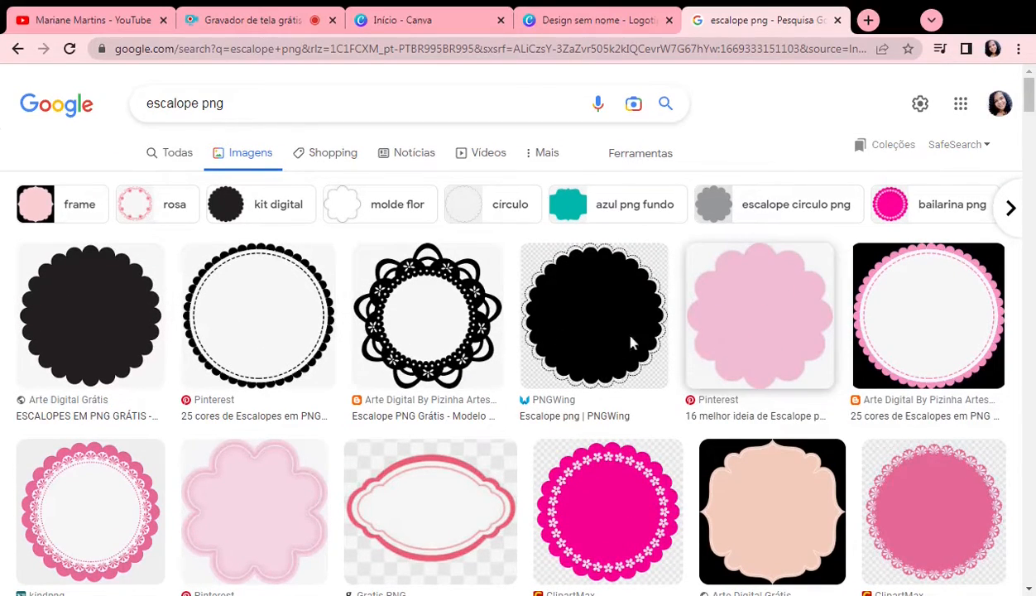
pyautogui.click(744, 331)
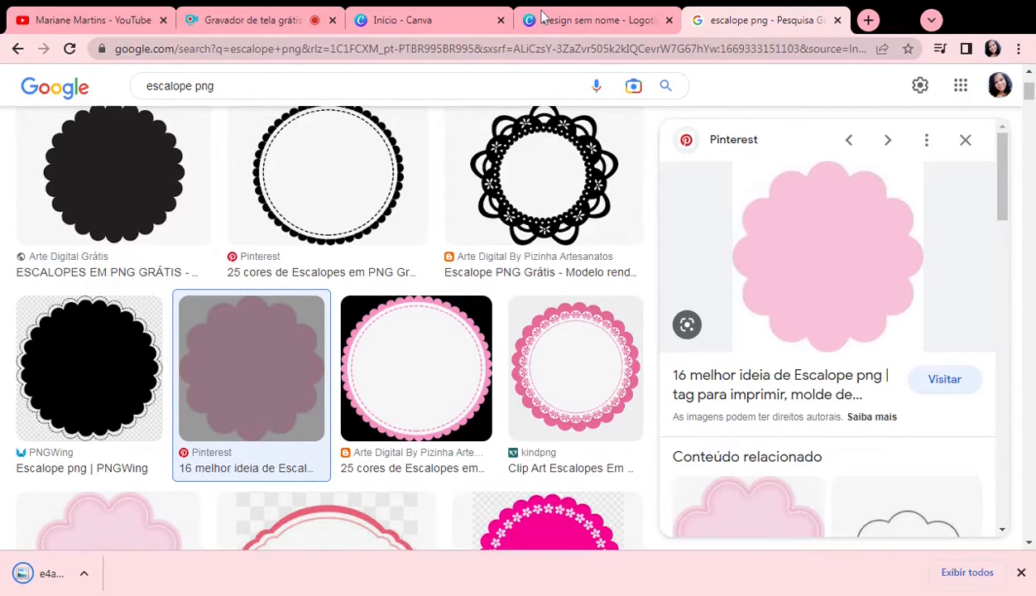
# Step: Return to the Canva logo design and upload the downloaded scalloped circle image
pyautogui.click(579, 20)
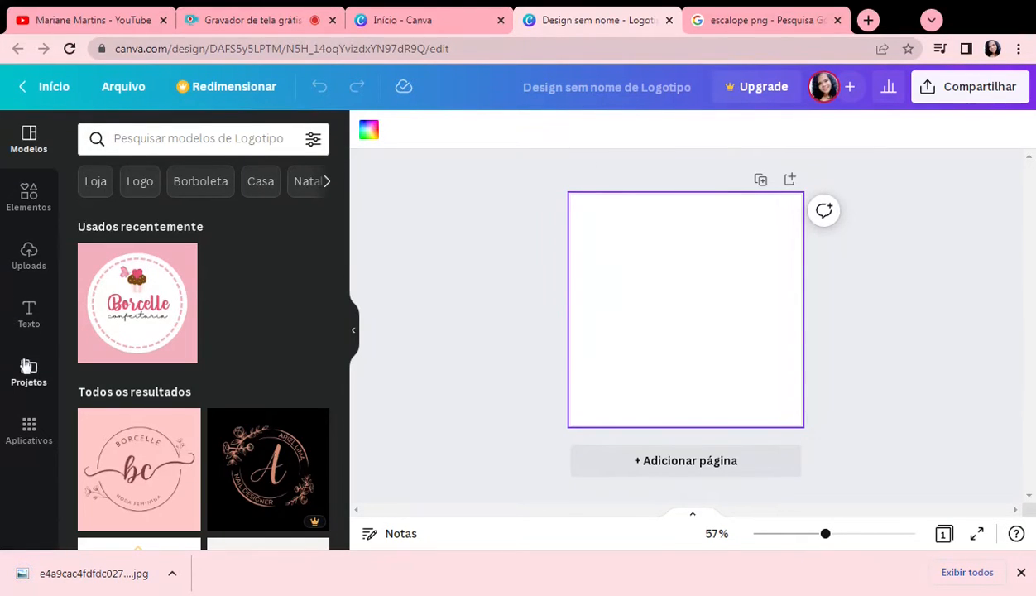
pyautogui.click(29, 257)
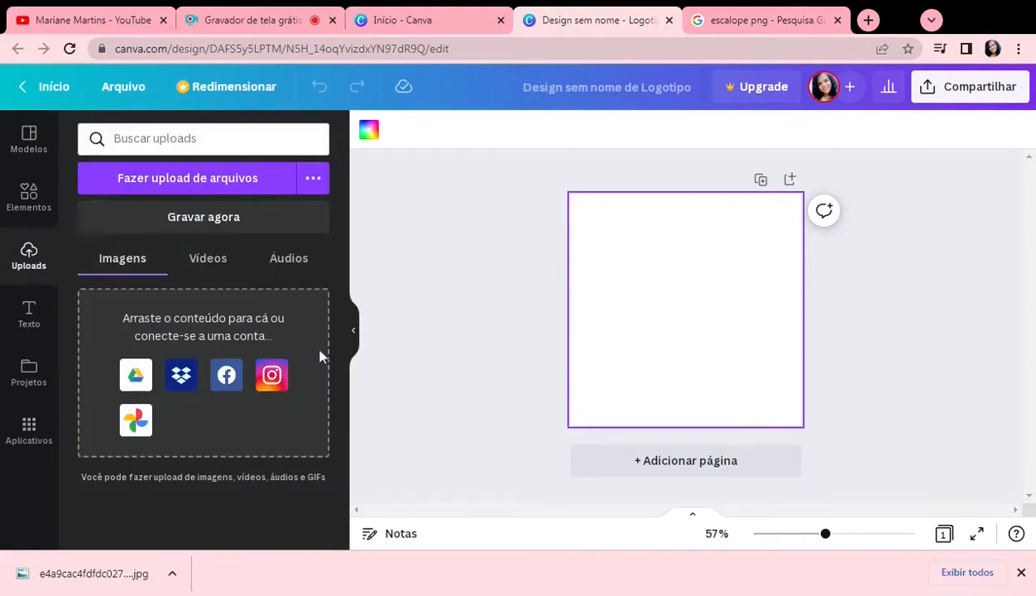
pyautogui.click(197, 182)
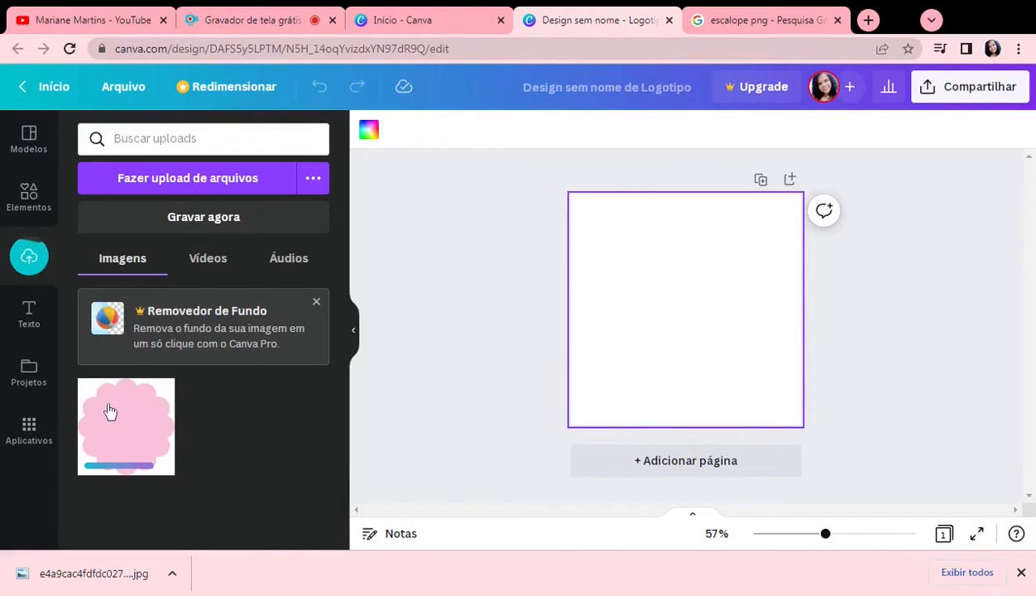
# Step: Place the uploaded pink scalloped circle on the page, enlarge it to nearly fill the canvas and centre it
pyautogui.click(162, 418)
pyautogui.moveTo(629, 250); pyautogui.dragTo(570, 195)
pyautogui.moveTo(742, 367); pyautogui.dragTo(808, 411)
pyautogui.moveTo(705, 328); pyautogui.dragTo(713, 327)
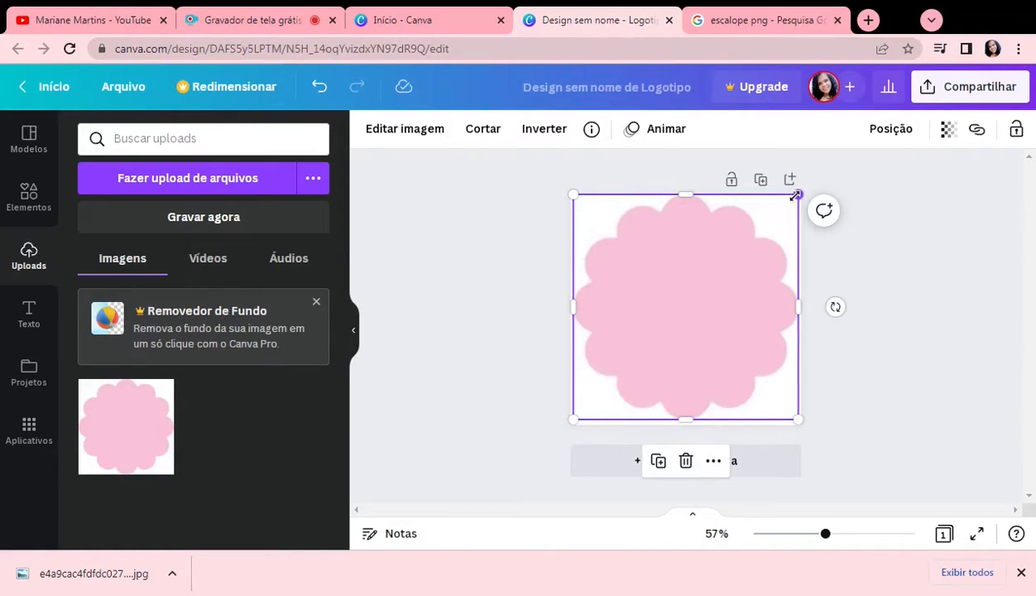
pyautogui.moveTo(795, 195); pyautogui.dragTo(785, 208)
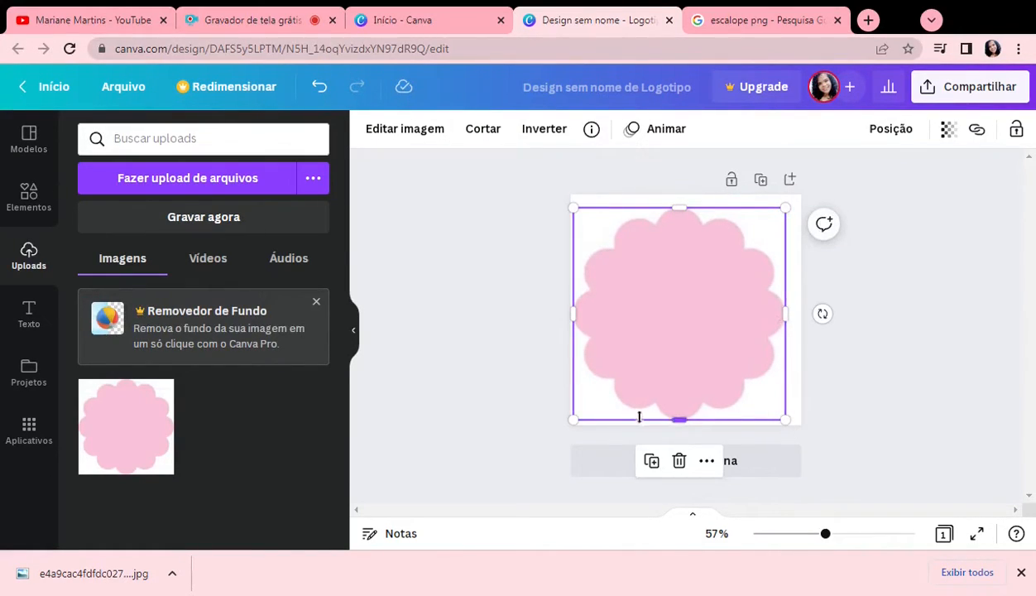
pyautogui.moveTo(574, 421); pyautogui.dragTo(657, 388)
pyautogui.moveTo(695, 331); pyautogui.dragTo(693, 334)
pyautogui.click(901, 360)
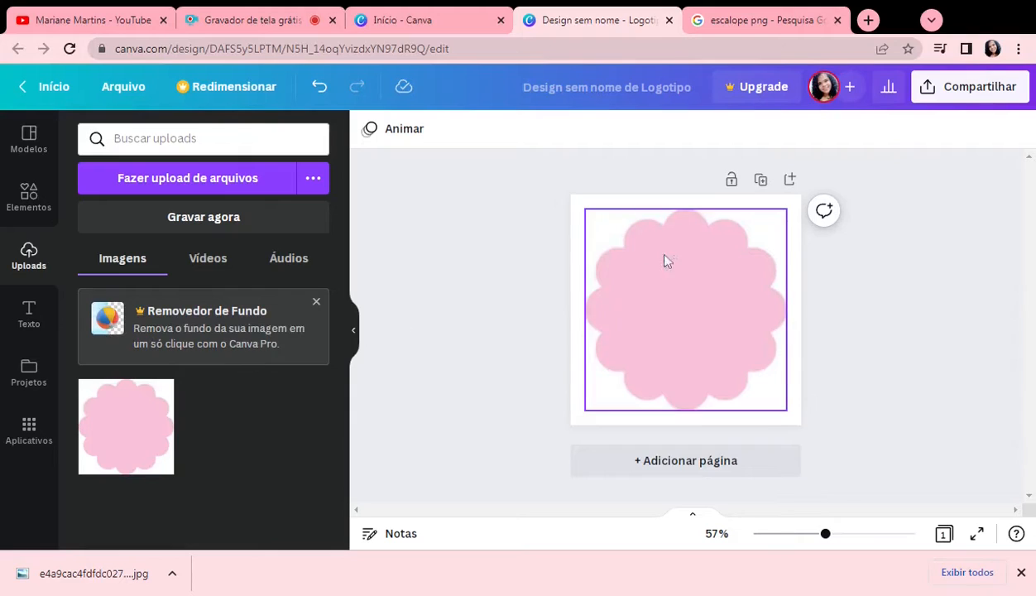
# Step: Search the design elements for "circulo pontilhado"
pyautogui.click(29, 199)
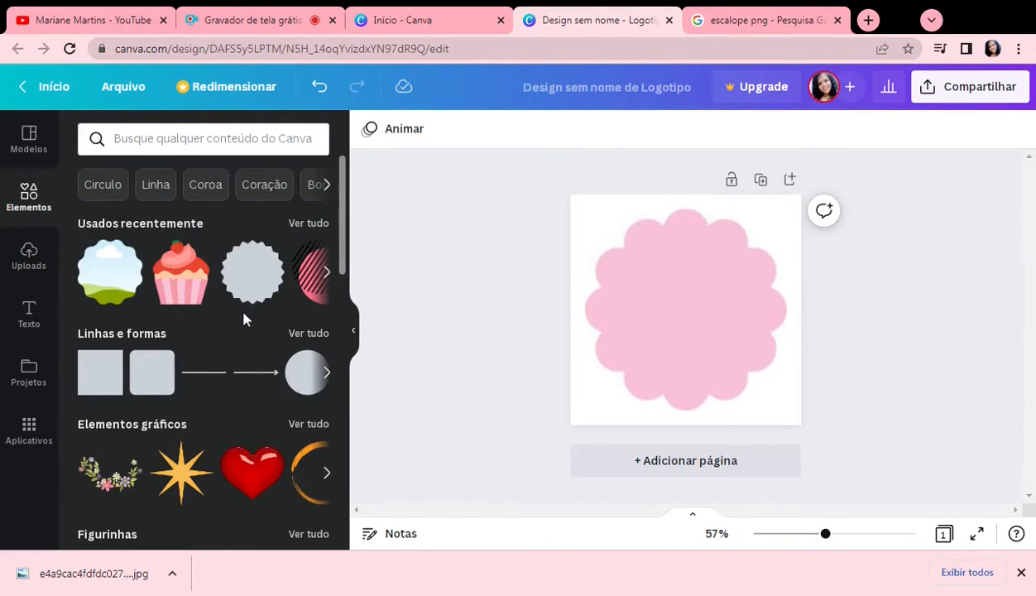
pyautogui.scroll(-2, 242, 314)
pyautogui.scroll(1, 273, 248)
pyautogui.click(307, 254)
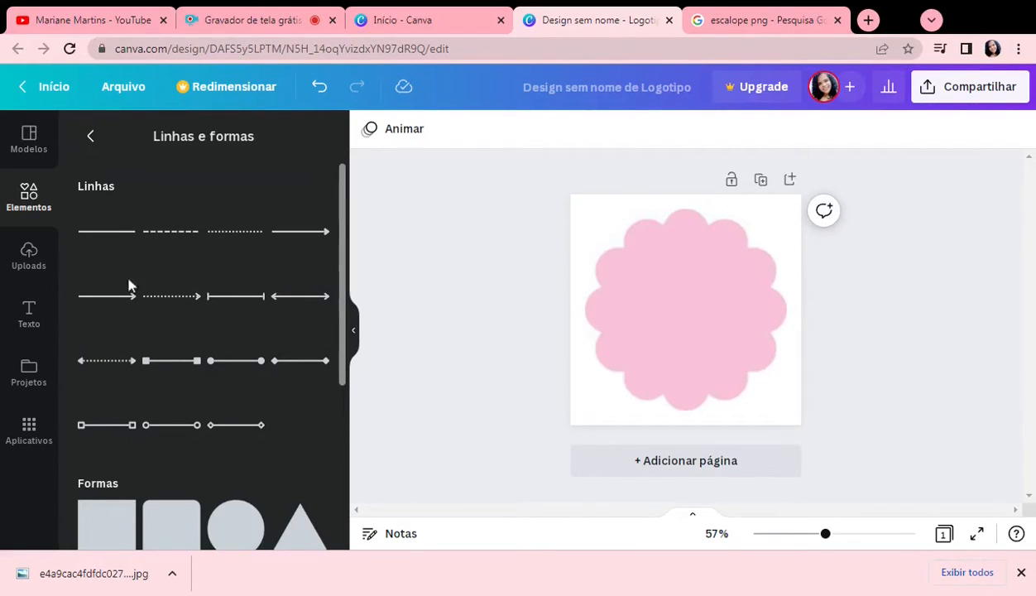
pyautogui.click(90, 136)
pyautogui.click(116, 138)
pyautogui.write('c')
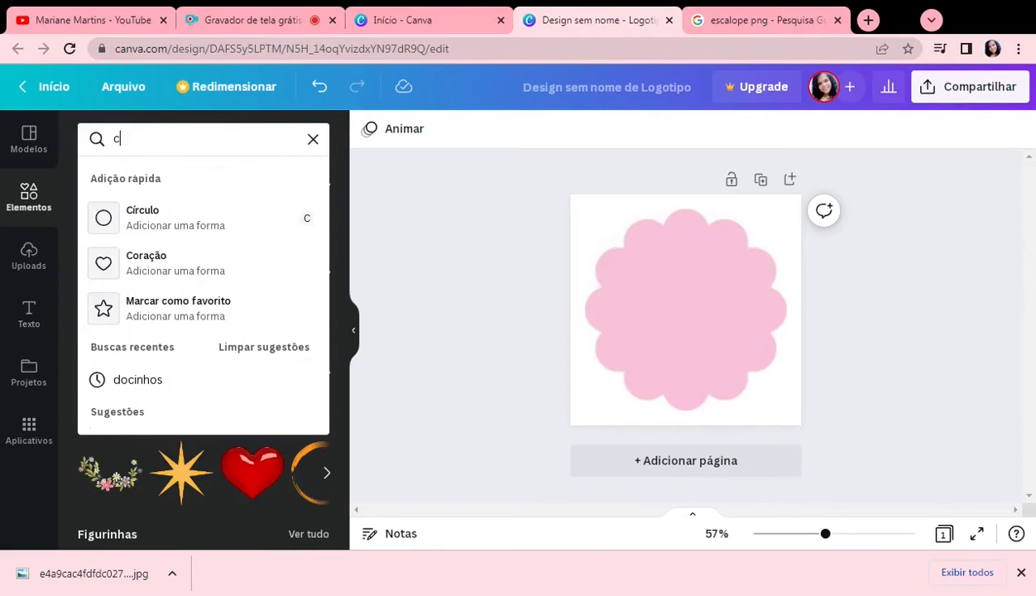
pyautogui.write('irculo po')
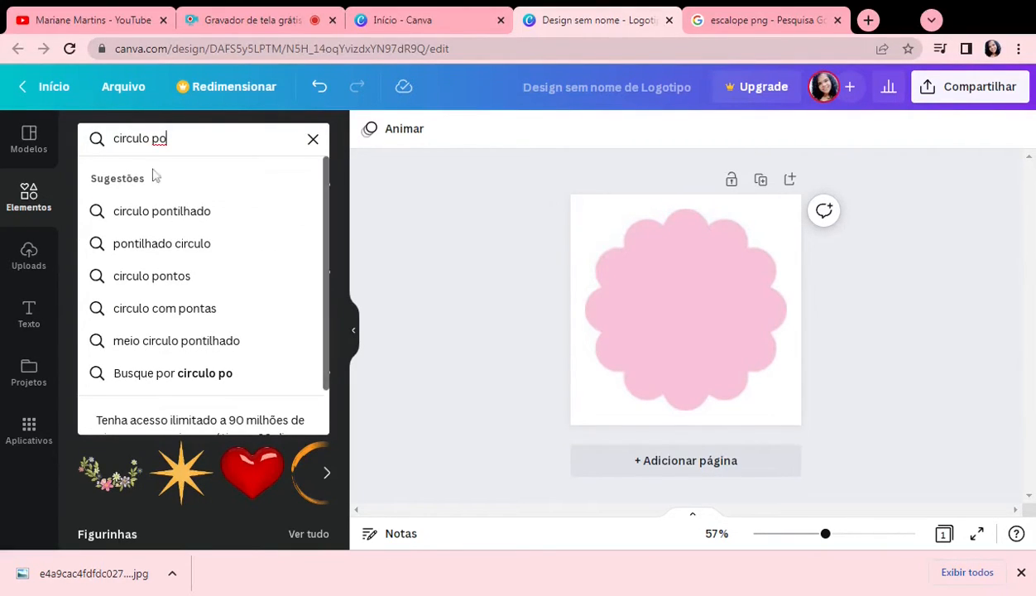
pyautogui.click(154, 211)
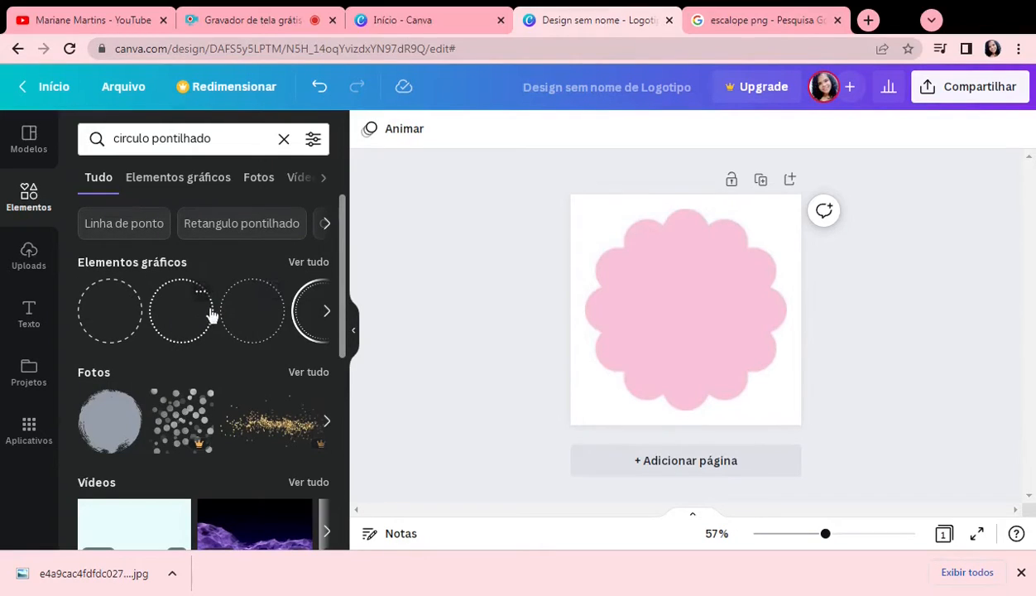
# Step: Add the round frame with a solid outer ring and dotted inner ring, enlarging and centring it within the pink scallop
pyautogui.click(313, 308)
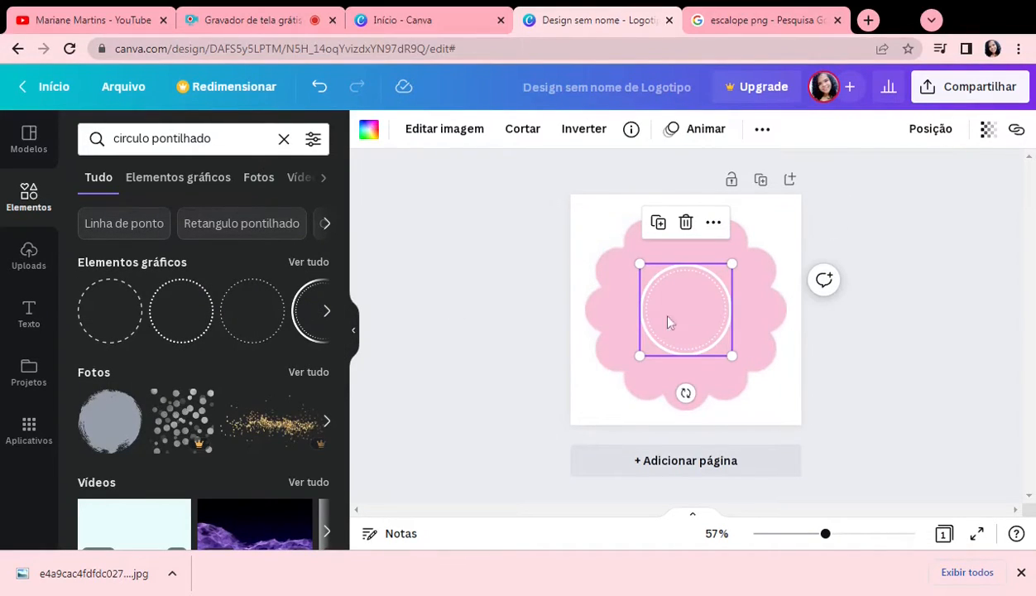
pyautogui.moveTo(732, 356); pyautogui.dragTo(760, 384)
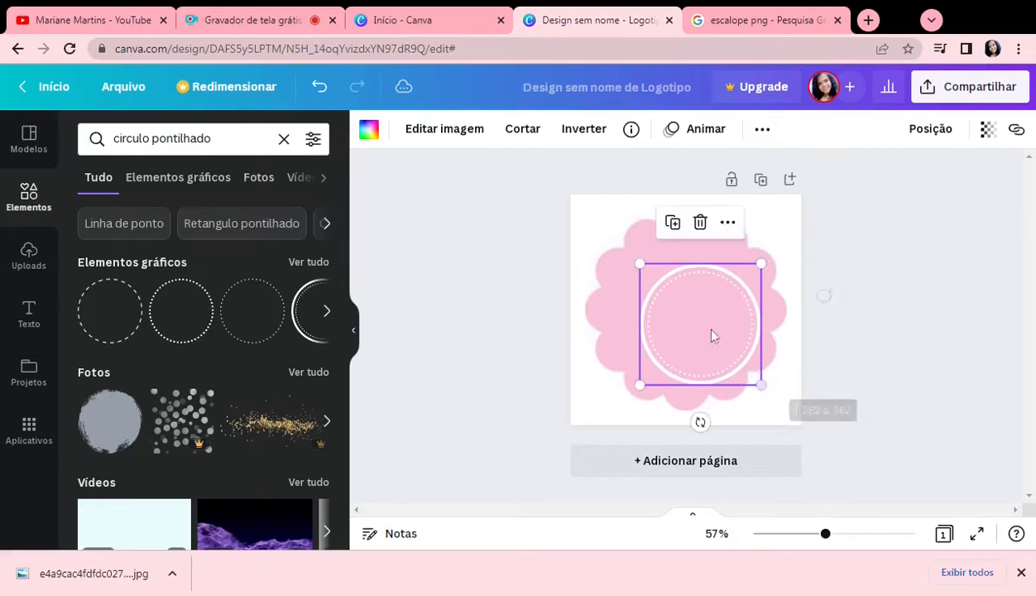
pyautogui.moveTo(633, 261); pyautogui.dragTo(605, 229)
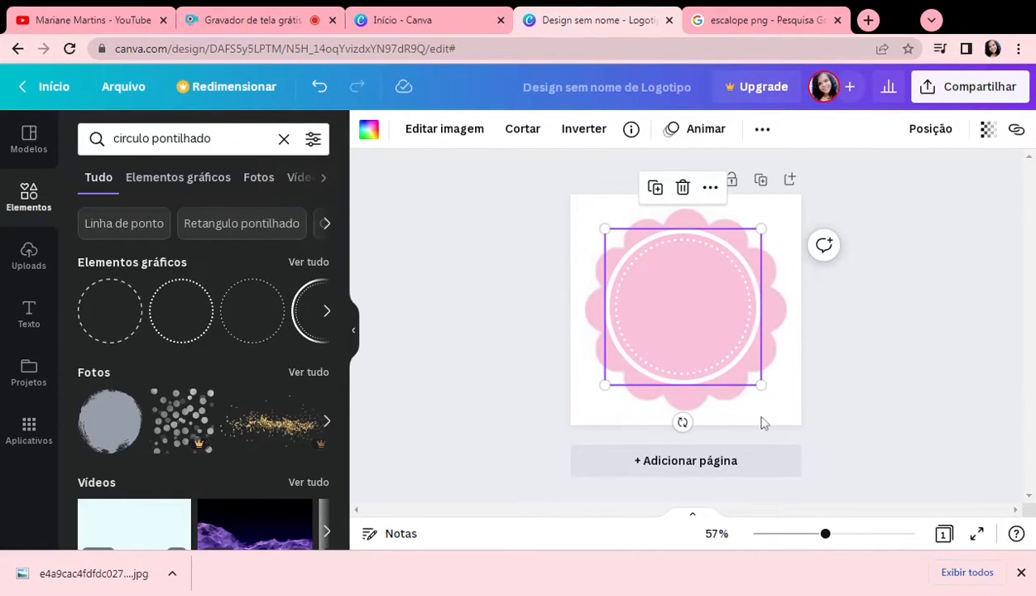
pyautogui.moveTo(760, 384); pyautogui.dragTo(764, 388)
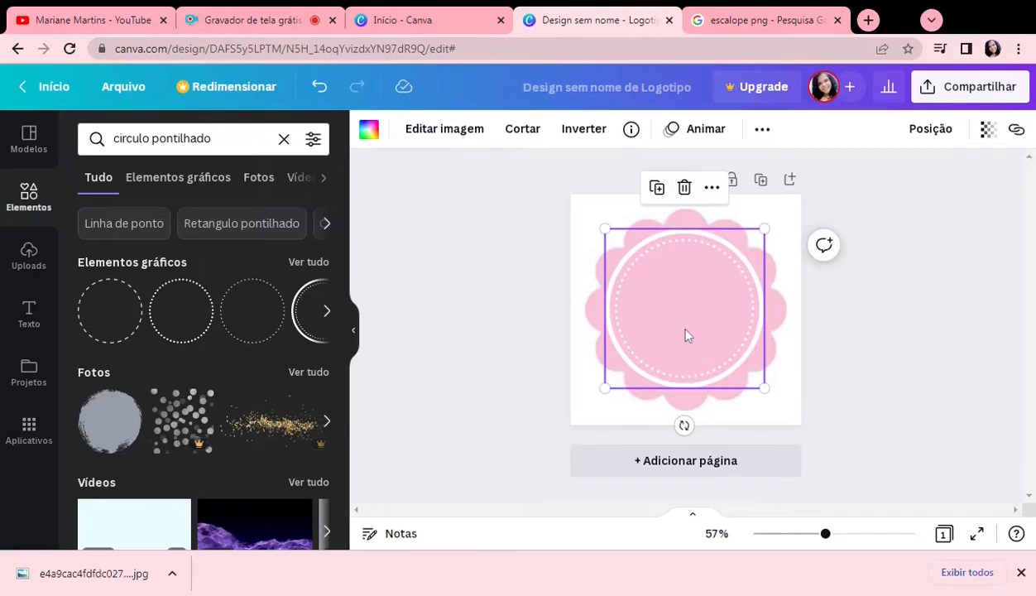
pyautogui.moveTo(685, 322); pyautogui.dragTo(687, 324)
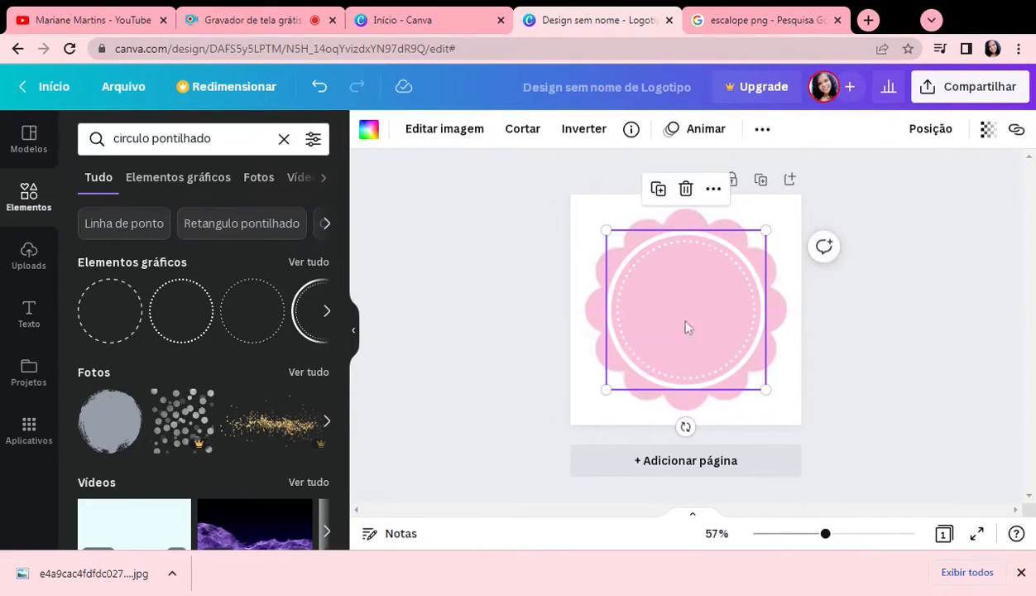
# Step: Recolour the dotted ring frame with the custom darker pink #E876A5
pyautogui.click(369, 130)
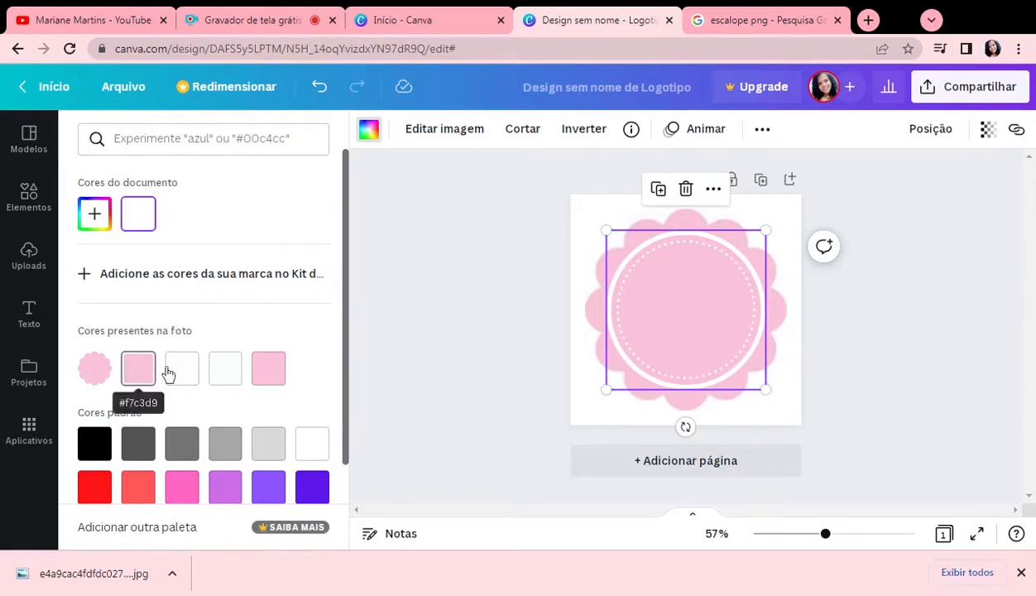
pyautogui.click(267, 374)
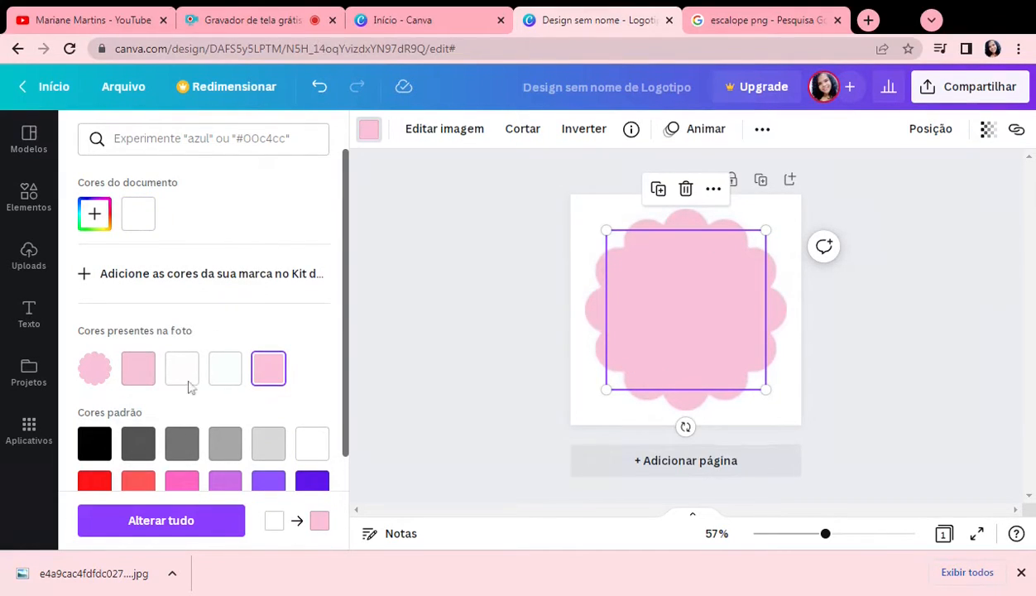
pyautogui.click(105, 219)
pyautogui.moveTo(139, 250); pyautogui.dragTo(165, 256)
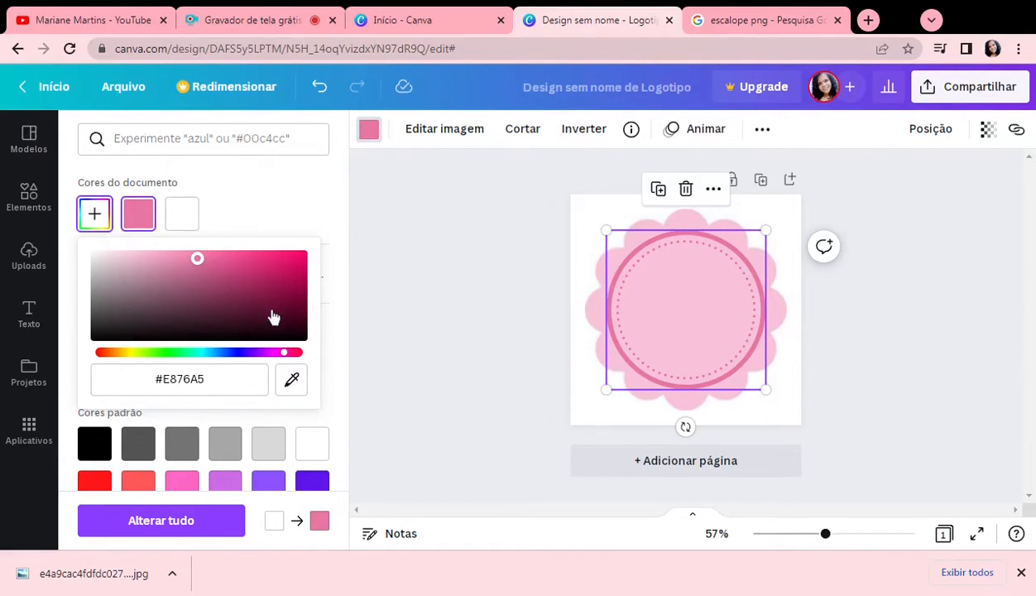
# Step: Adjust the dotted ring frame's custom colour to the more saturated pink #ED69A0
pyautogui.moveTo(197, 259); pyautogui.dragTo(211, 257)
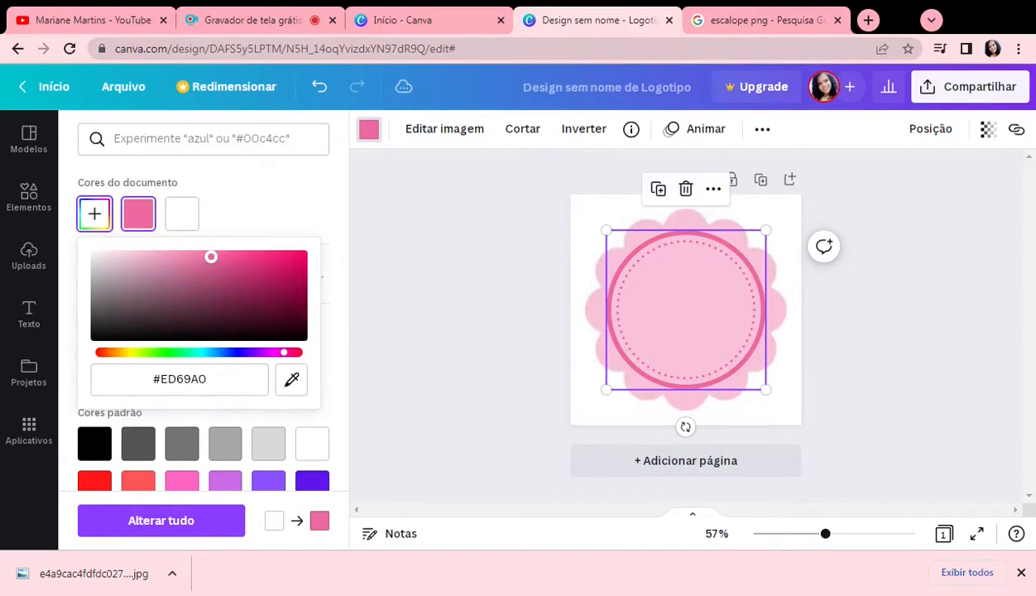
pyautogui.click(460, 306)
# Step: Search the design elements for "docinho"
pyautogui.click(29, 198)
pyautogui.click(182, 138)
pyautogui.hotkey('ctrl', 'shift', 'Left')
pyautogui.hotkey('ctrl', 'shift', 'Left')
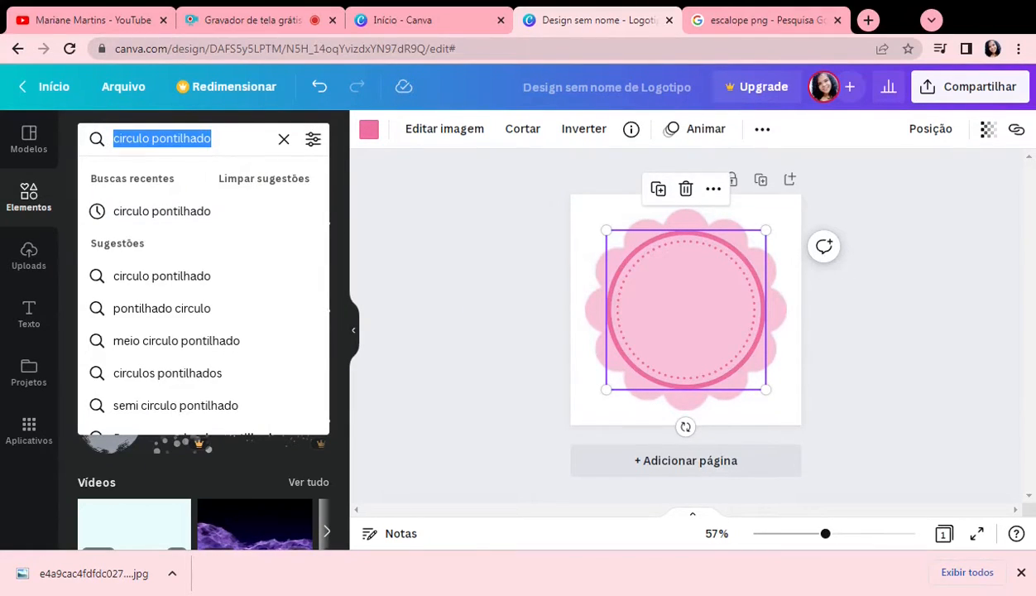
pyautogui.write('bol')
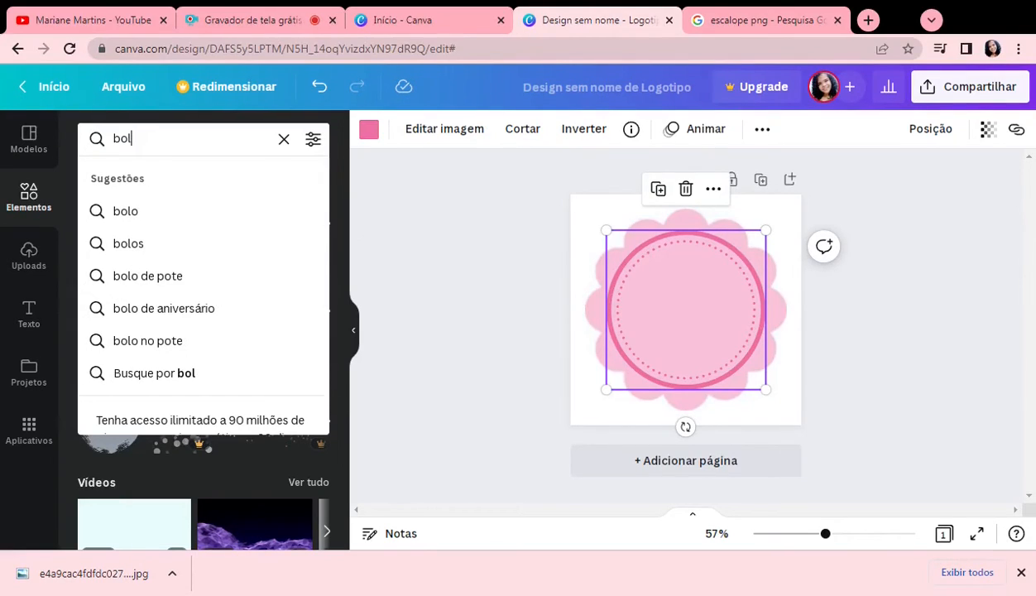
pyautogui.press('BackSpace')
pyautogui.press('BackSpace')
pyautogui.press('BackSpace')
pyautogui.write('docinho')
pyautogui.press('Return')
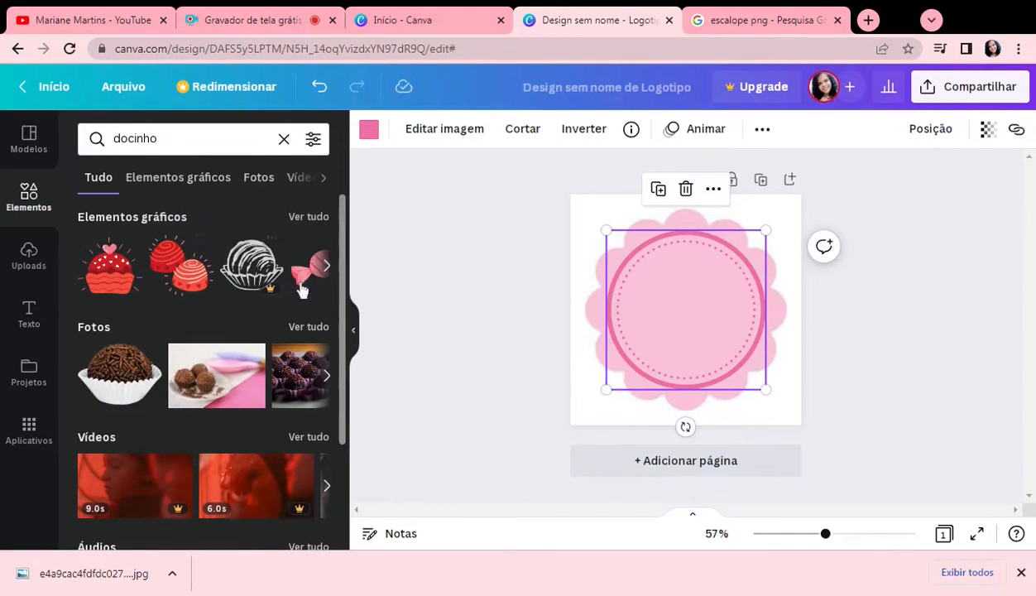
# Step: Browse the graphic results for a sweet that could decorate the logo
pyautogui.click(327, 266)
pyautogui.click(327, 266)
pyautogui.click(327, 269)
pyautogui.click(328, 271)
pyautogui.scroll(-3, 252, 282)
pyautogui.scroll(3, 249, 268)
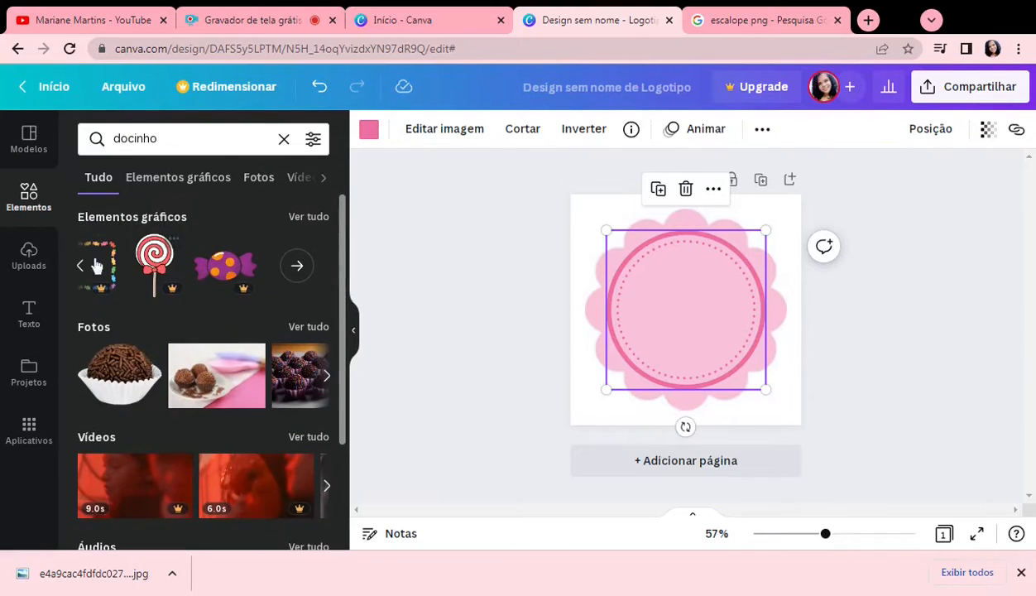
# Step: Add the recently used strawberry cupcake graphic, shrink it and place it centred in the upper part of the dotted ring
pyautogui.click(21, 197)
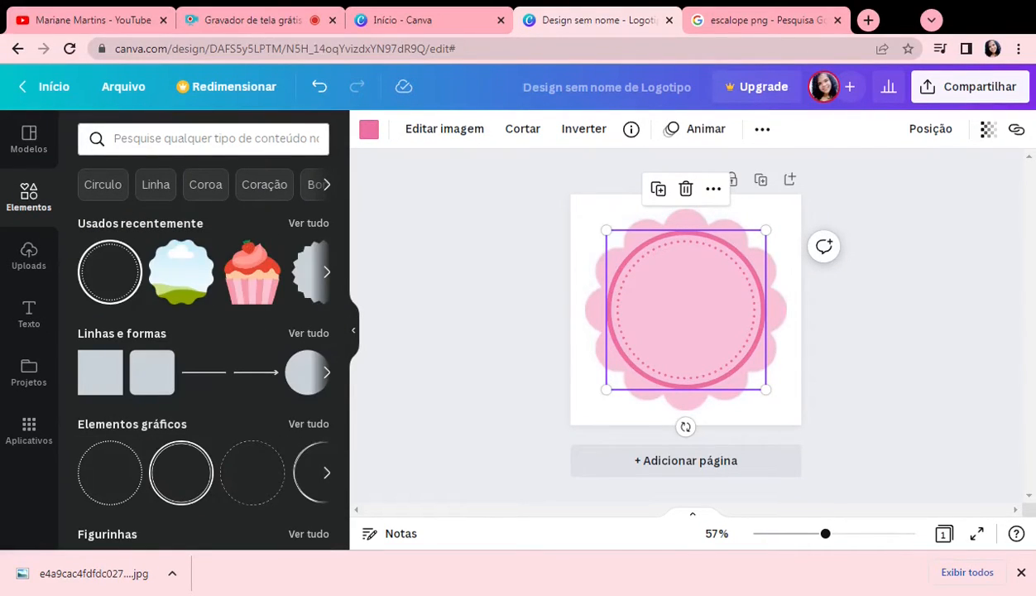
pyautogui.click(251, 284)
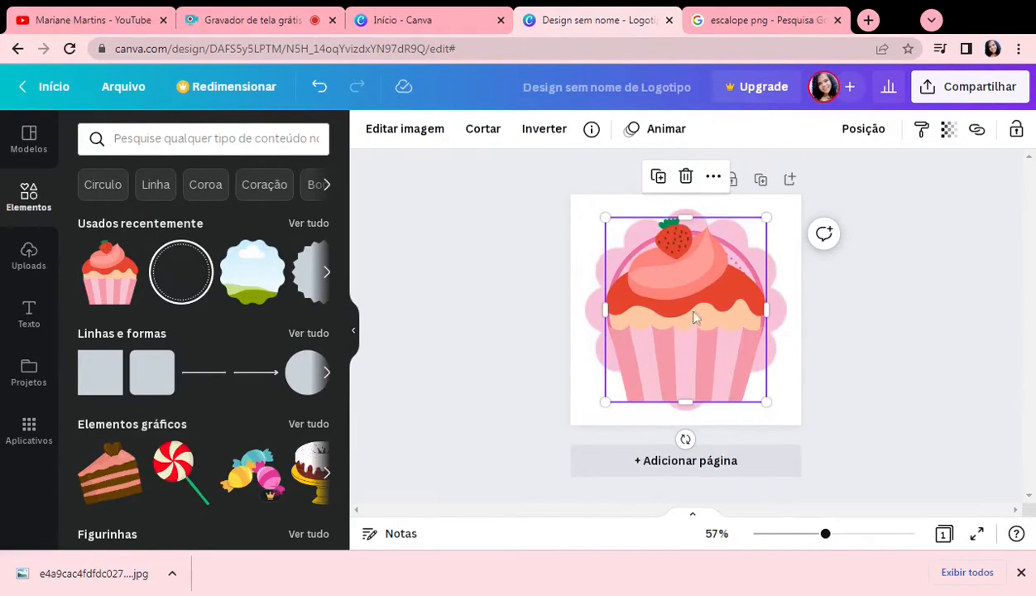
pyautogui.moveTo(763, 405); pyautogui.dragTo(687, 263)
pyautogui.click(839, 308)
pyautogui.click(685, 278)
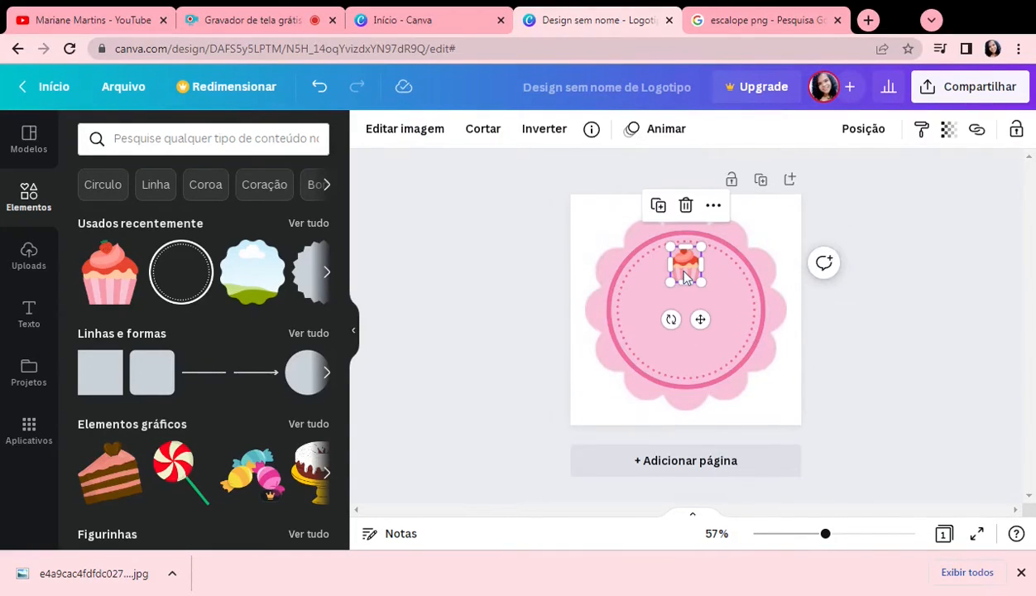
# Step: Add a second page and apply the recently used pink "Borcelle confeitaria" logo template to it
pyautogui.click(683, 457)
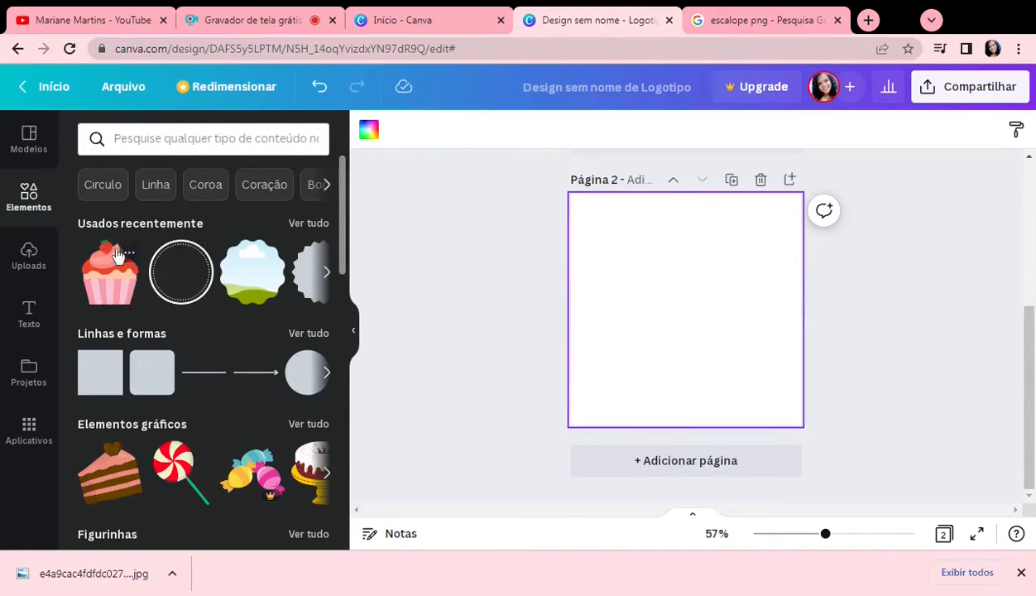
pyautogui.click(20, 141)
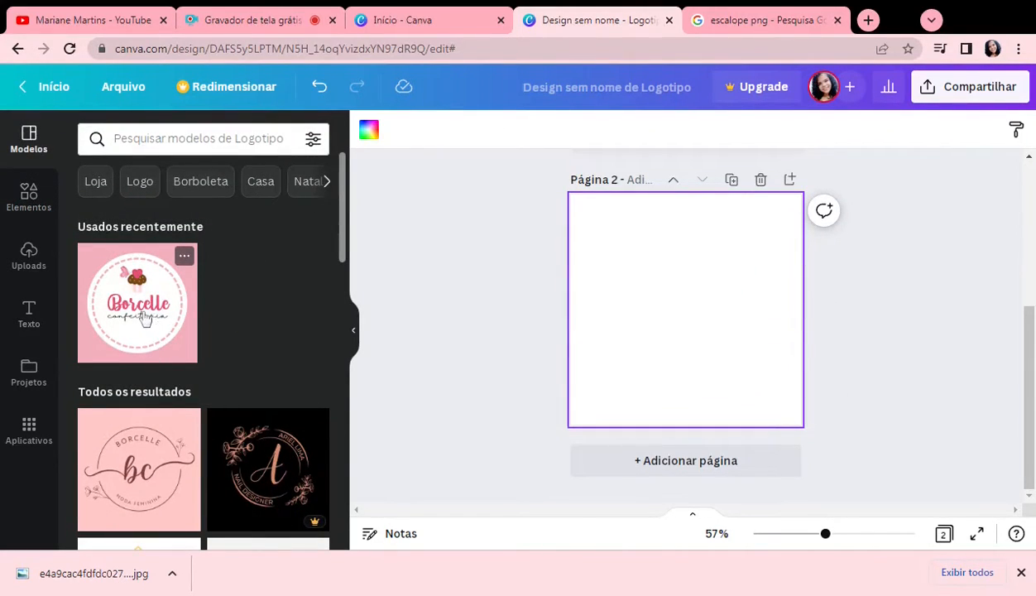
pyautogui.click(144, 319)
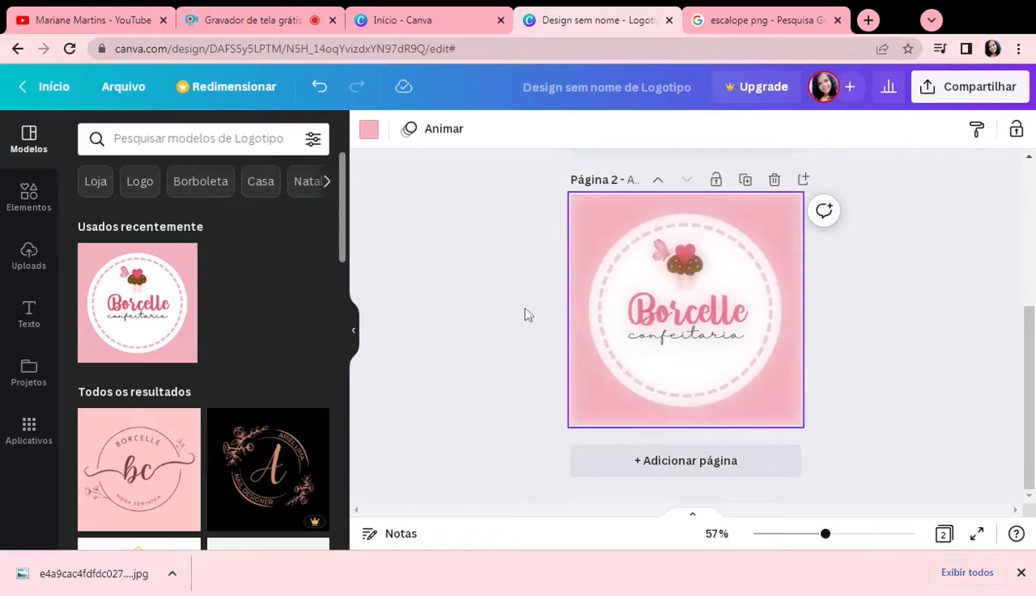
# Step: Compare the template with the first page's logo and check which font the "Borcelle" heading uses
pyautogui.click(694, 318)
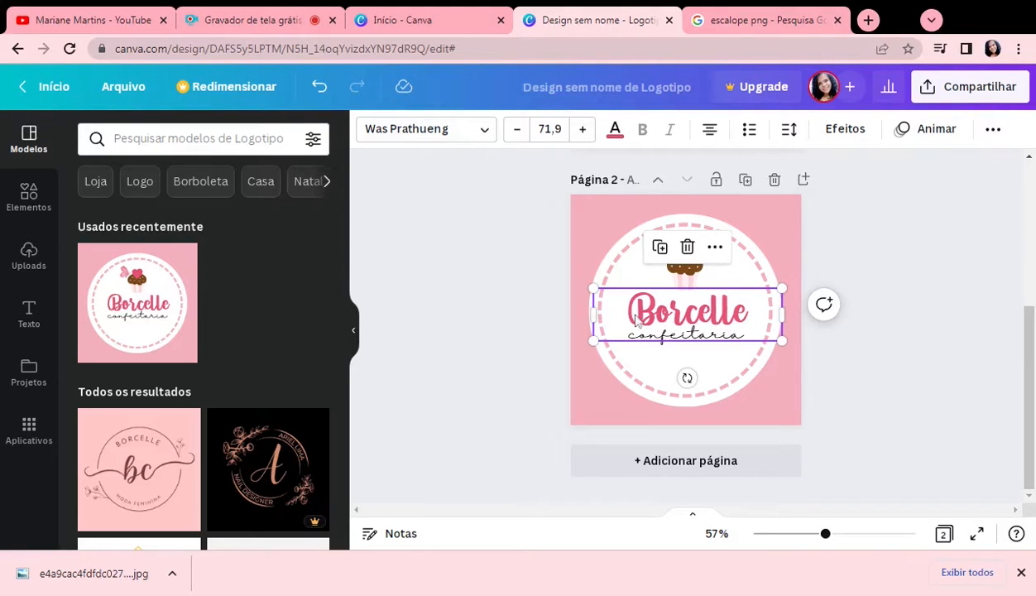
pyautogui.scroll(3, 699, 318)
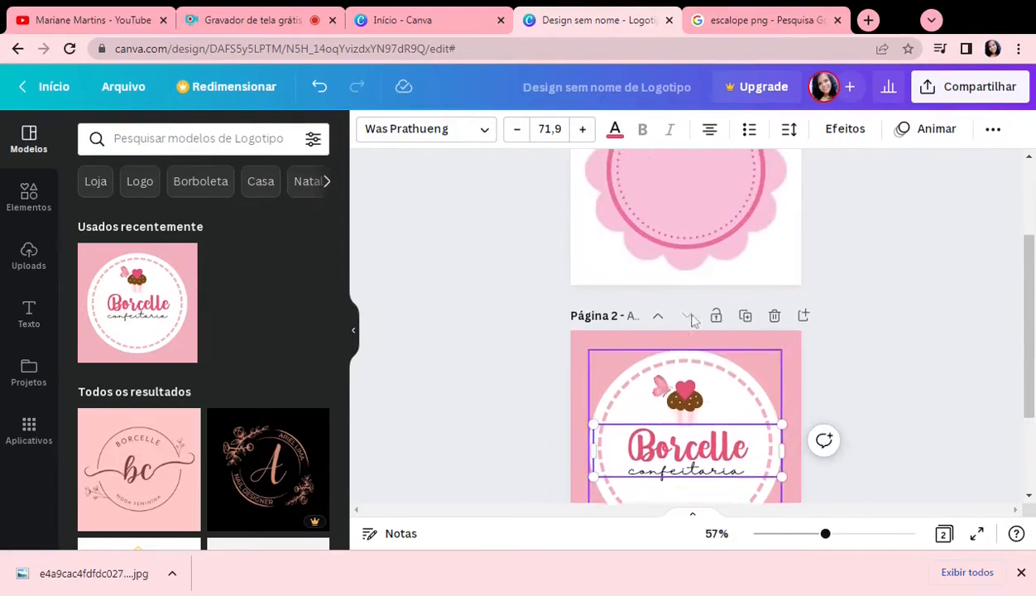
pyautogui.click(686, 273)
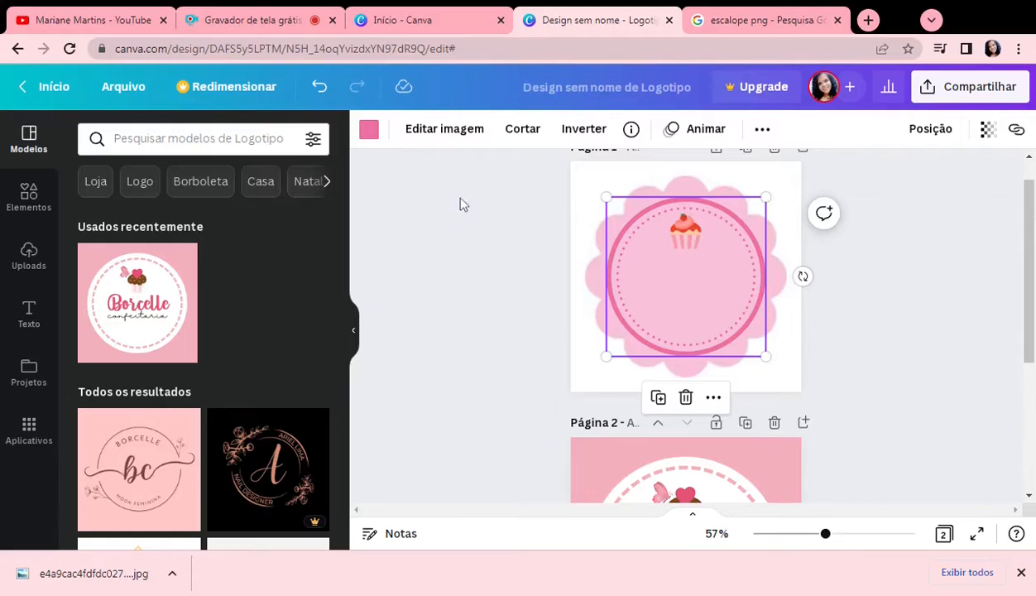
pyautogui.scroll(-2, 696, 346)
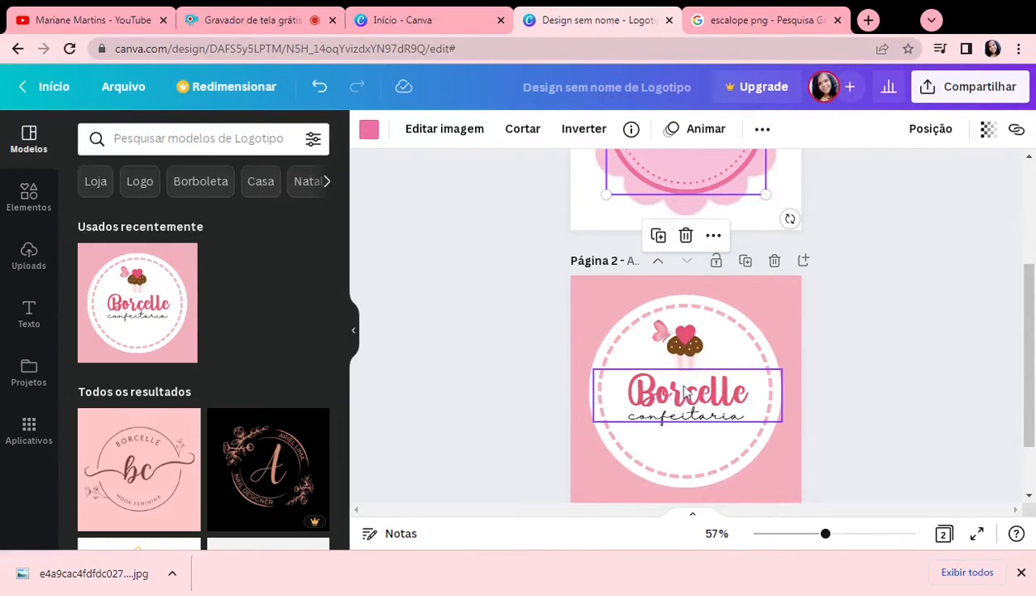
pyautogui.scroll(1, 790, 298)
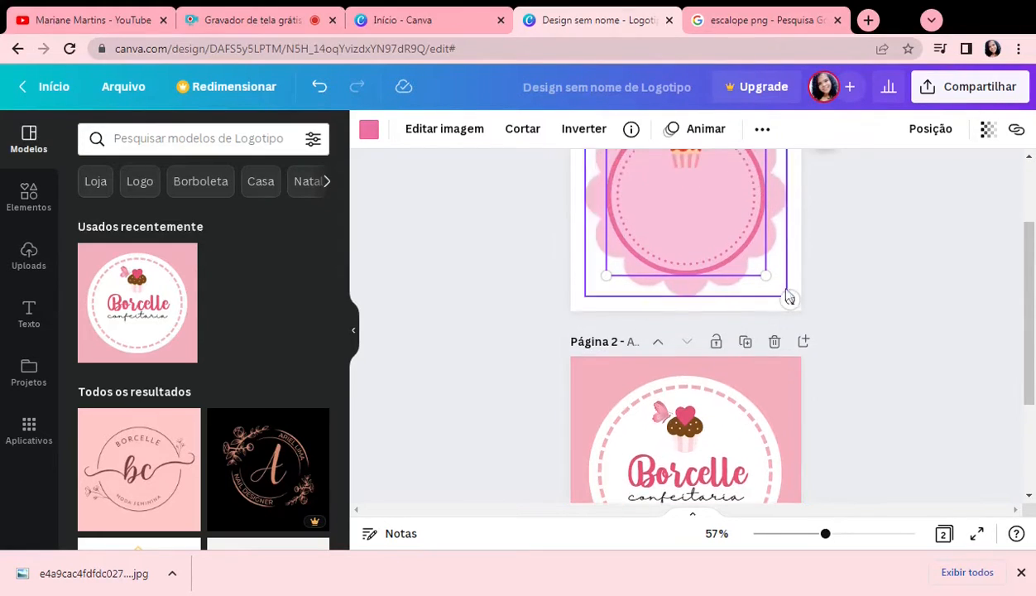
pyautogui.scroll(1, 704, 286)
pyautogui.scroll(-1, 693, 391)
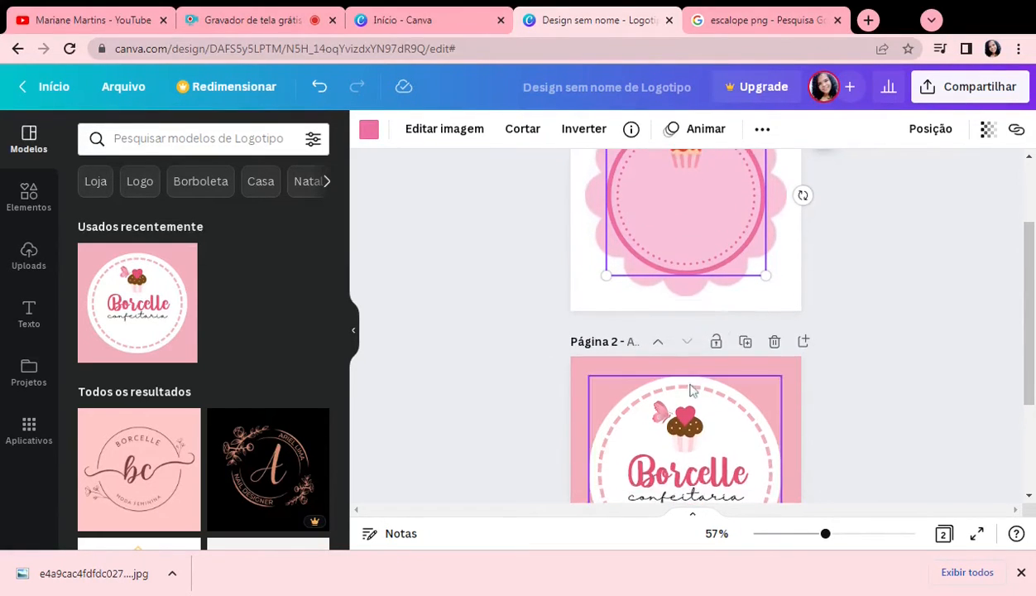
pyautogui.click(704, 468)
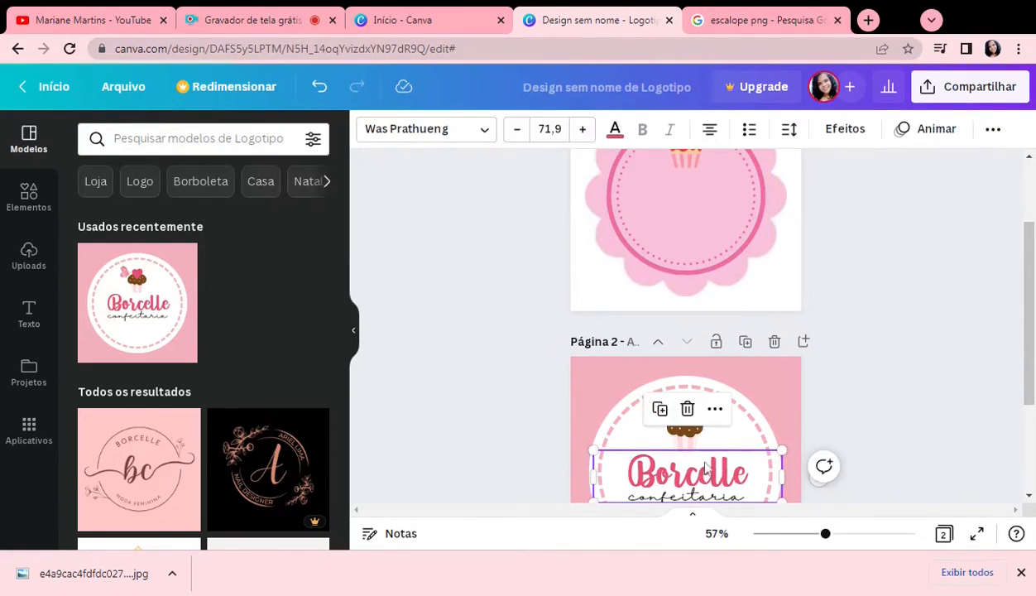
pyautogui.click(480, 134)
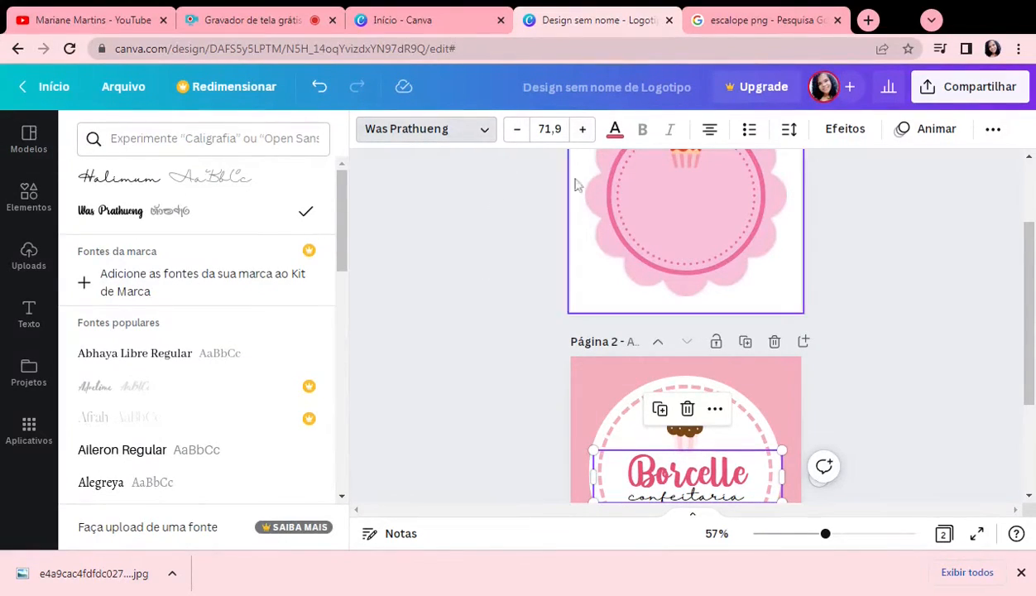
# Step: Add a subtitle with the brand owner's first name to the first page and set its font to Was Prathueng
pyautogui.scroll(1, 862, 273)
pyautogui.click(677, 303)
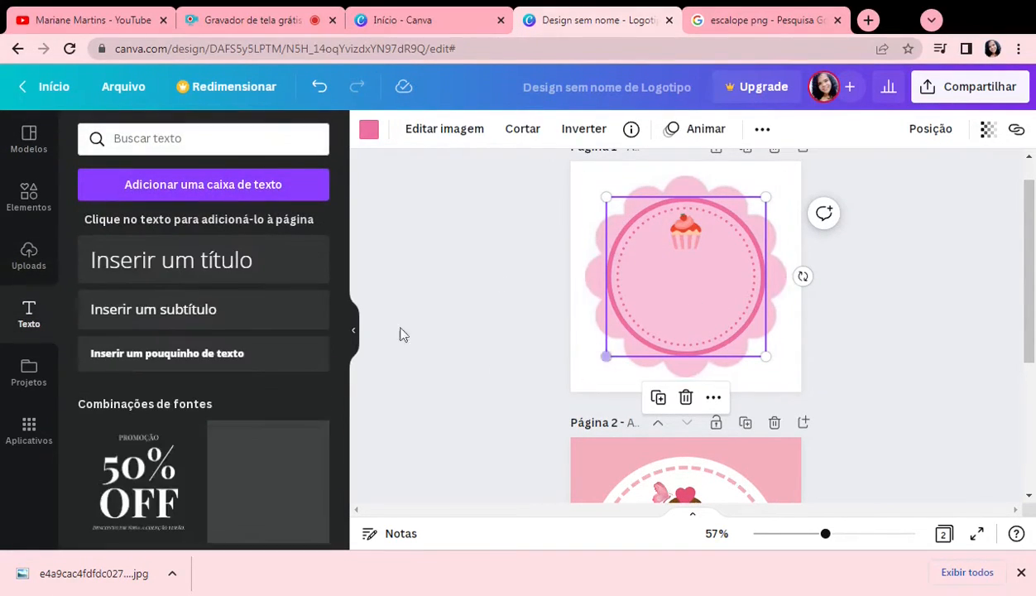
pyautogui.click(183, 313)
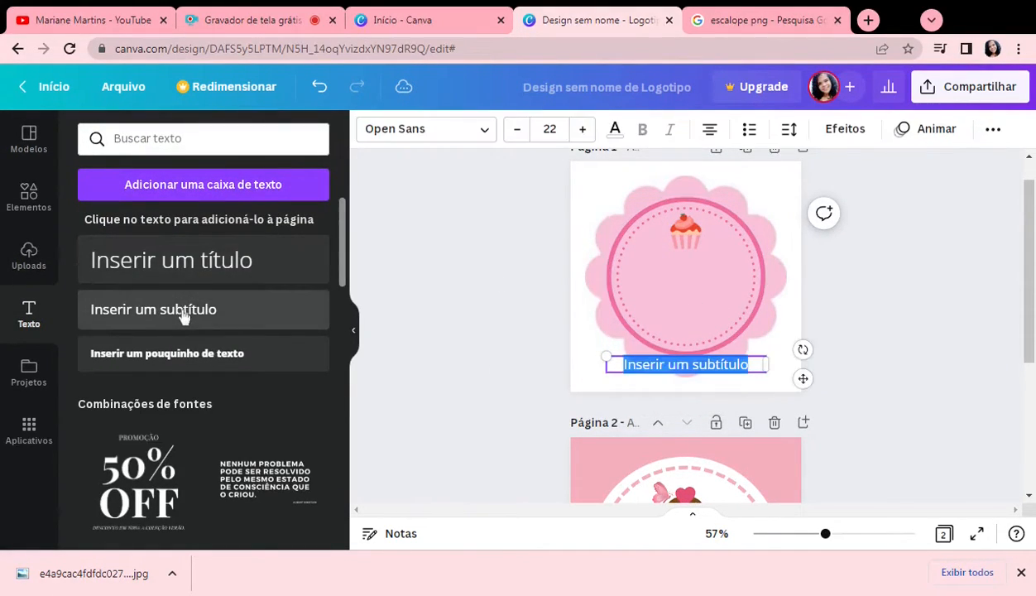
pyautogui.write('M')
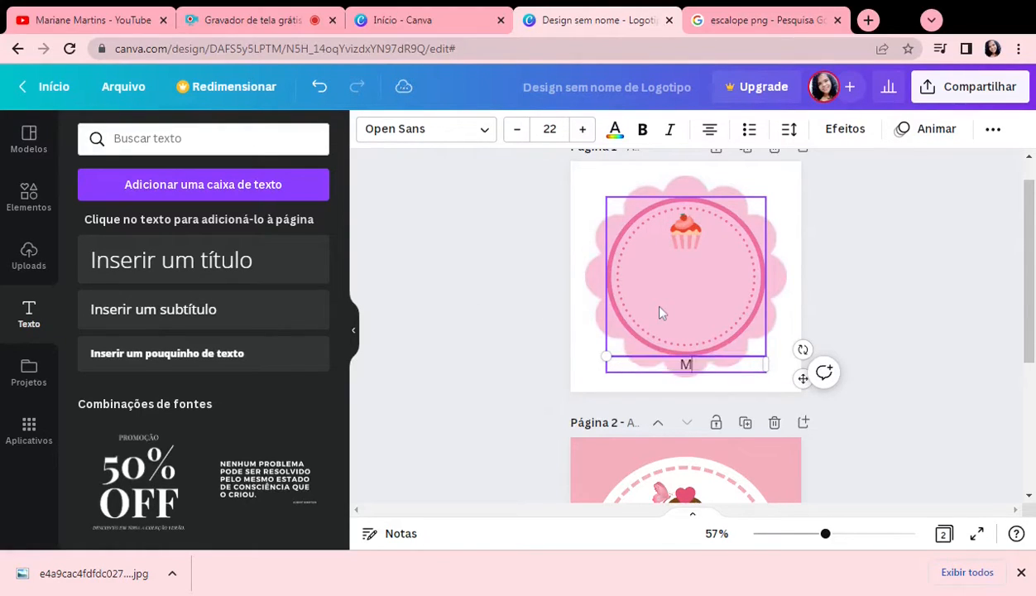
pyautogui.write('ary')
pyautogui.click(422, 132)
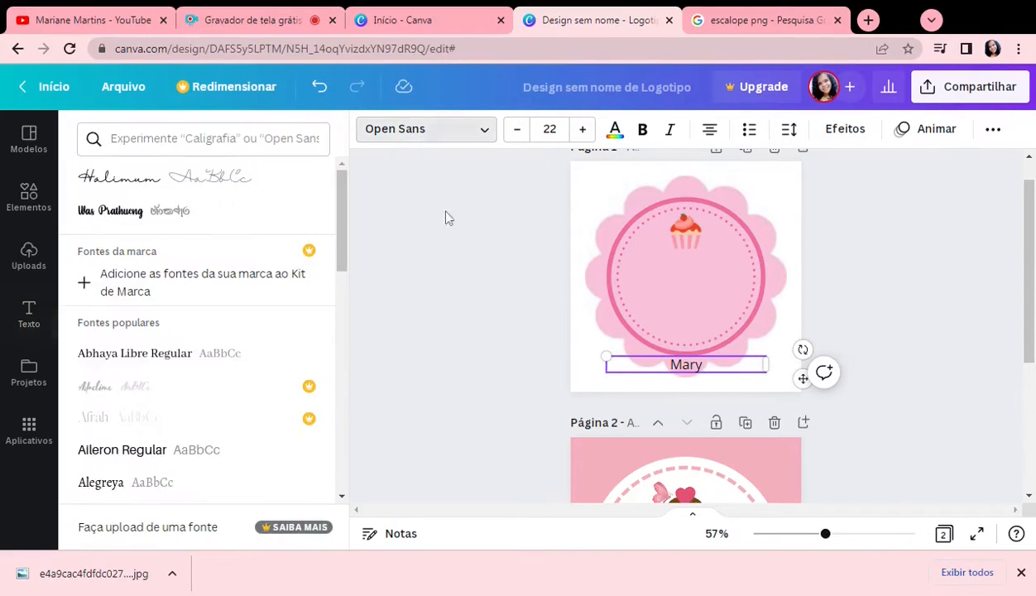
pyautogui.click(128, 242)
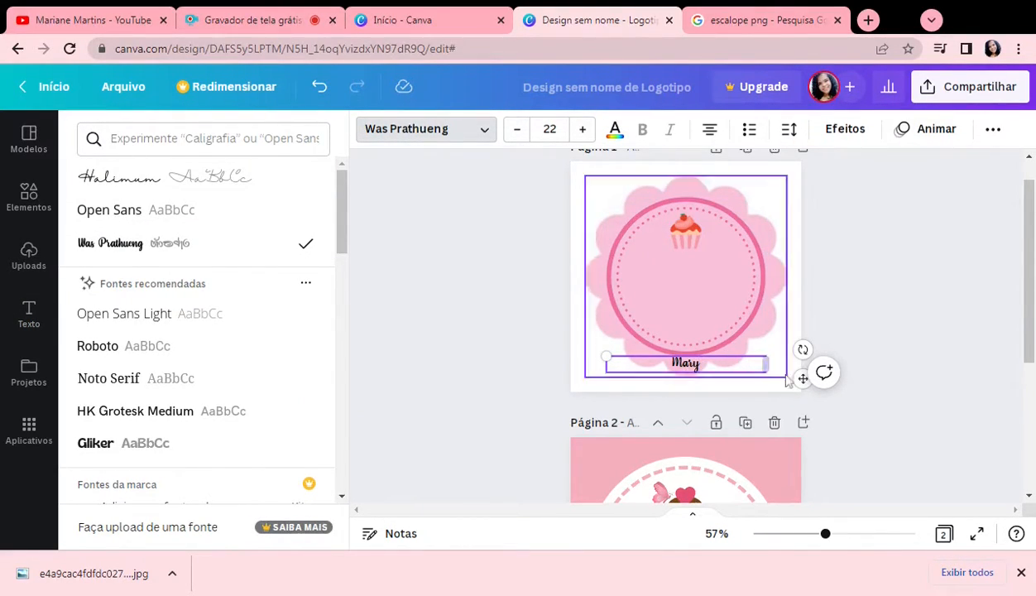
# Step: Move the name text to the ring's centre, enlarge it to size 50,7, narrow its box and place the cupcake just above it
pyautogui.moveTo(801, 378); pyautogui.dragTo(802, 283)
pyautogui.moveTo(607, 261); pyautogui.dragTo(404, 227)
pyautogui.moveTo(767, 258); pyautogui.dragTo(724, 290)
pyautogui.click(685, 237)
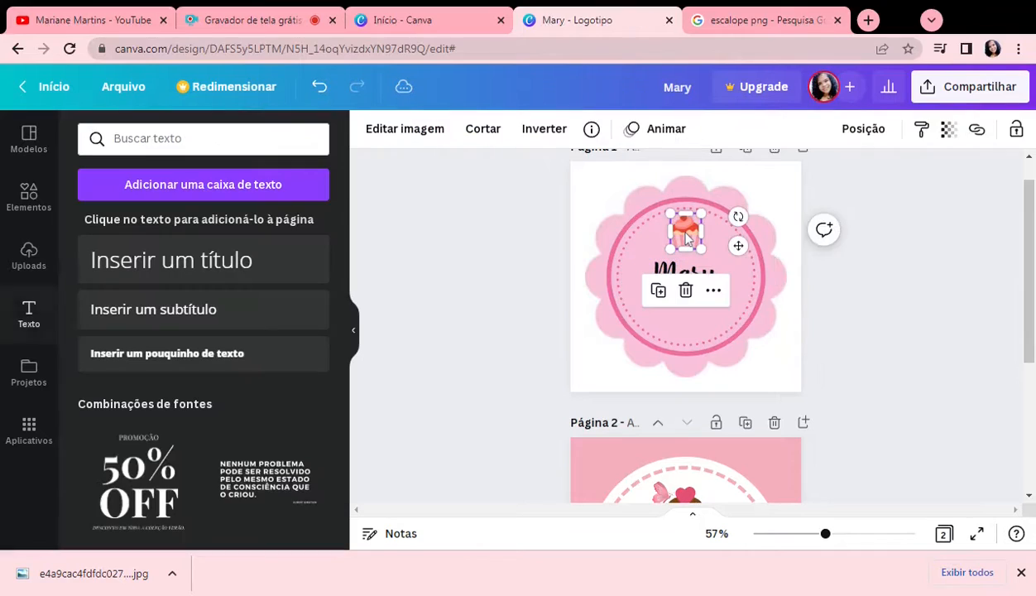
pyautogui.moveTo(668, 214); pyautogui.dragTo(684, 237)
# Step: Recolour the name text with the dark reddish pink from the document colours
pyautogui.click(695, 282)
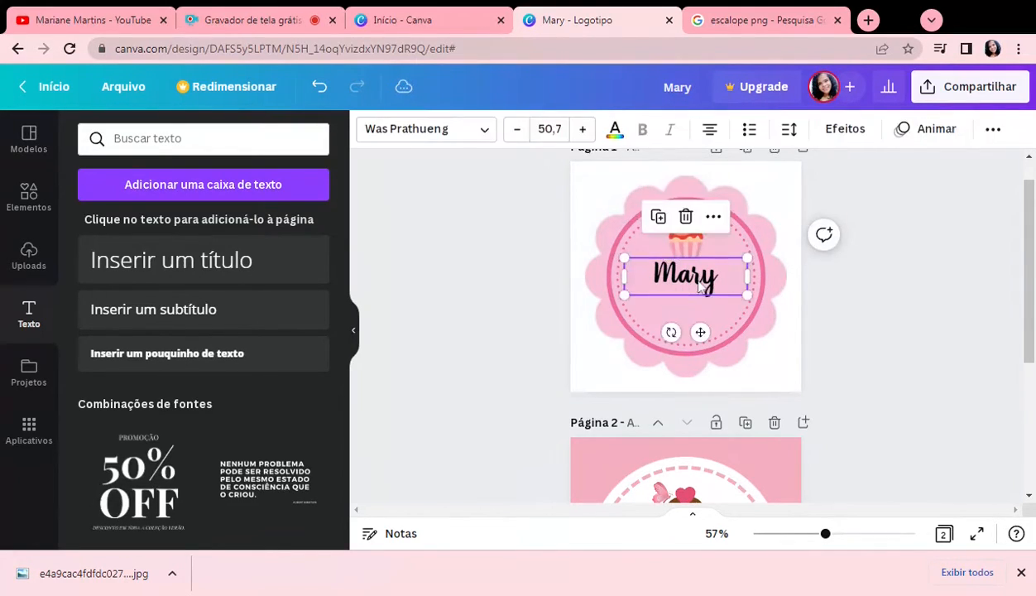
pyautogui.click(716, 281)
pyautogui.moveTo(717, 282); pyautogui.dragTo(653, 277)
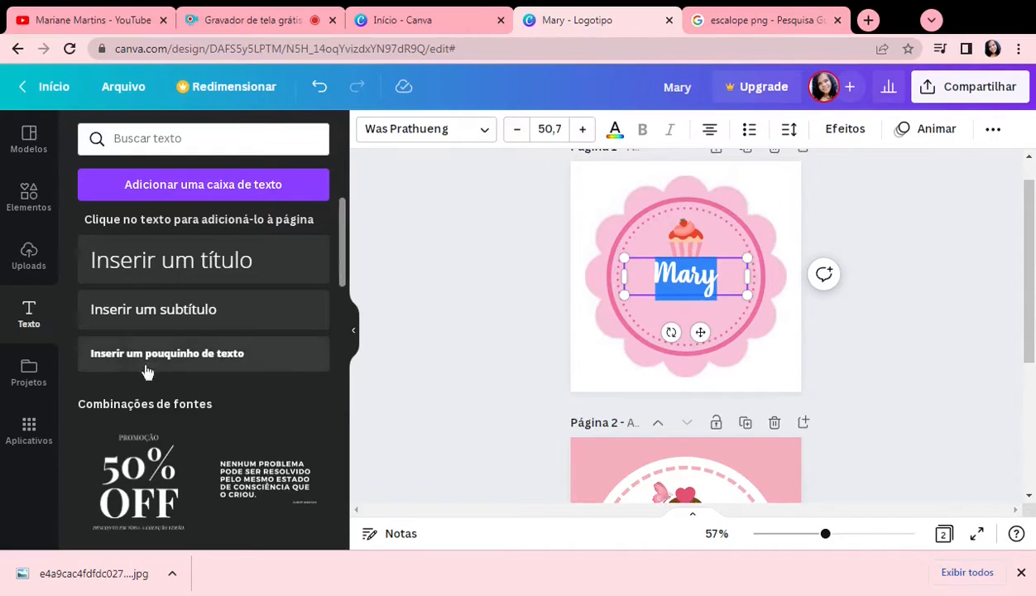
pyautogui.click(614, 133)
pyautogui.click(228, 217)
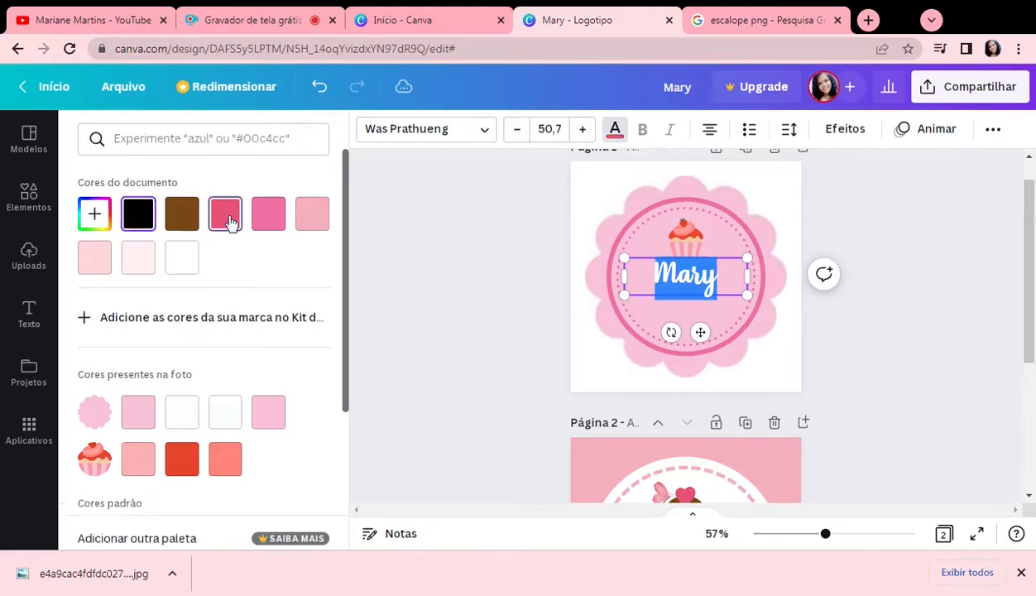
pyautogui.click(739, 358)
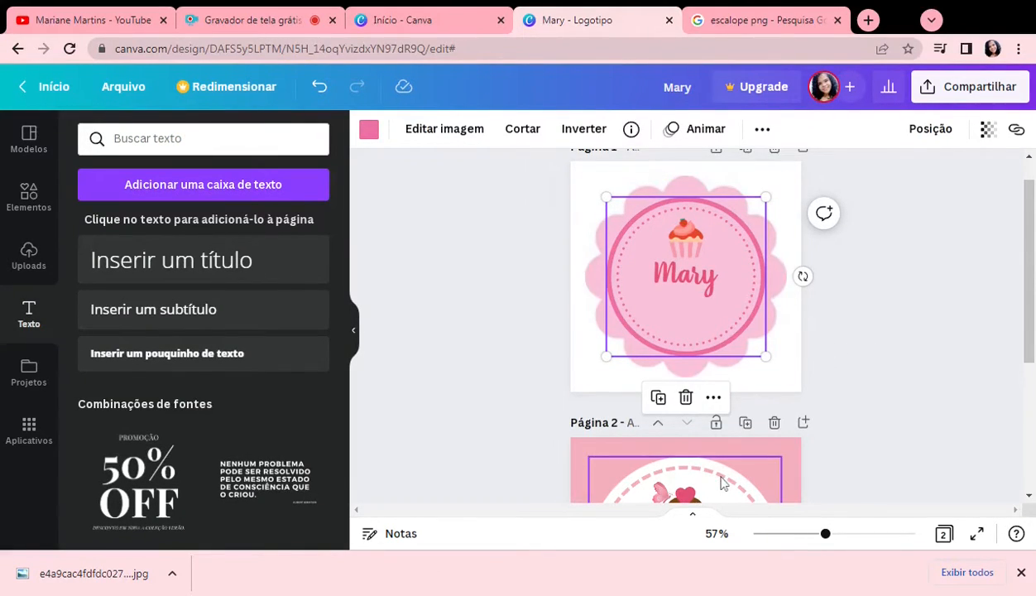
pyautogui.click(775, 424)
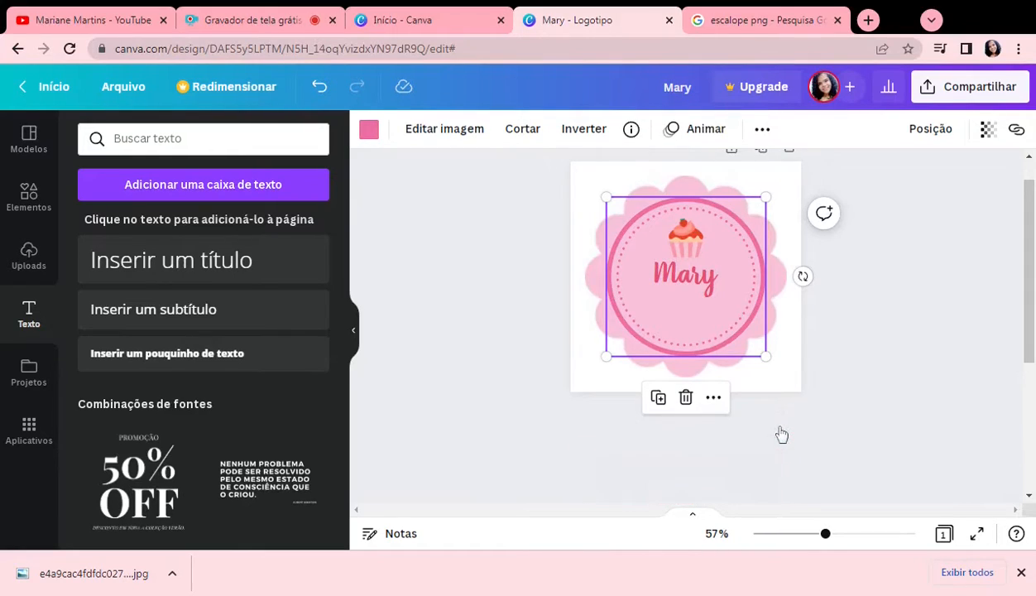
pyautogui.click(161, 353)
pyautogui.click(409, 130)
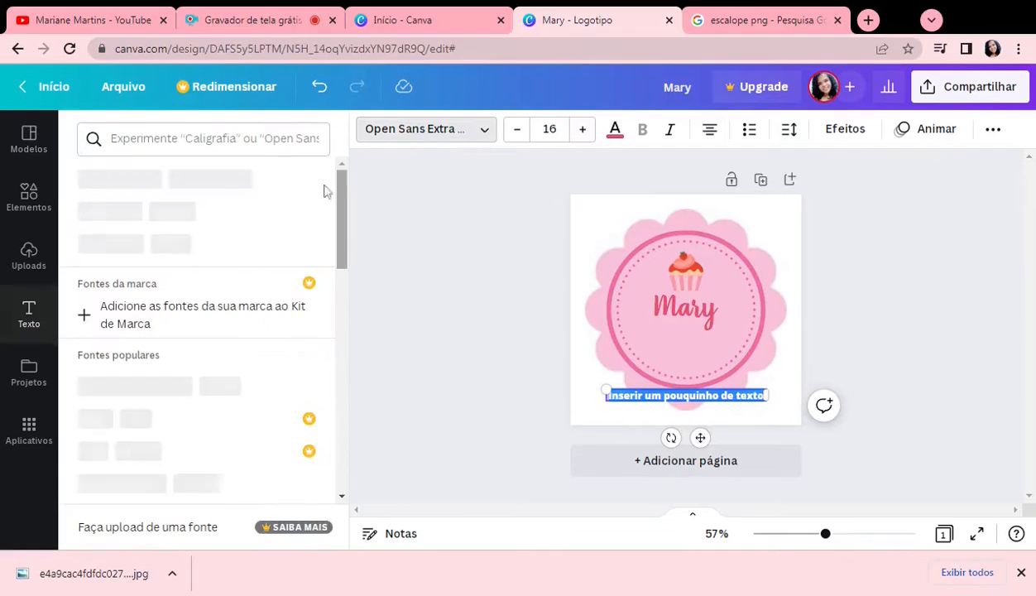
pyautogui.scroll(-10, 159, 292)
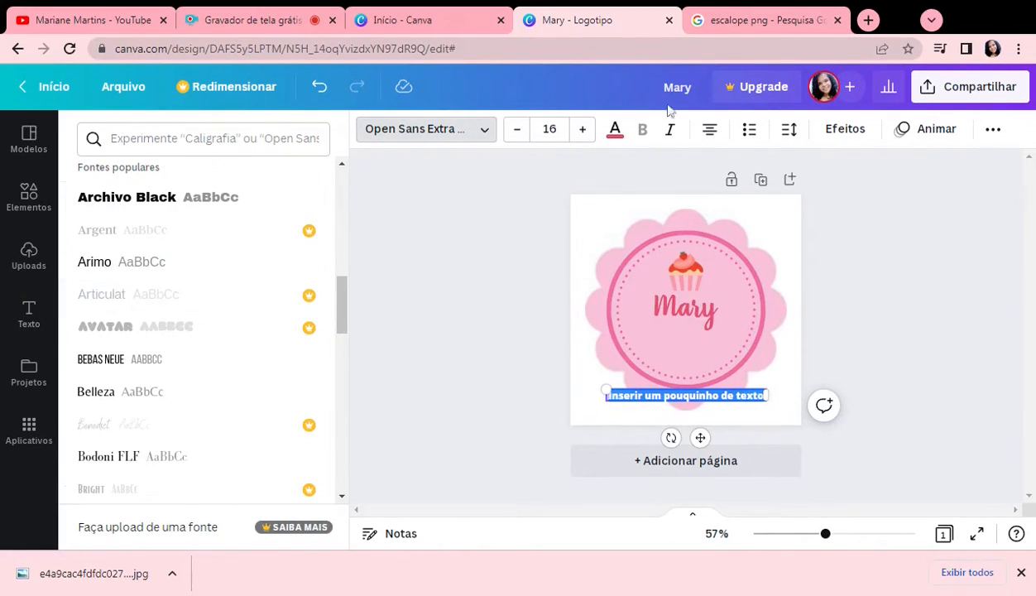
pyautogui.click(322, 90)
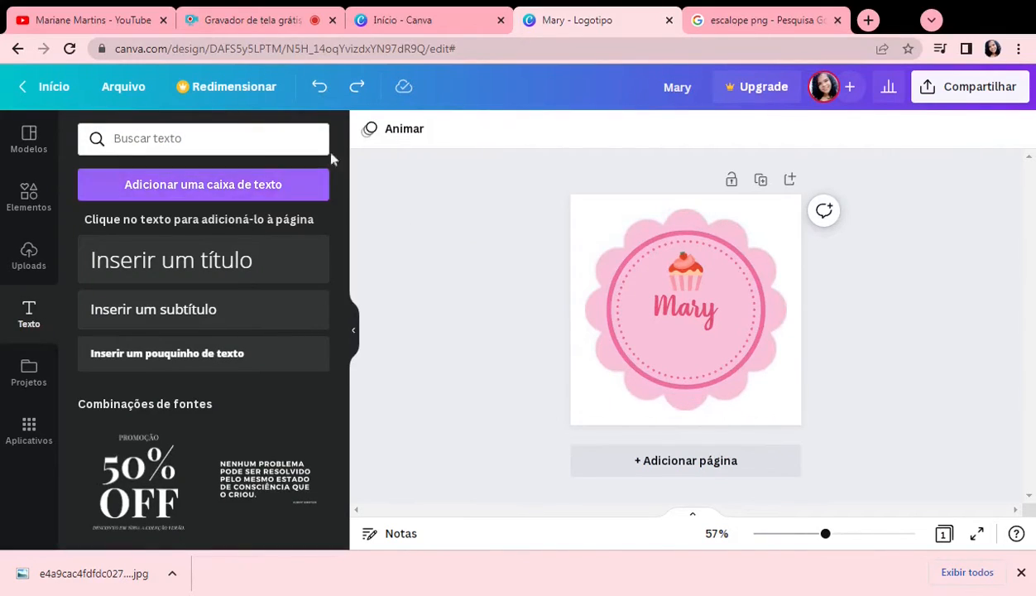
pyautogui.click(325, 96)
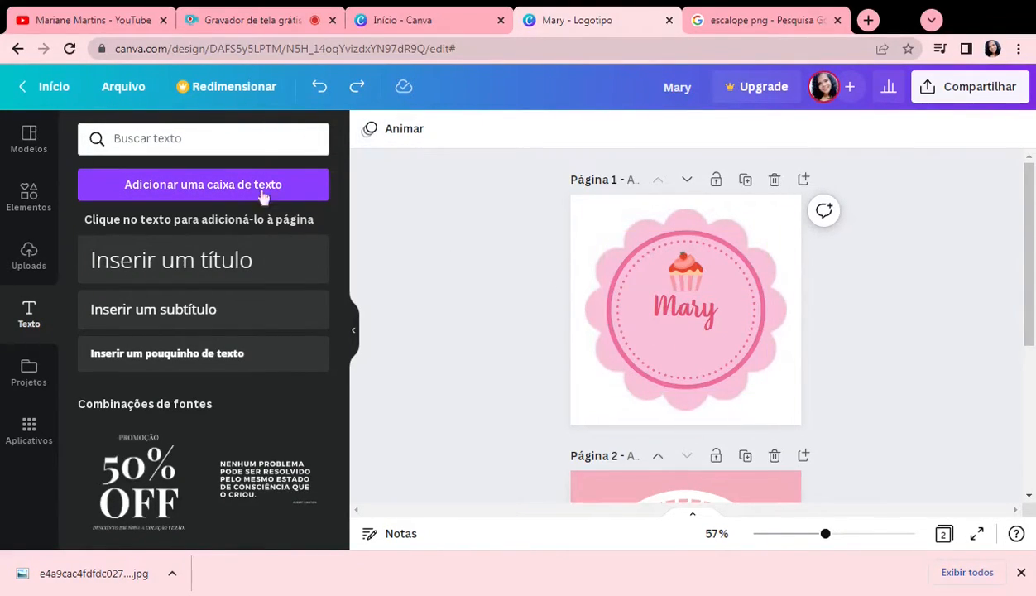
# Step: Add a small text reading "confeitaria" in the Halimum font and place it just below the brand name
pyautogui.click(139, 351)
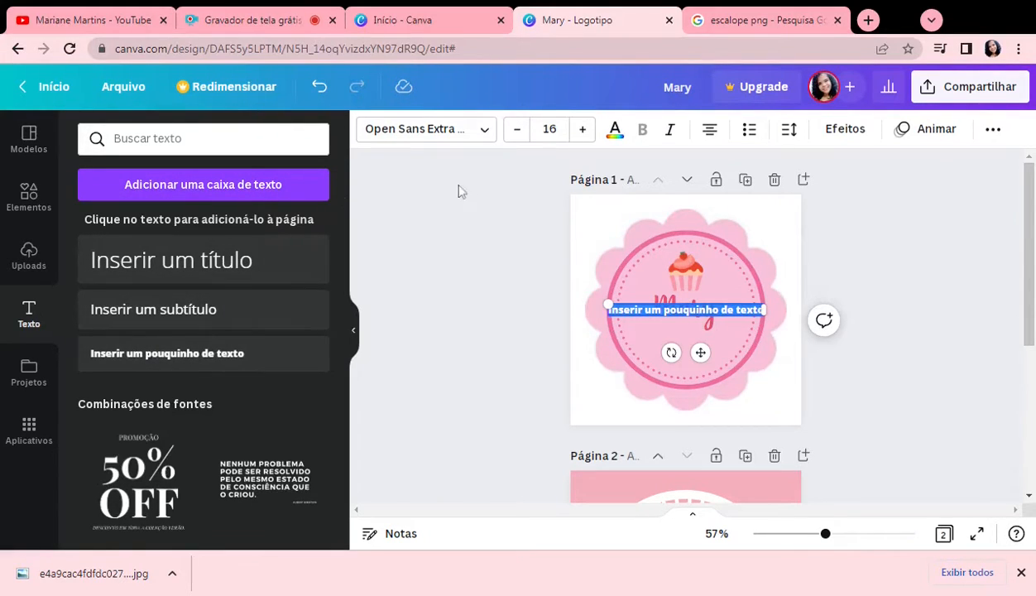
pyautogui.click(417, 129)
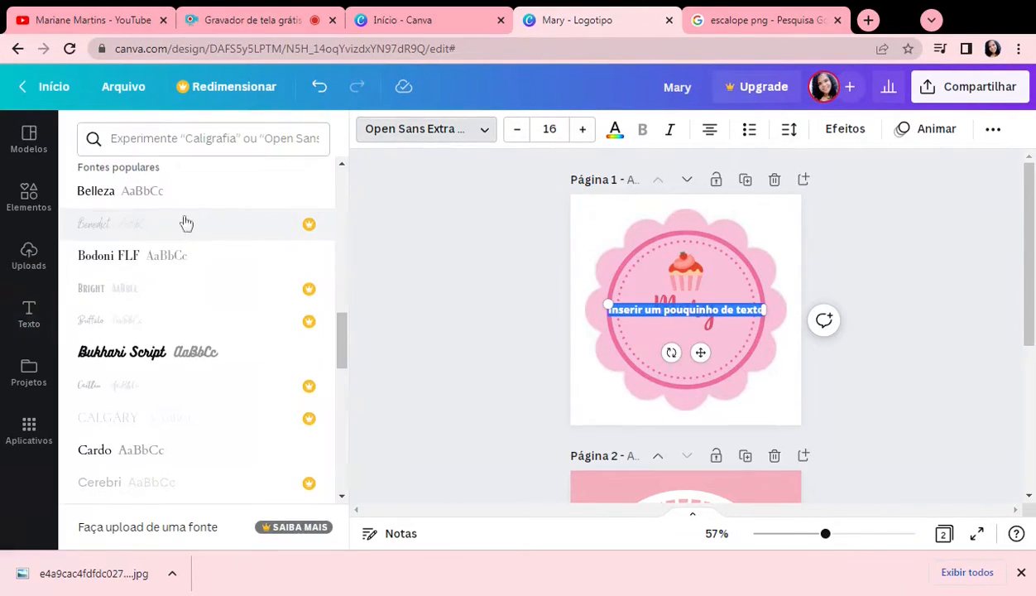
pyautogui.scroll(10, 139, 266)
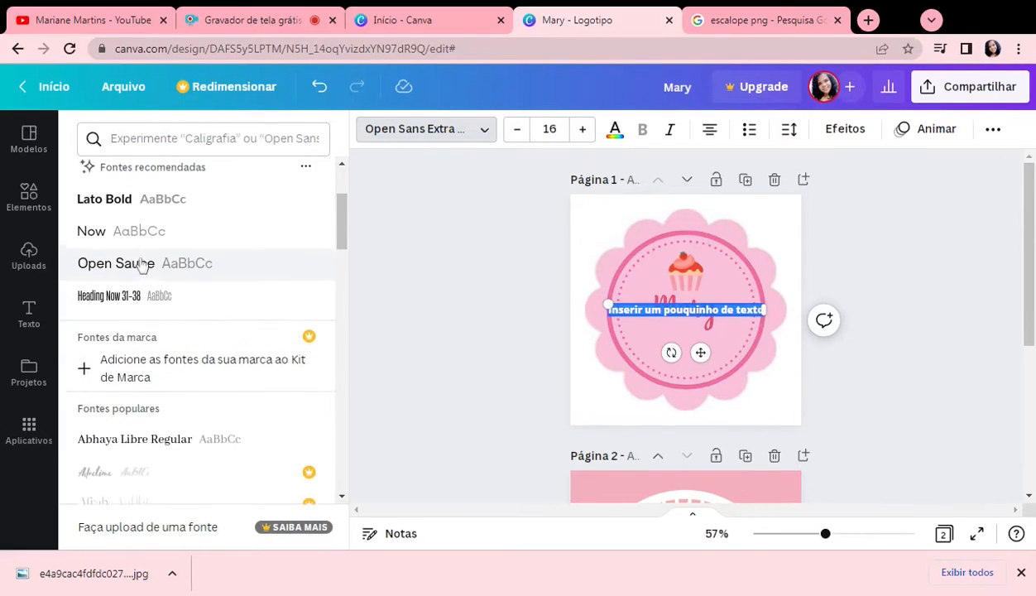
pyautogui.click(124, 177)
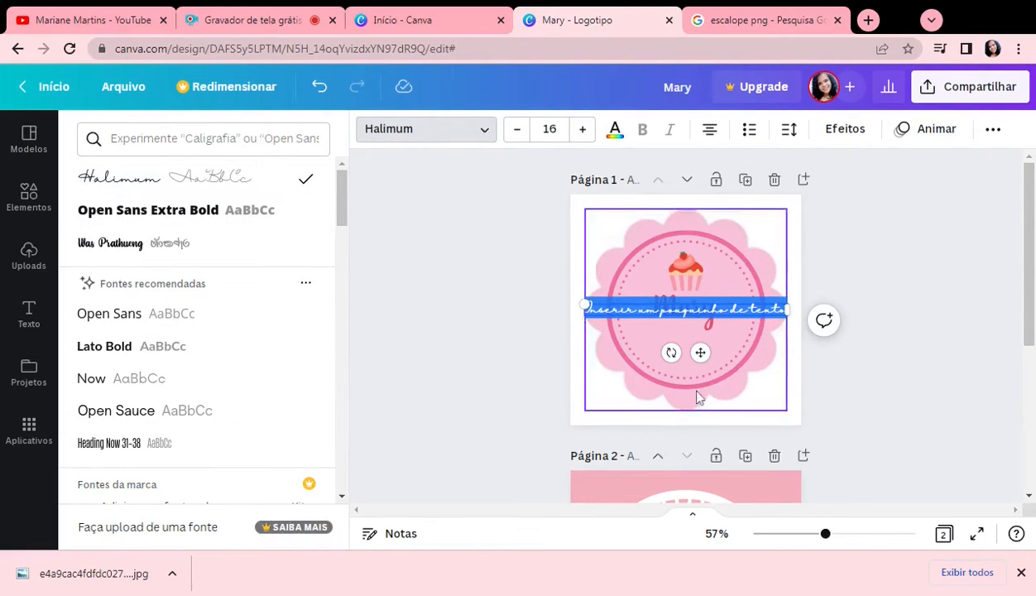
pyautogui.press('BackSpace')
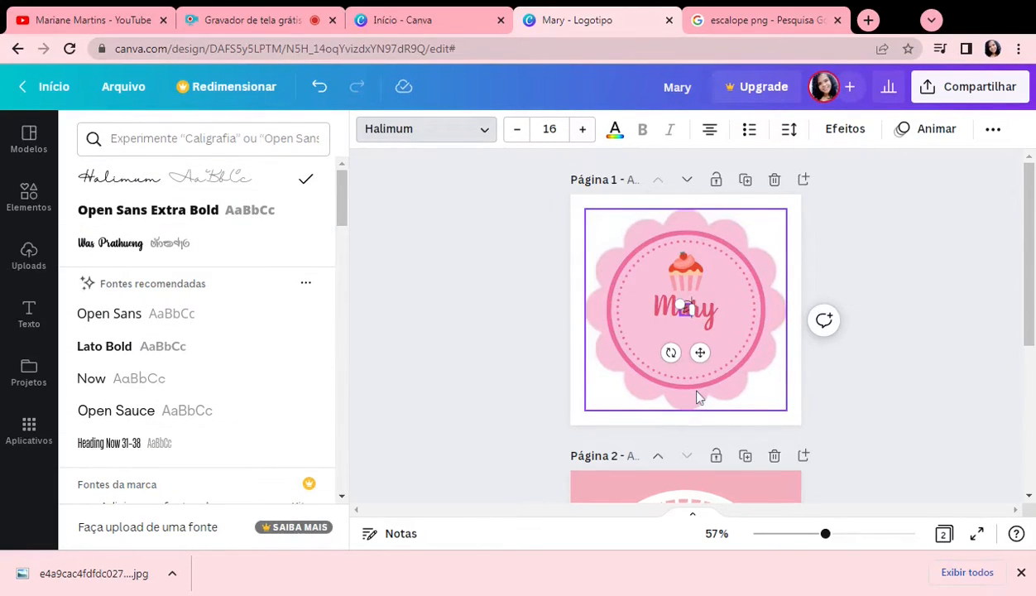
pyautogui.write('Confeitaria')
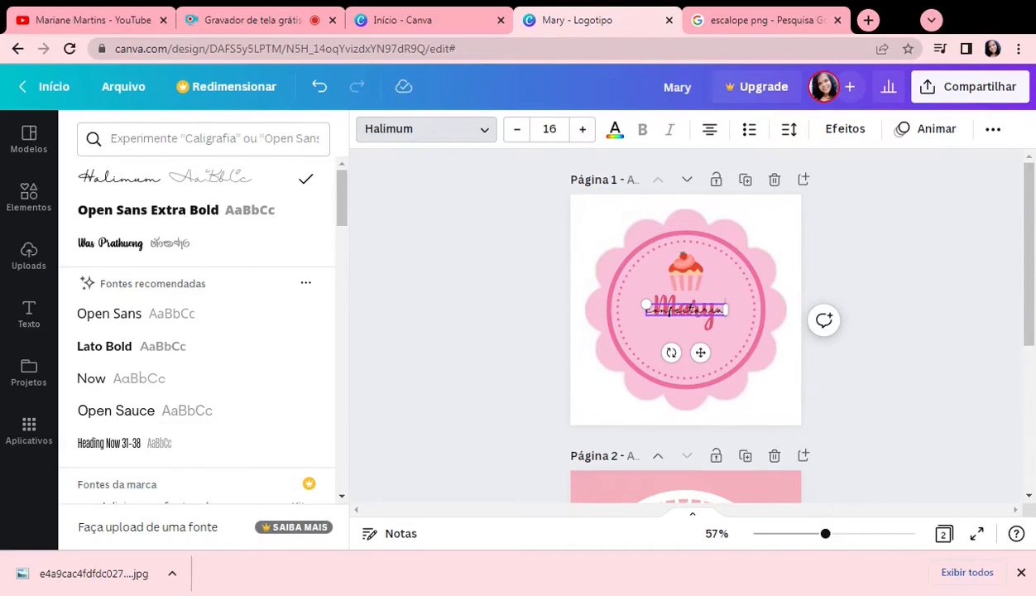
pyautogui.moveTo(702, 351); pyautogui.dragTo(703, 379)
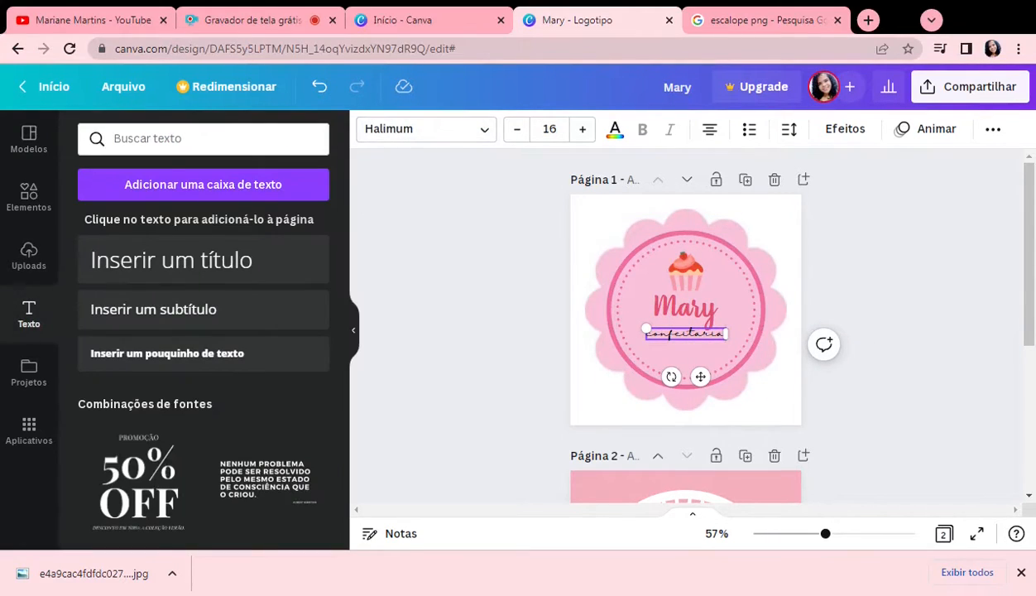
# Step: Enlarge the brand name text to size 58,1 and append "'s" to it
pyautogui.click(716, 309)
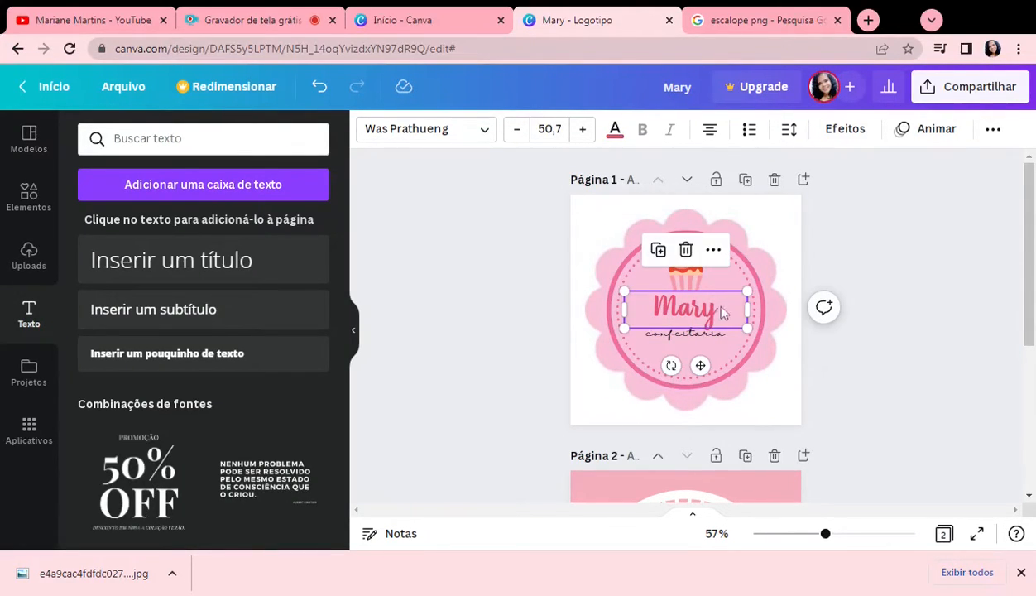
pyautogui.moveTo(747, 291); pyautogui.dragTo(712, 302)
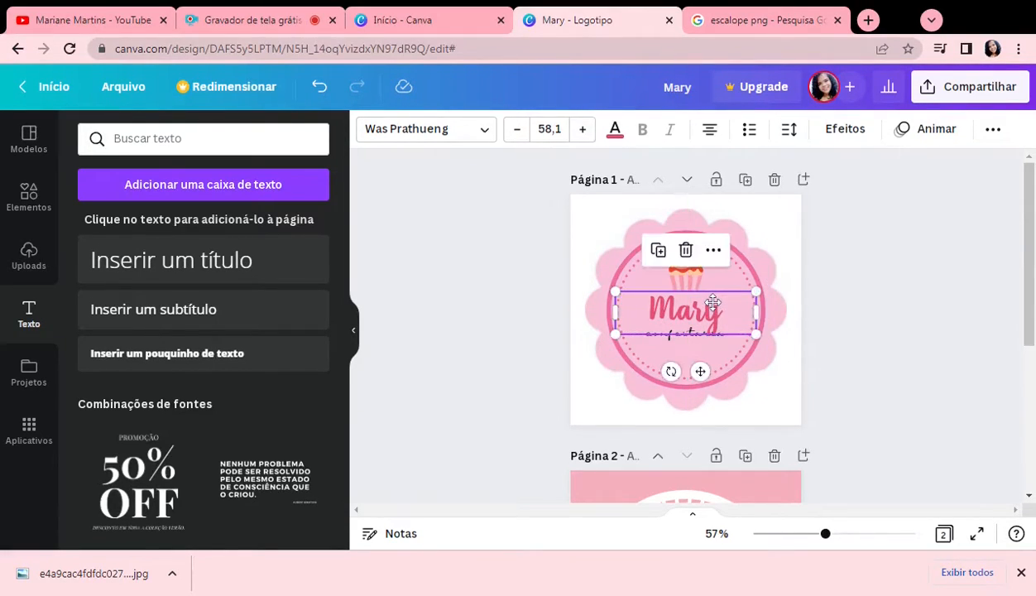
pyautogui.click(819, 357)
pyautogui.click(724, 317)
pyautogui.click(722, 317)
pyautogui.write("'s")
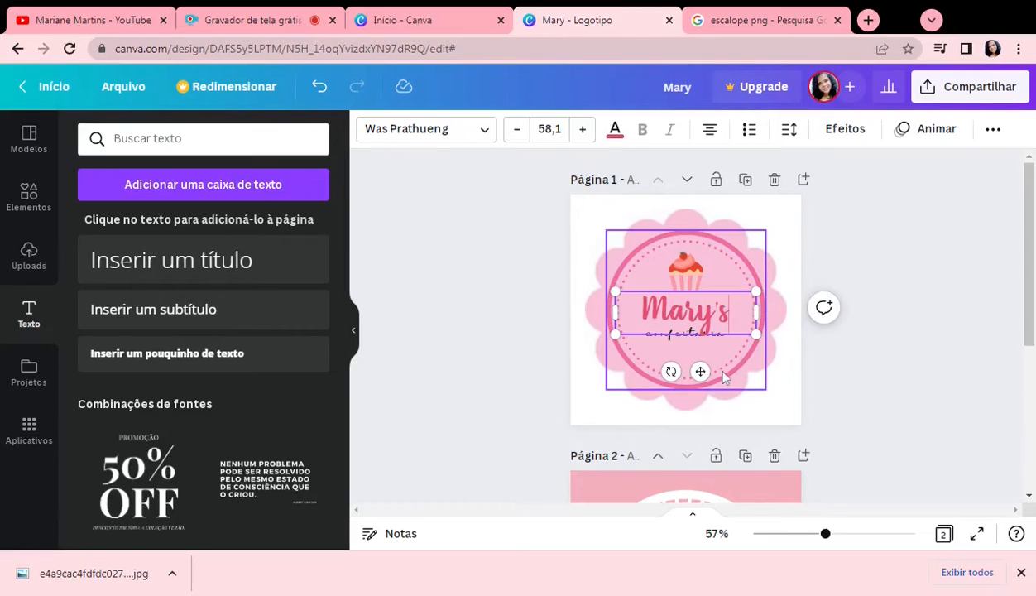
# Step: Shift the "confeitaria" tagline slightly down, clear of the brand name, and fine-tune the cupcake above the name
pyautogui.click(985, 394)
pyautogui.click(691, 334)
pyautogui.moveTo(692, 334); pyautogui.dragTo(693, 340)
pyautogui.click(962, 399)
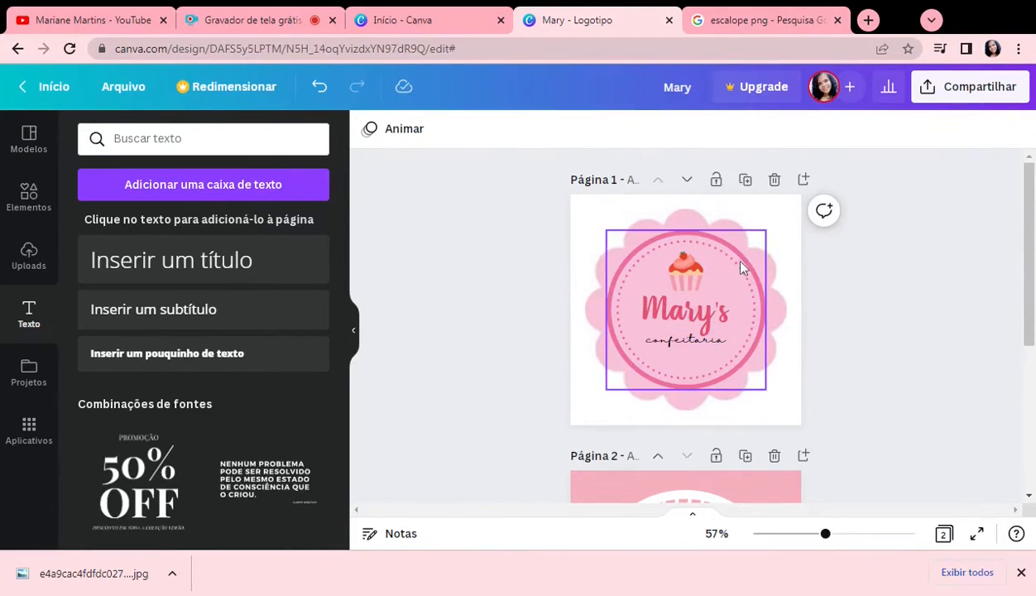
pyautogui.click(680, 281)
pyautogui.moveTo(704, 292); pyautogui.dragTo(687, 278)
pyautogui.click(861, 383)
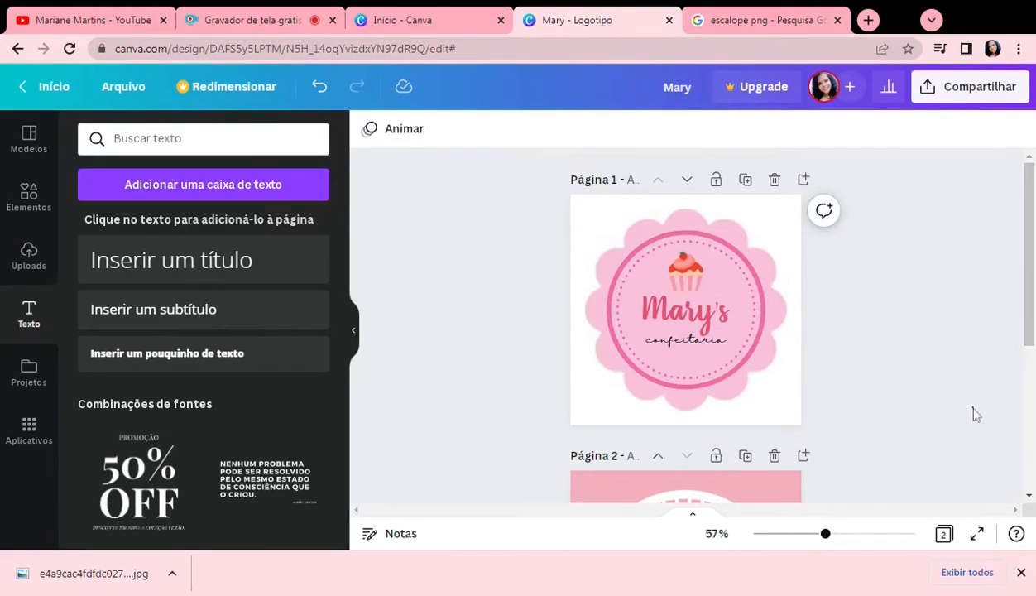
# Step: Delete the second page containing the Borcelle template
pyautogui.scroll(-2, 861, 415)
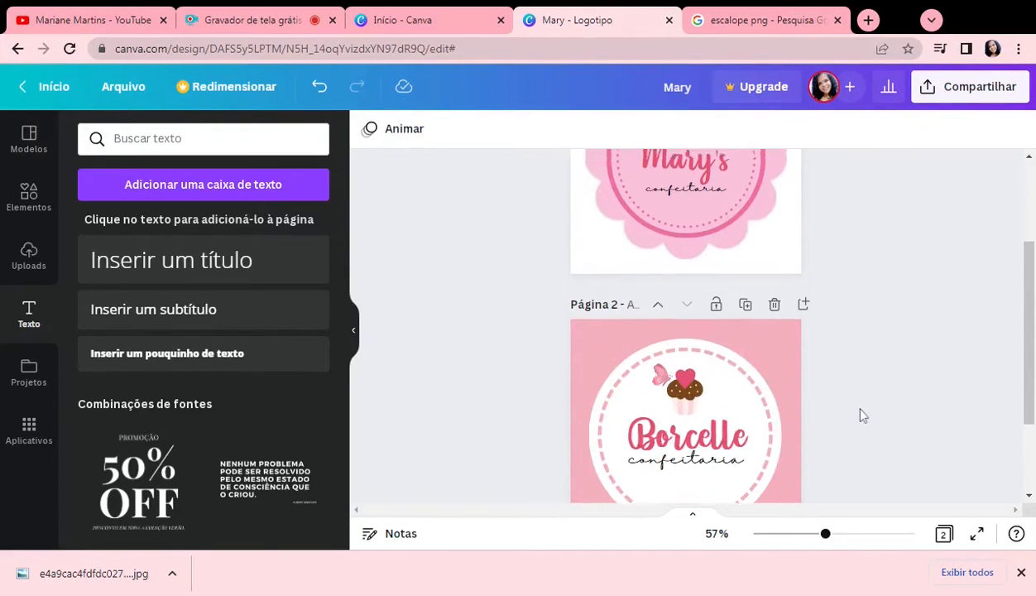
pyautogui.click(776, 296)
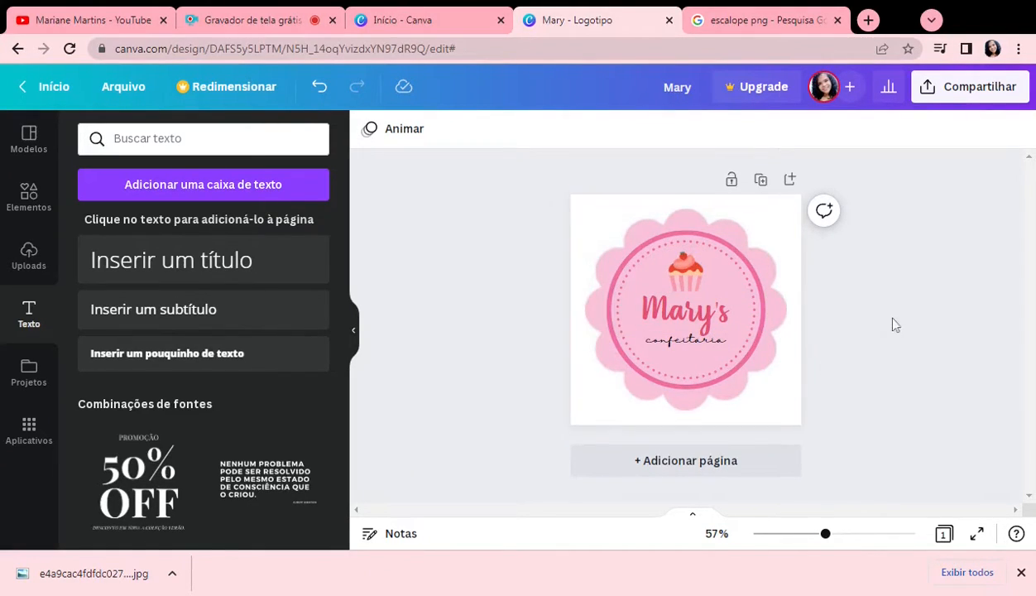
# Step: Enlarge the pink scalloped circle to 469 by 469 and re-centre it behind the ring
pyautogui.click(744, 222)
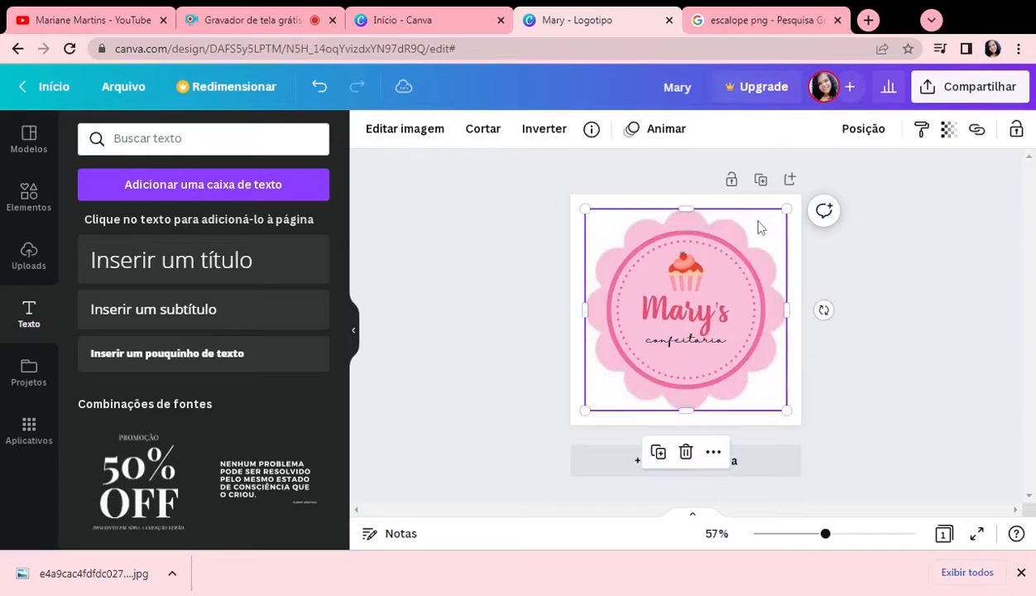
pyautogui.moveTo(786, 209); pyautogui.dragTo(801, 197)
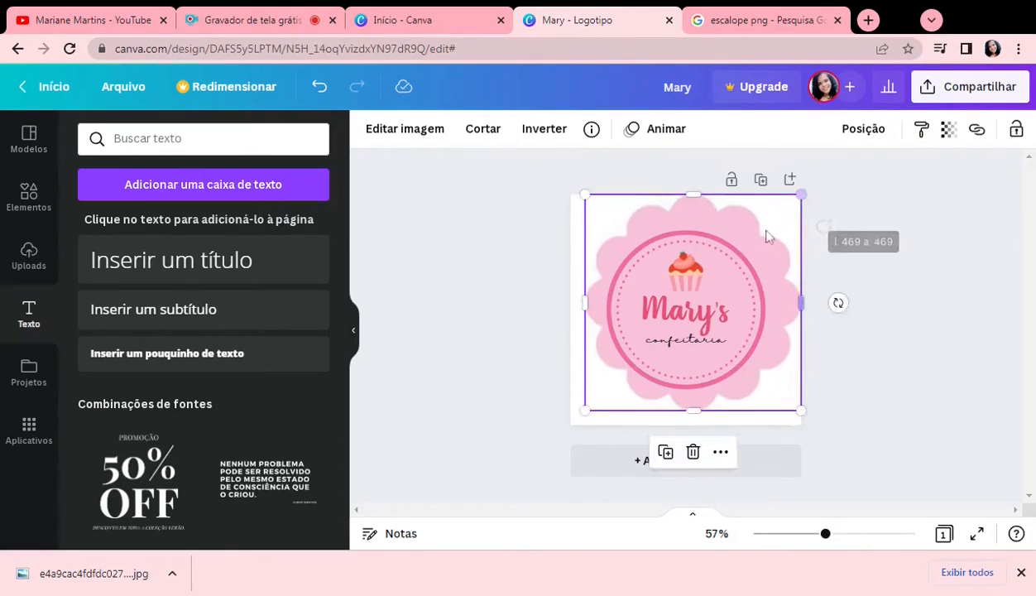
pyautogui.moveTo(754, 227); pyautogui.dragTo(761, 220)
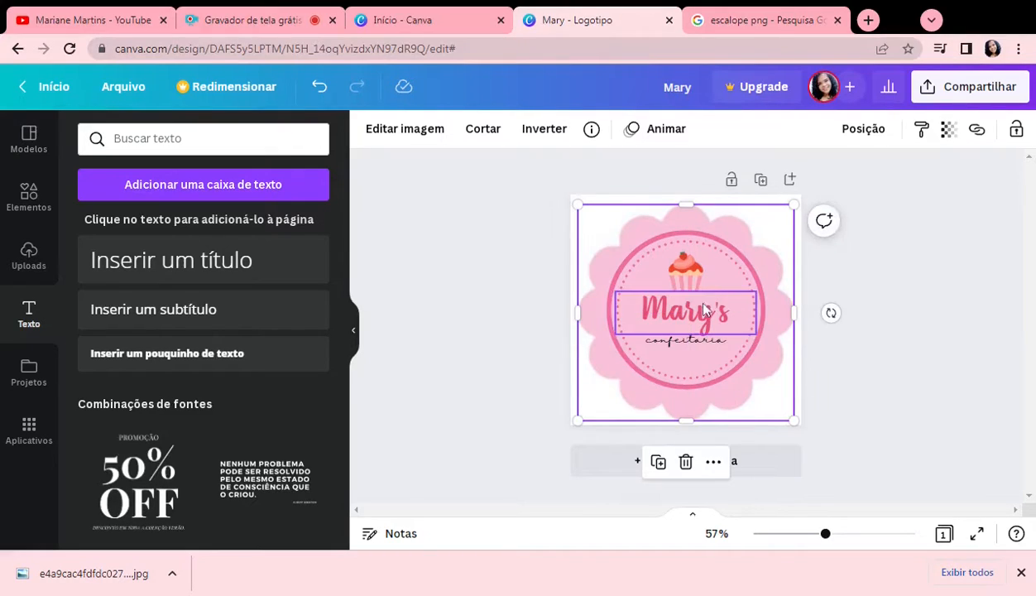
pyautogui.click(762, 348)
pyautogui.moveTo(765, 389); pyautogui.dragTo(766, 390)
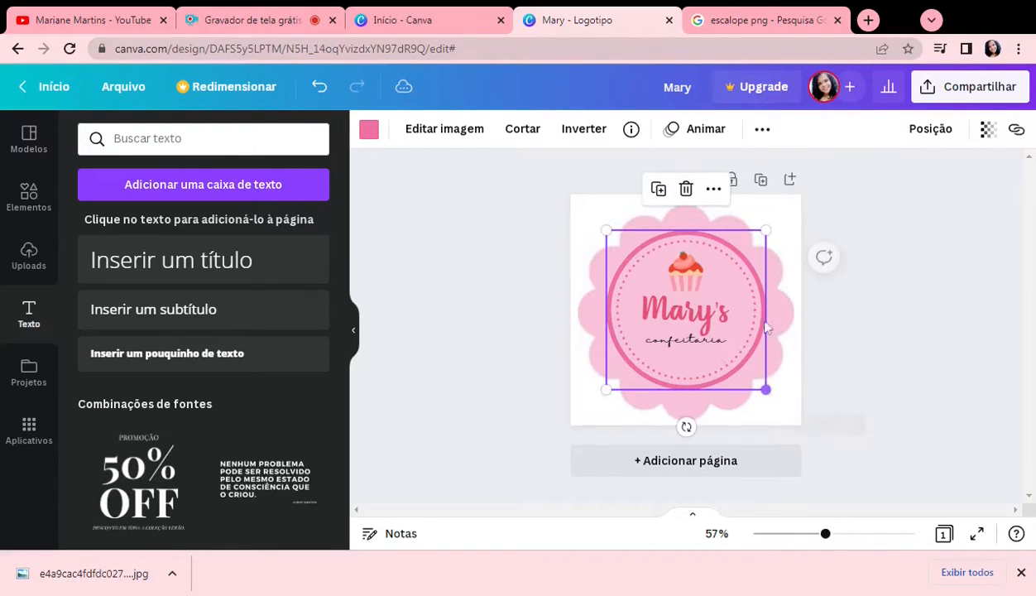
pyautogui.click(322, 90)
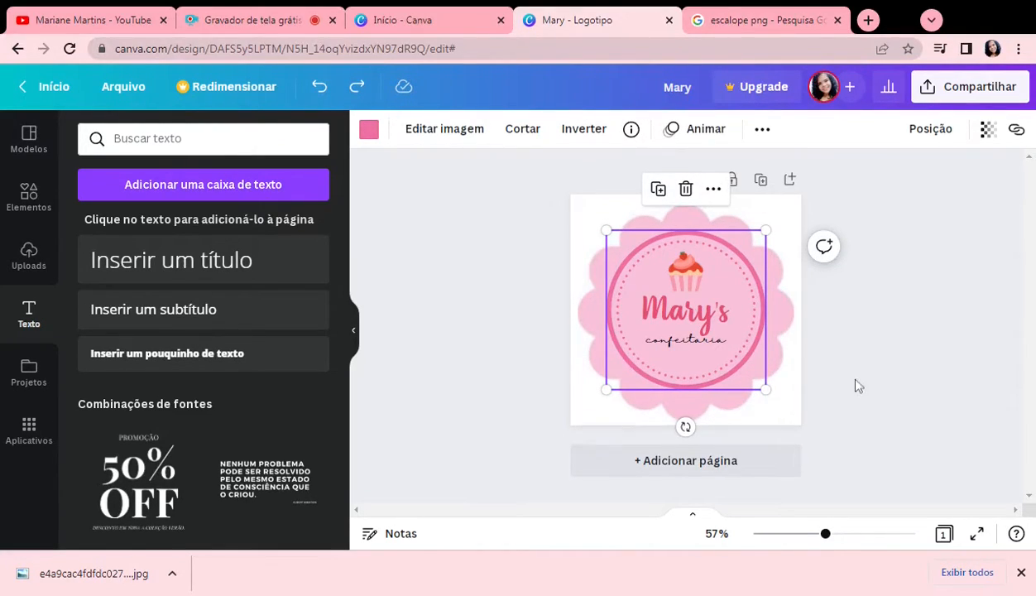
pyautogui.click(858, 385)
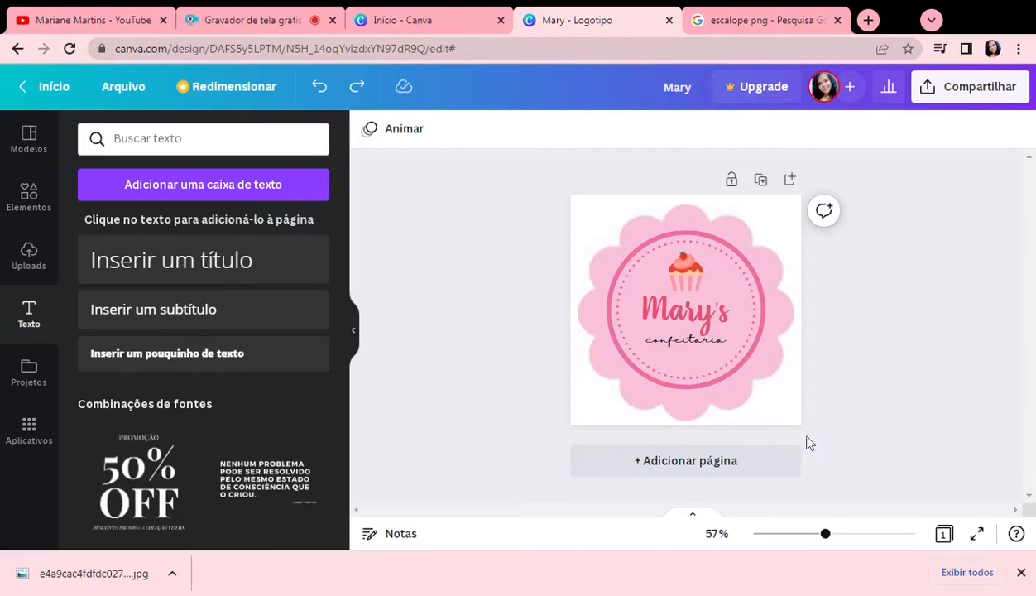
# Step: Add a blank second page and browse the logo templates
pyautogui.click(718, 465)
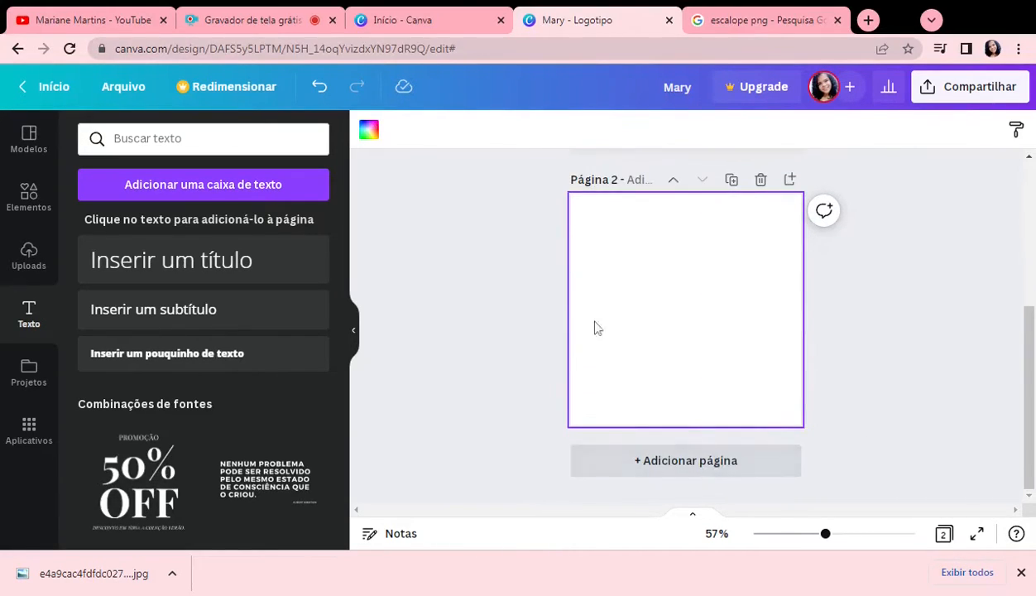
pyautogui.click(18, 154)
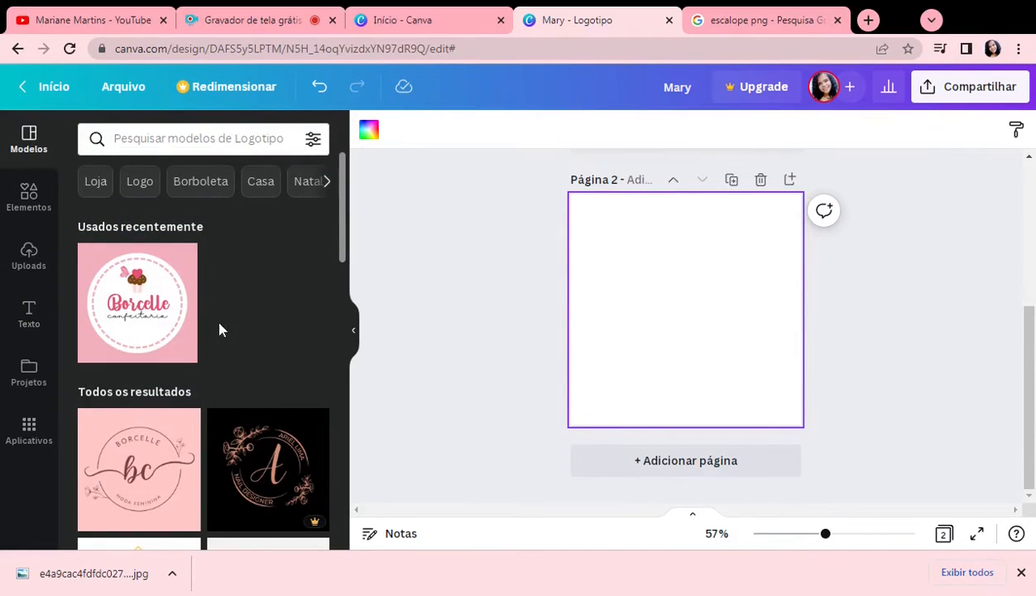
pyautogui.scroll(-8, 212, 244)
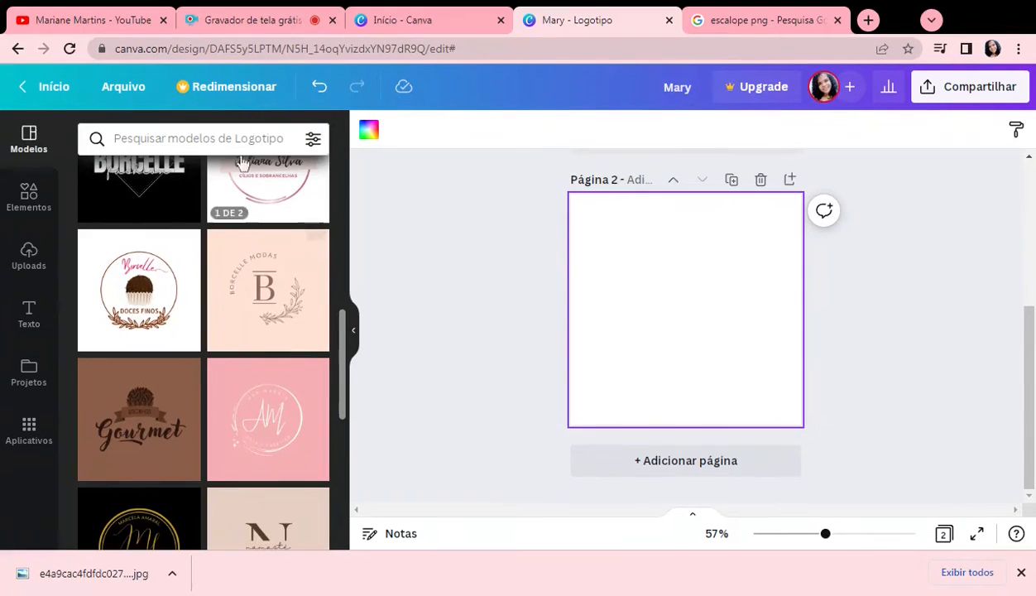
# Step: Search the logo templates for "conveniencia" and look through the results for a reference design
pyautogui.click(198, 139)
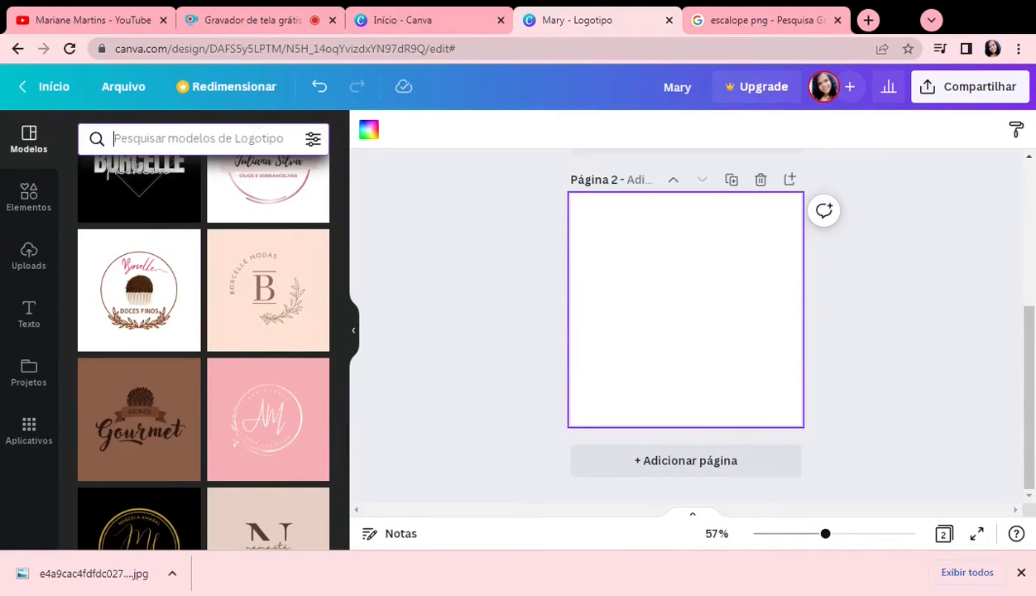
pyautogui.write('conv')
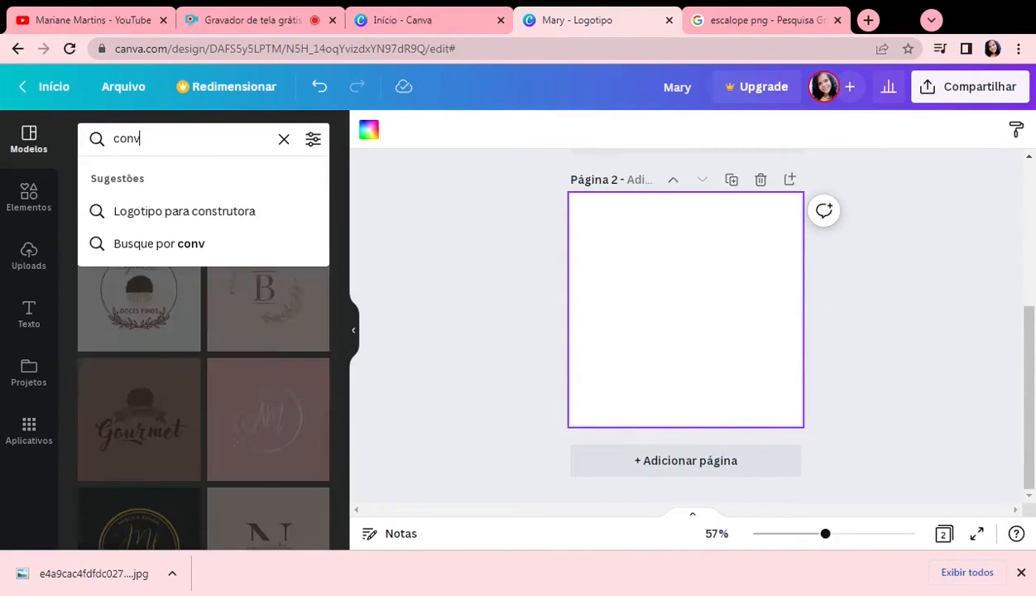
pyautogui.write('enie')
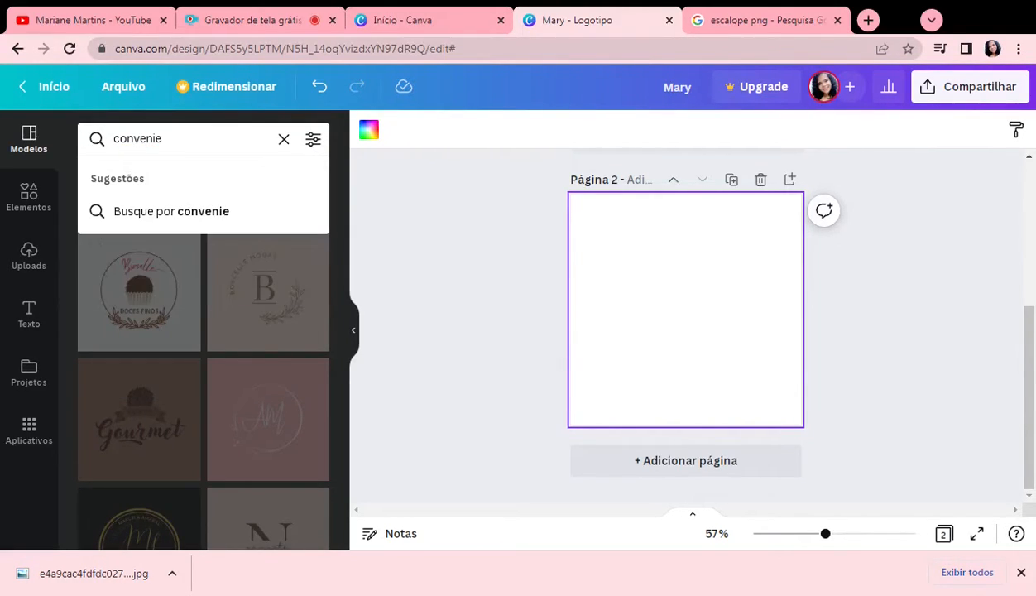
pyautogui.write('ncia')
pyautogui.press('Return')
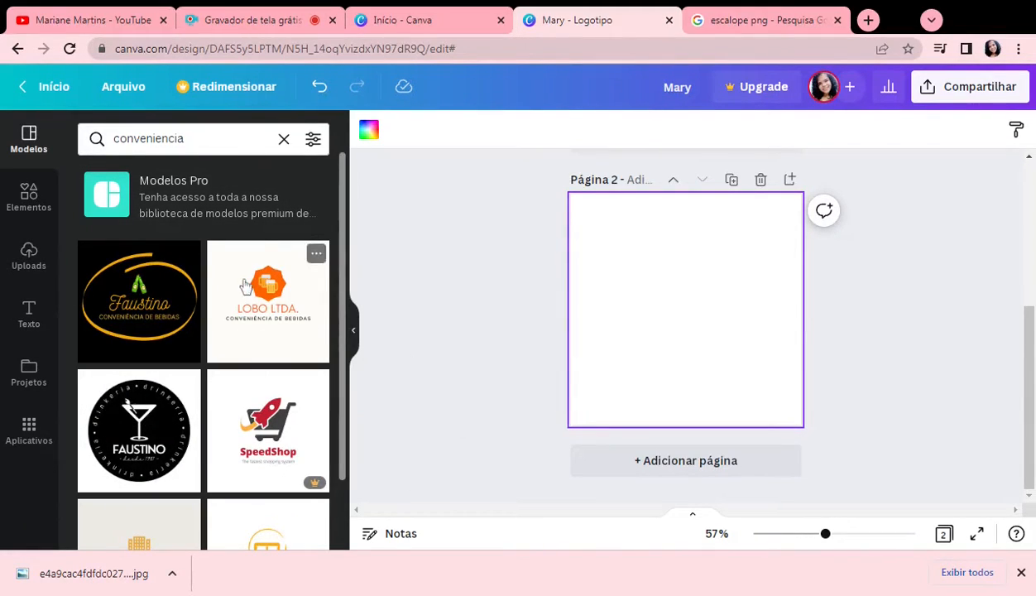
pyautogui.scroll(-2, 213, 310)
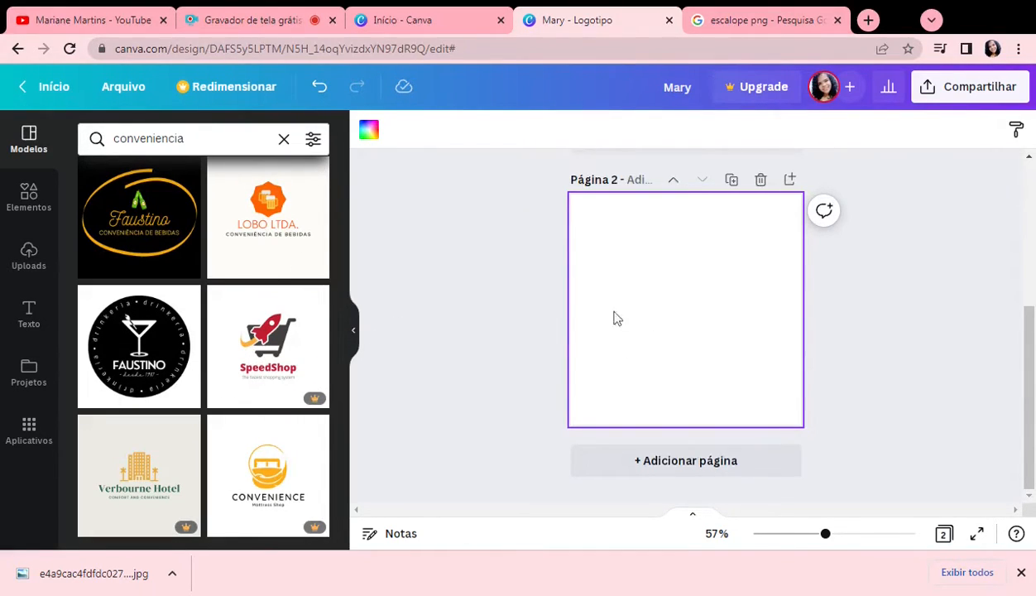
# Step: Try dark grey, light blue, dark blue and red backgrounds on the second page, and settle on black
pyautogui.click(368, 133)
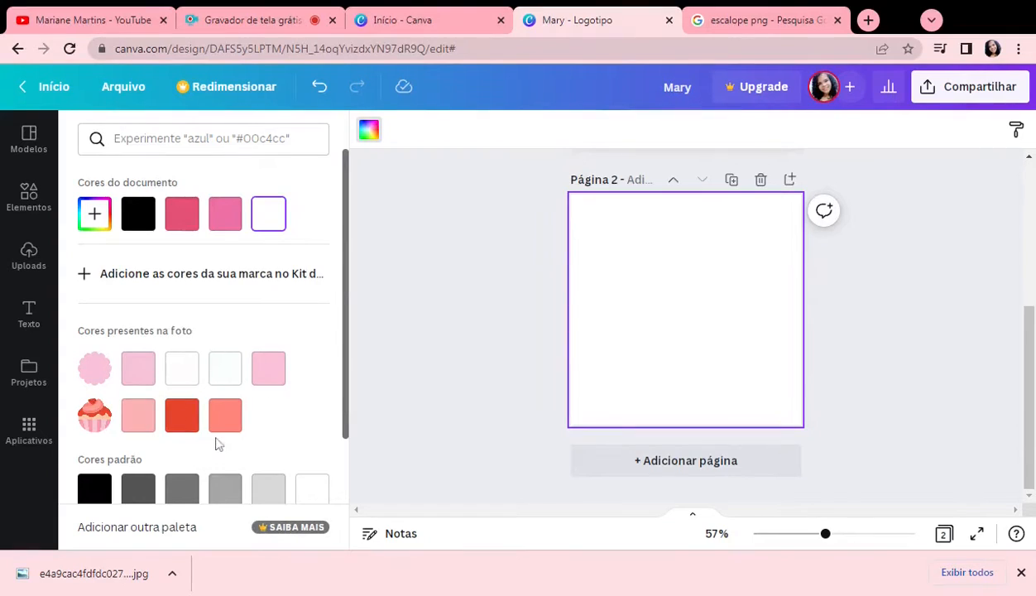
pyautogui.scroll(-2, 218, 447)
pyautogui.click(91, 339)
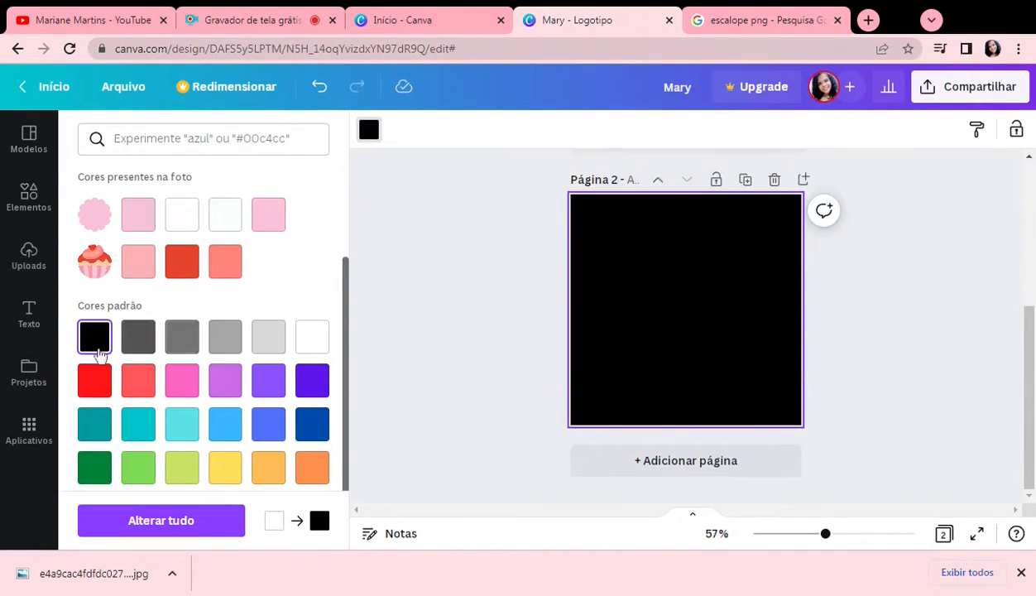
pyautogui.click(139, 344)
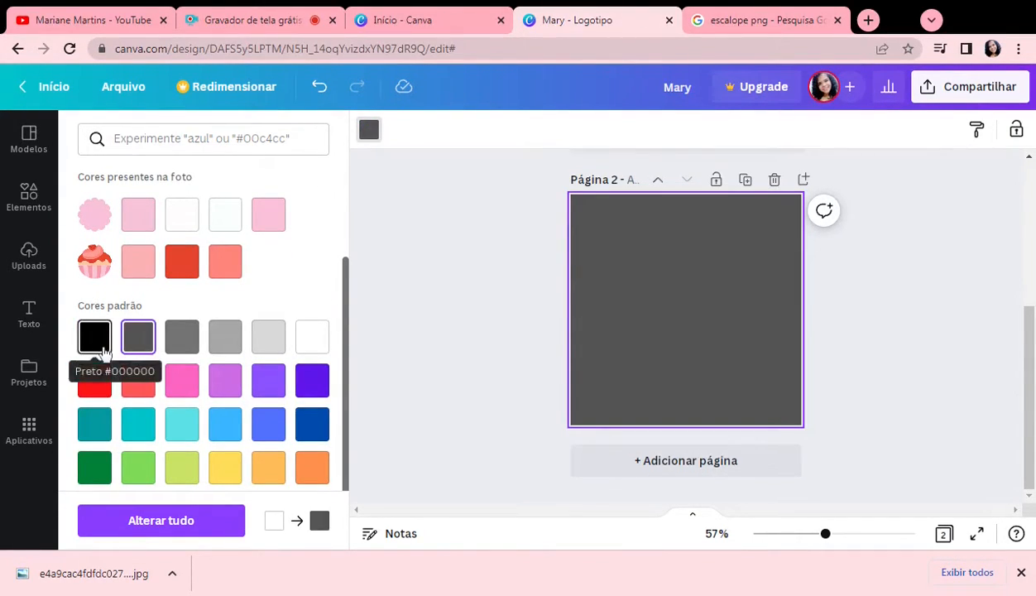
pyautogui.click(101, 348)
pyautogui.click(235, 434)
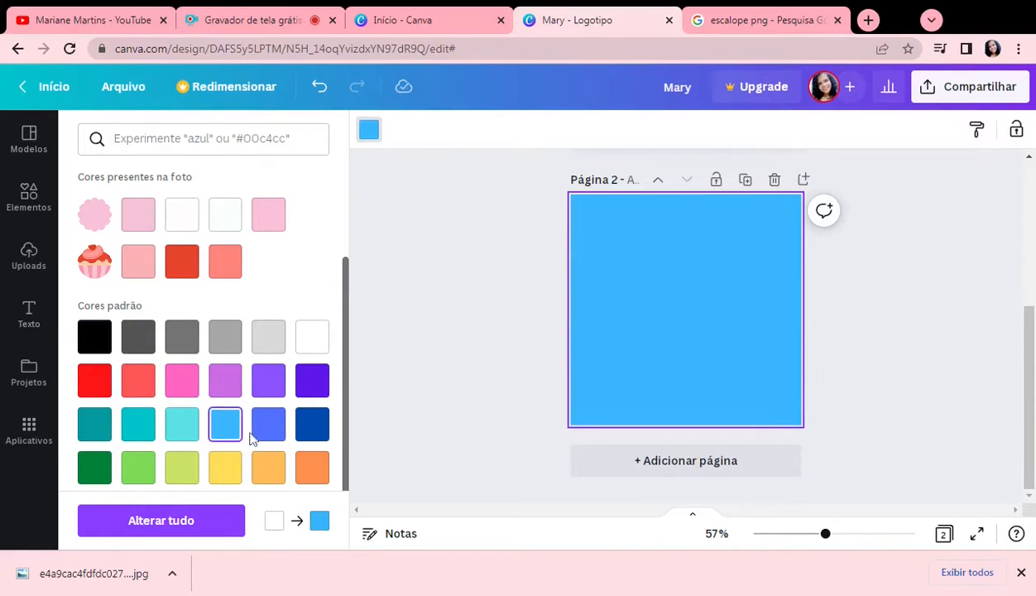
pyautogui.click(313, 426)
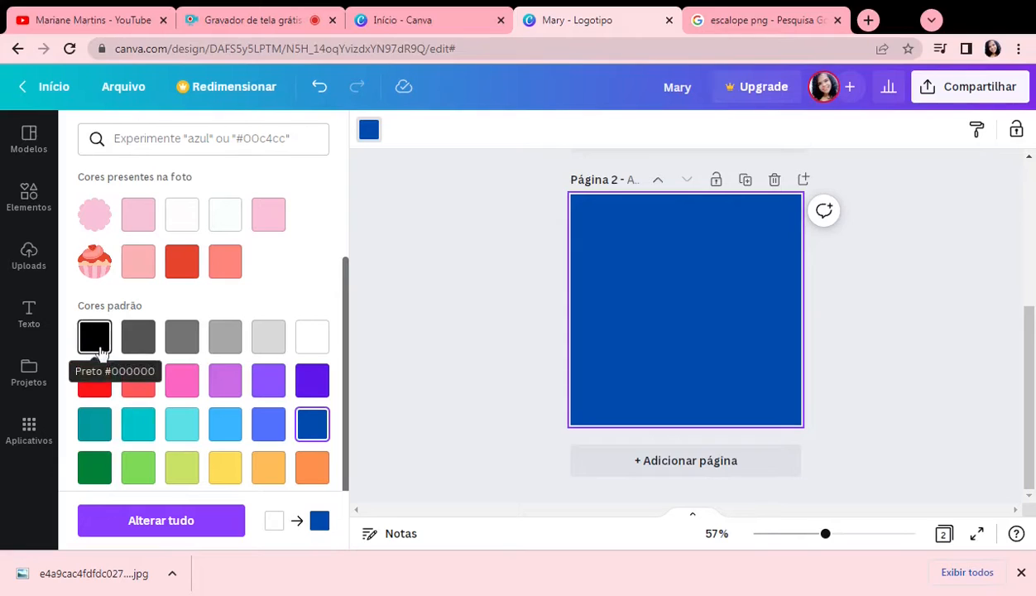
pyautogui.click(96, 383)
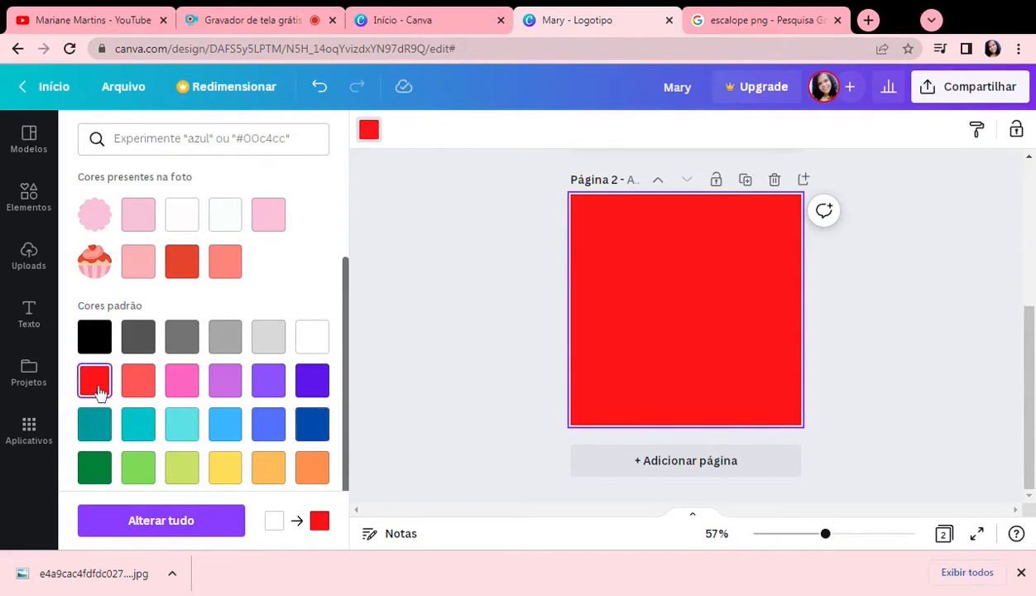
pyautogui.click(105, 346)
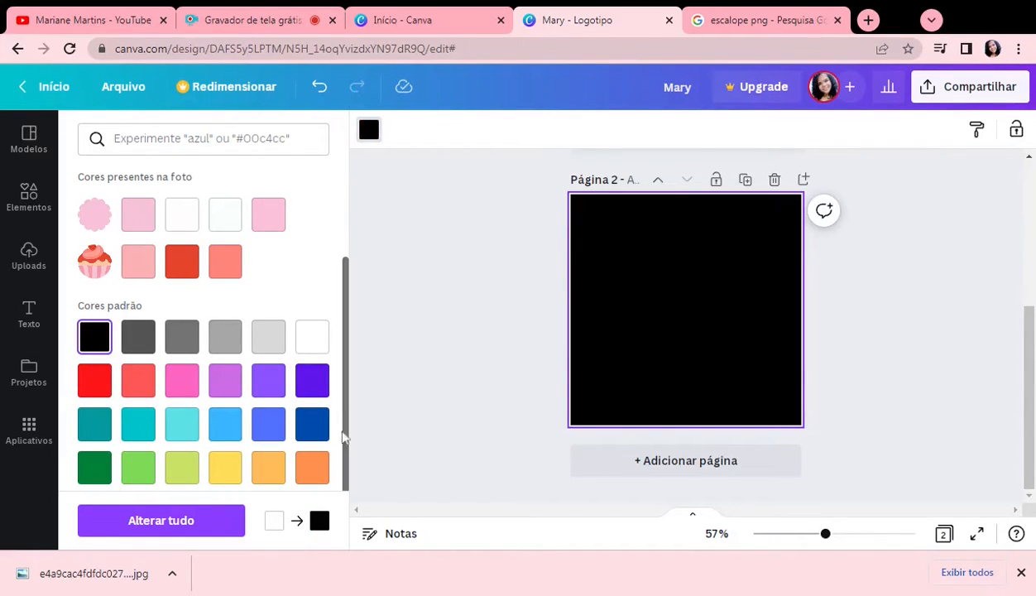
# Step: Set the second page's background to white
pyautogui.click(351, 247)
pyautogui.scroll(2, 241, 281)
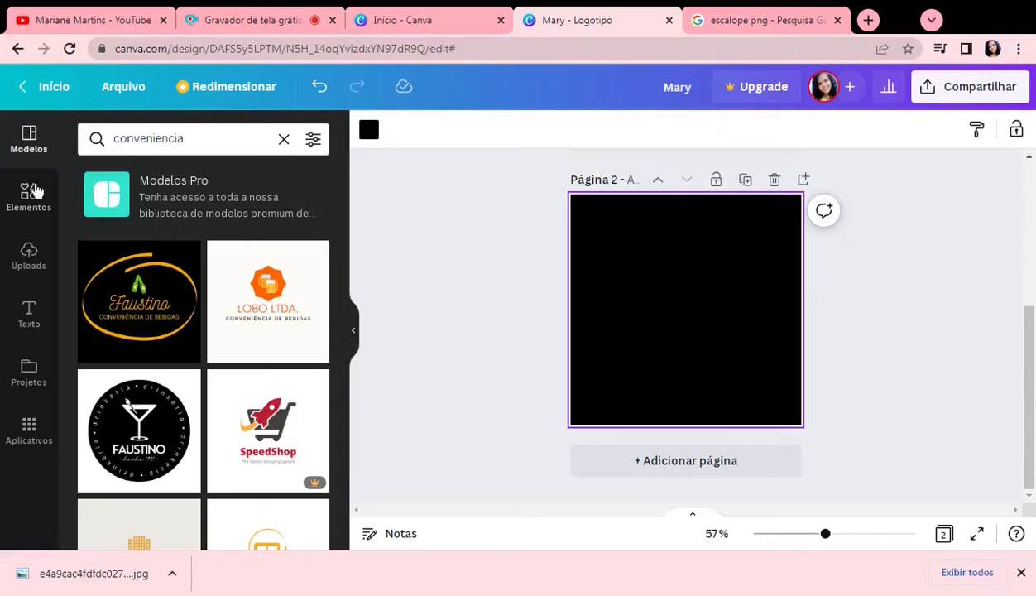
pyautogui.click(29, 197)
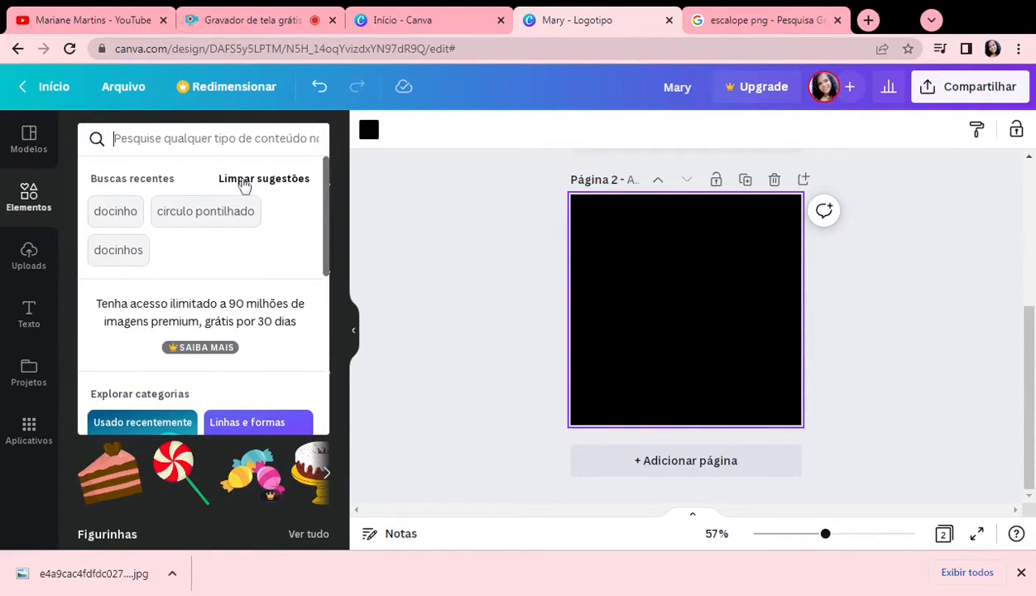
pyautogui.click(624, 339)
pyautogui.click(369, 129)
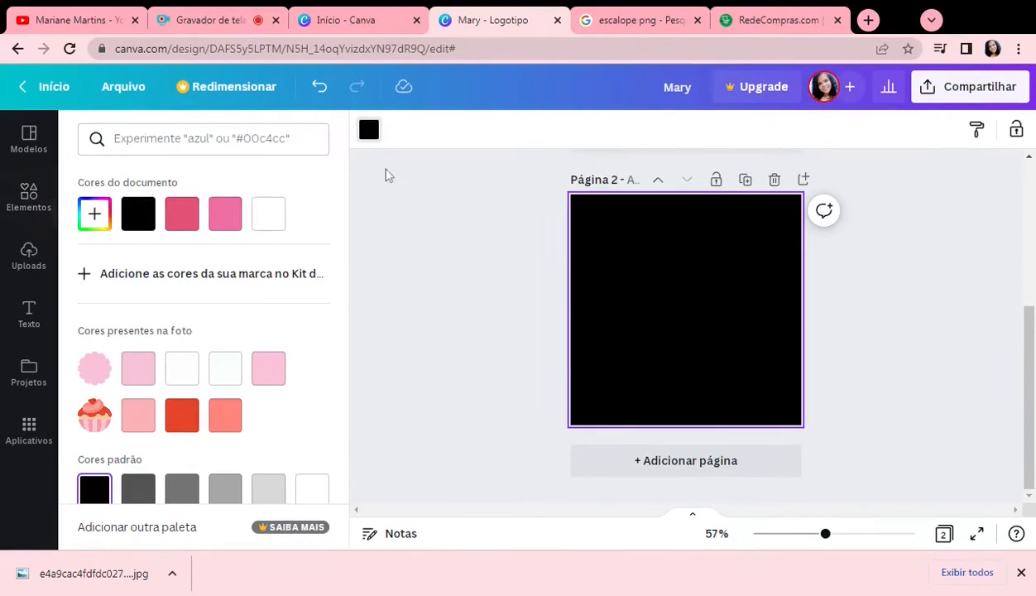
pyautogui.click(268, 212)
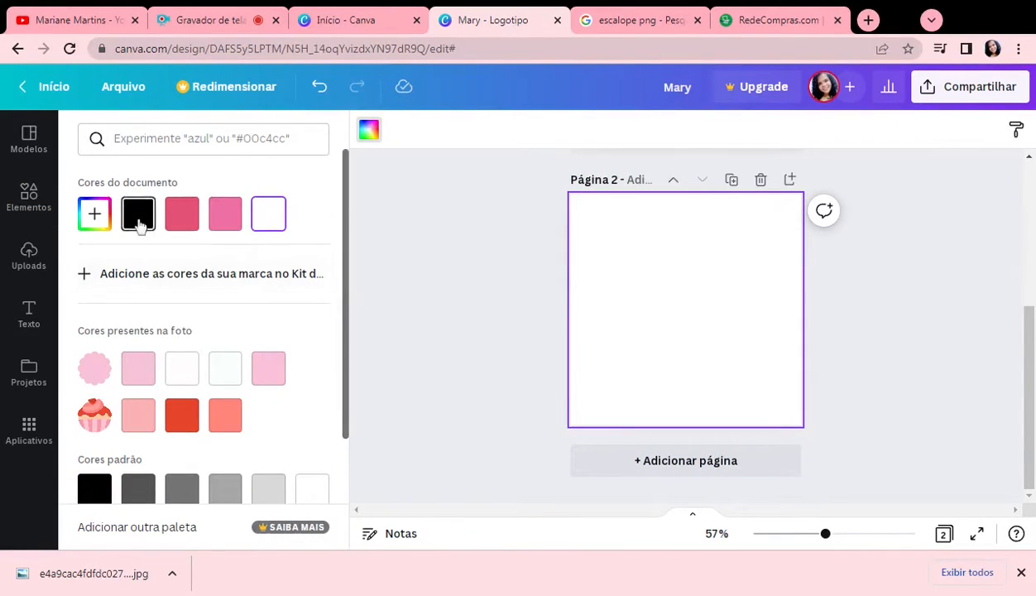
# Step: Search the elements for "carrinhos" and show all matching graphics
pyautogui.click(23, 204)
pyautogui.click(144, 152)
pyautogui.write('carrinho')
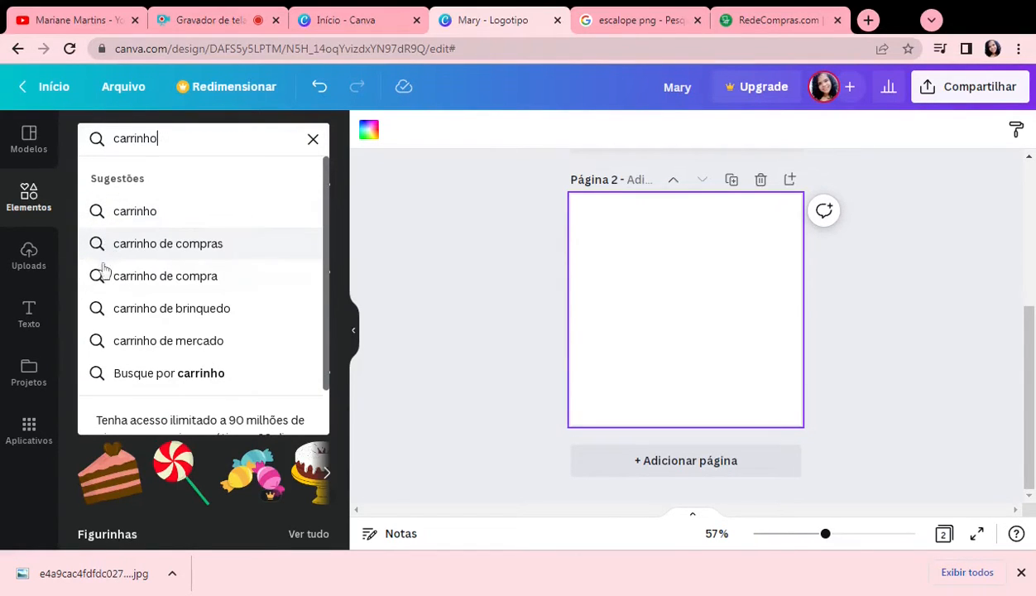
pyautogui.write('s')
pyautogui.press('Return')
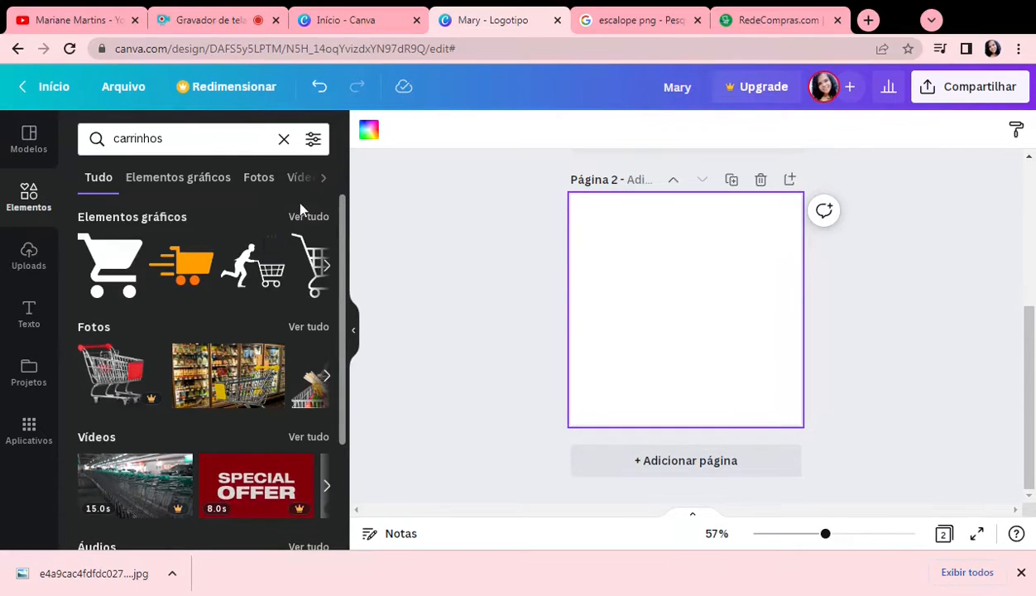
pyautogui.click(308, 217)
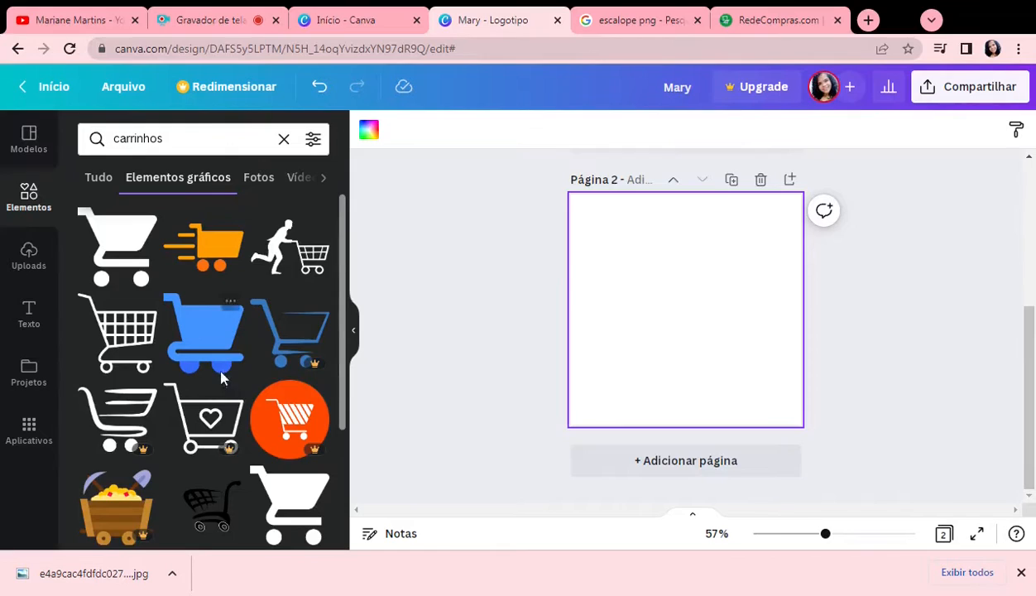
# Step: Add the outlined grid-basket shopping cart to the second page, shrink it and centre it in the page's upper part
pyautogui.scroll(-1, 217, 368)
pyautogui.scroll(-4, 273, 376)
pyautogui.scroll(-4, 258, 378)
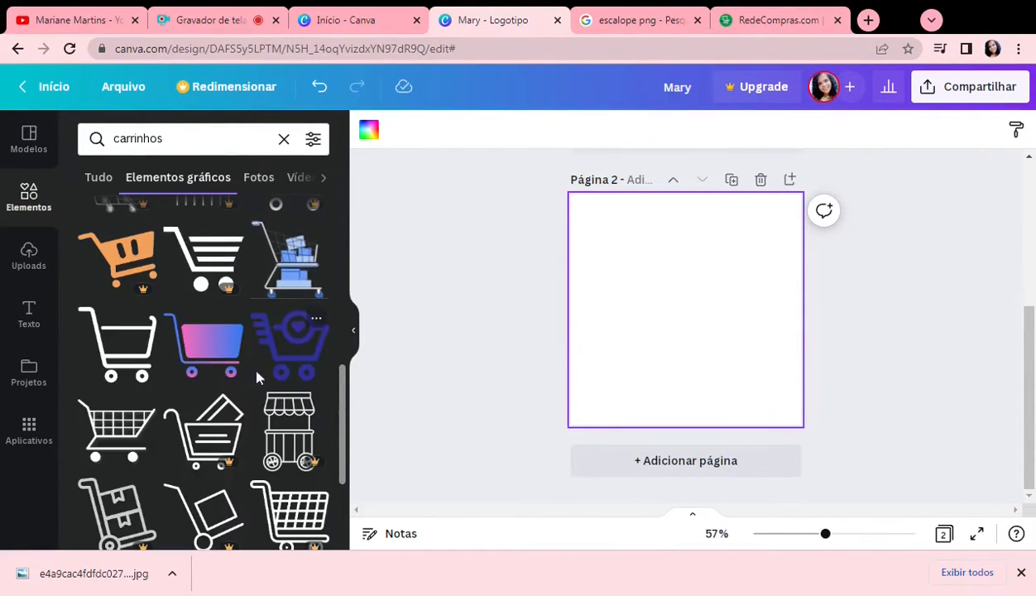
pyautogui.scroll(-2, 258, 378)
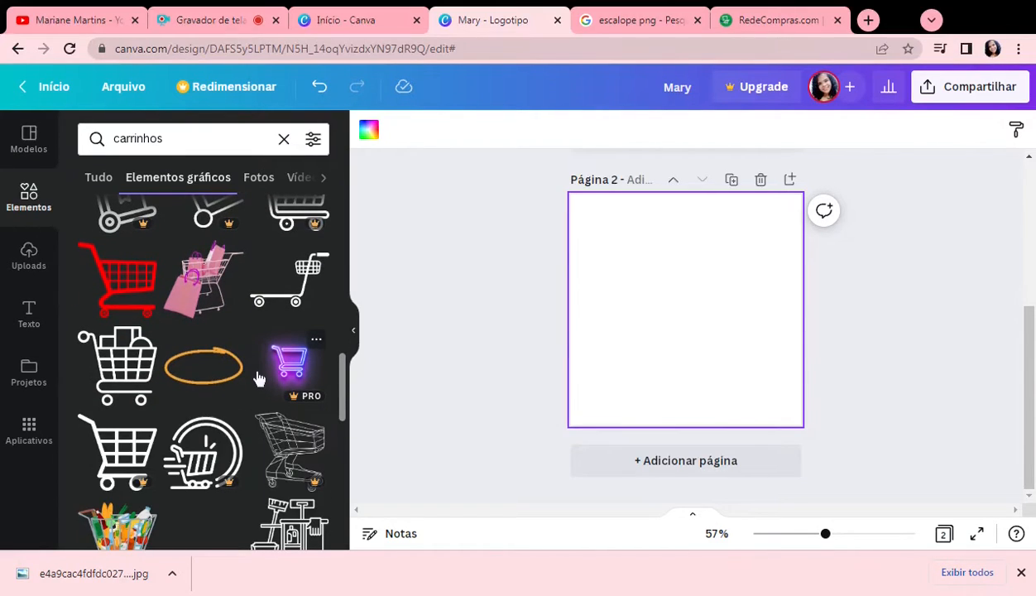
pyautogui.scroll(-2, 258, 378)
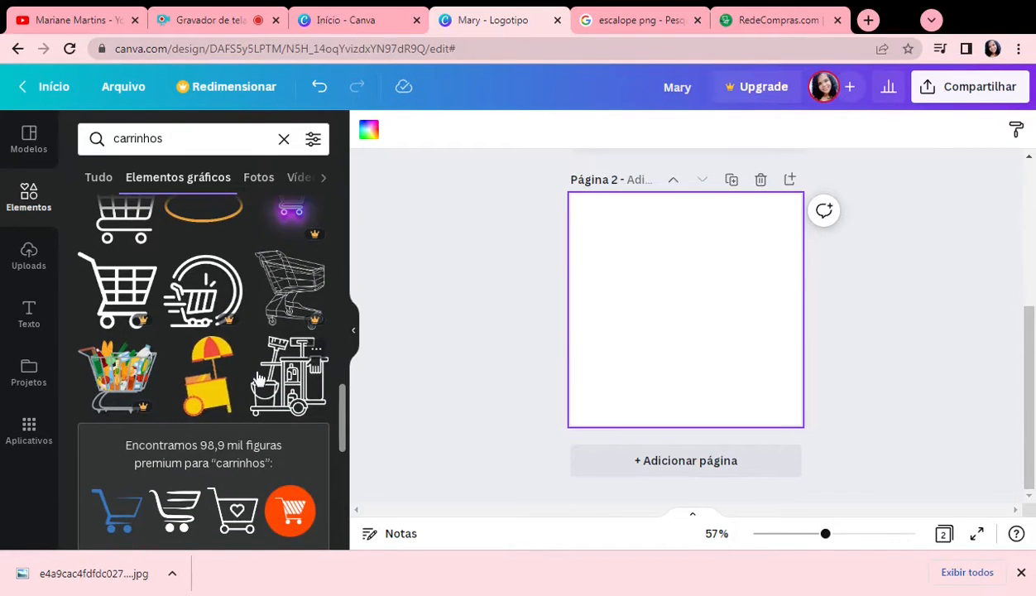
pyautogui.scroll(5, 255, 378)
pyautogui.scroll(4, 255, 378)
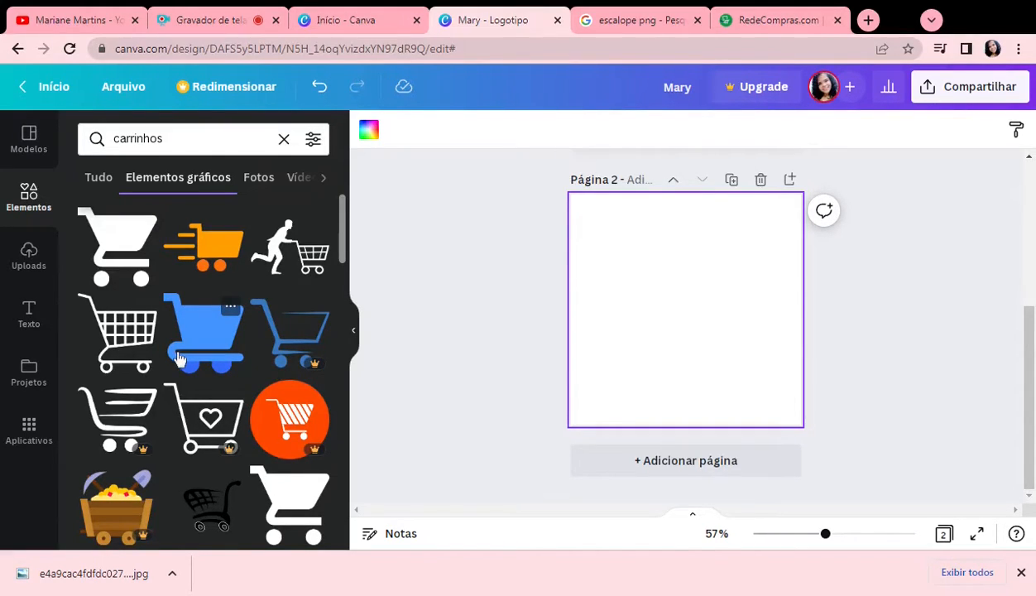
pyautogui.click(121, 318)
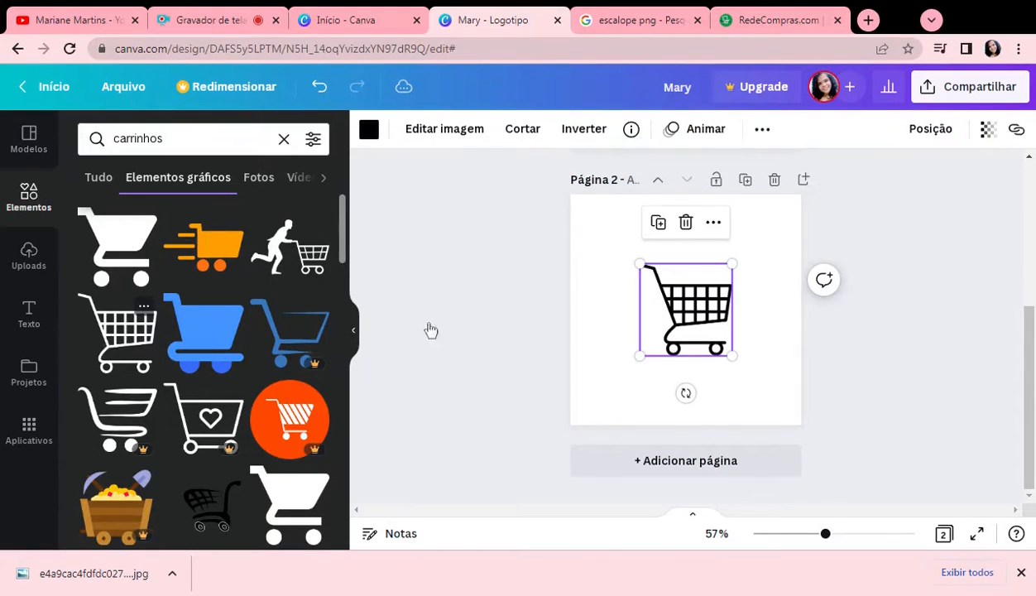
pyautogui.moveTo(726, 351); pyautogui.dragTo(699, 267)
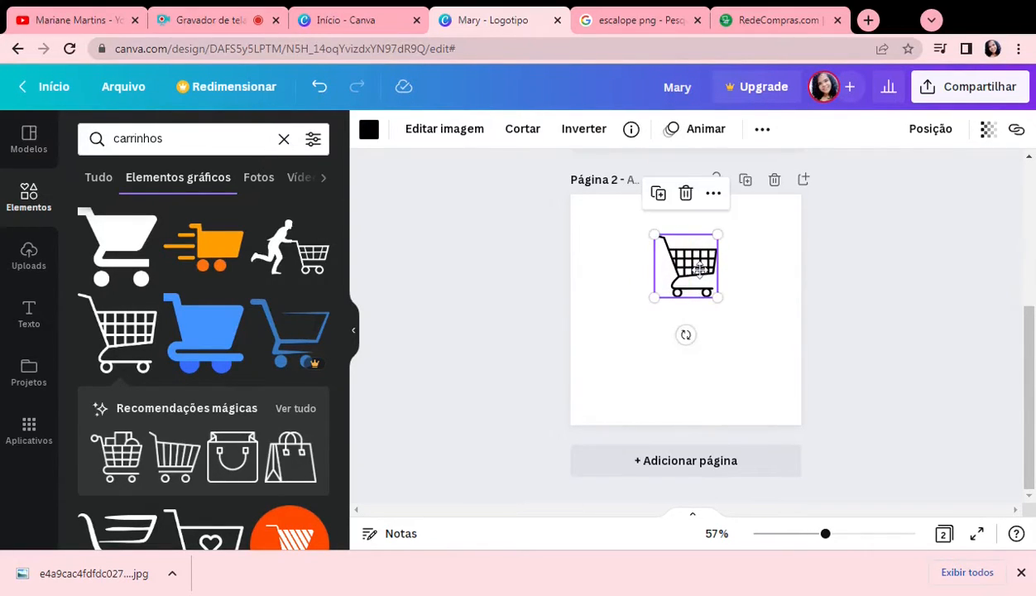
pyautogui.click(857, 346)
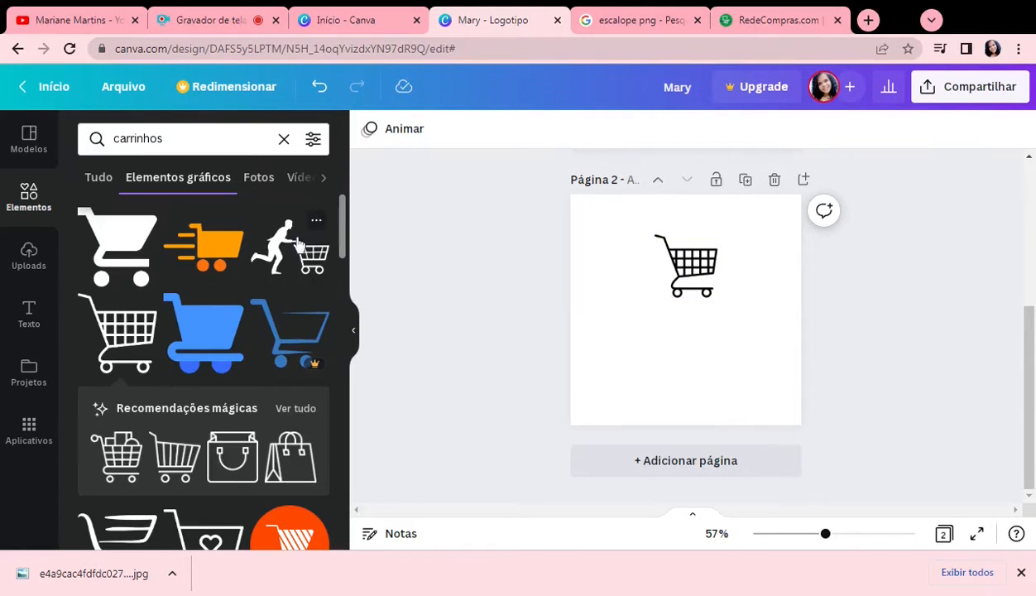
# Step: Look through more of the "carrinhos" graphics for an alternative to the placed shopping cart
pyautogui.scroll(-3, 298, 335)
pyautogui.scroll(-6, 297, 331)
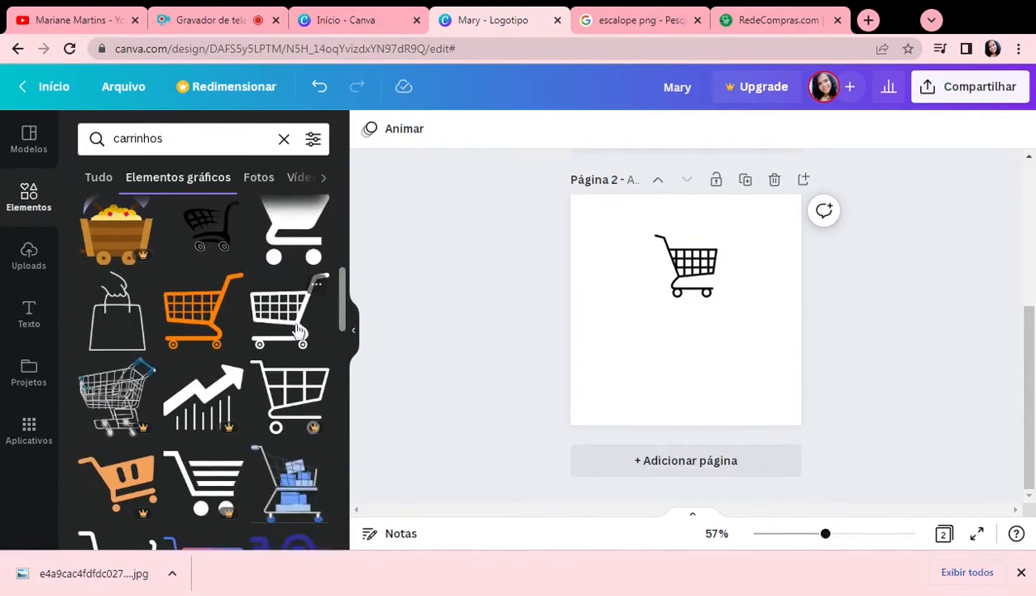
pyautogui.scroll(-8, 298, 331)
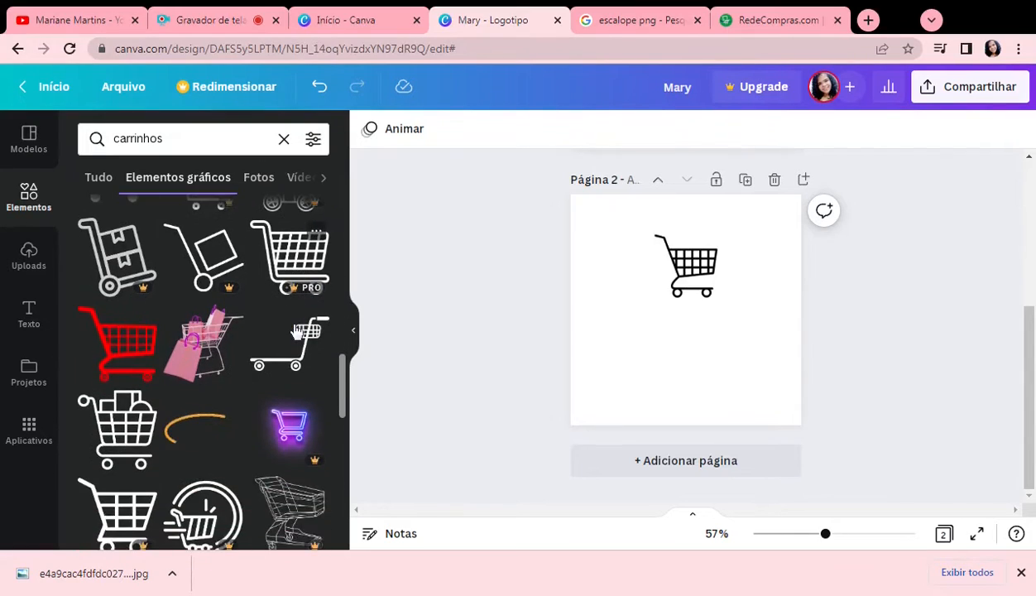
pyautogui.scroll(-2, 297, 331)
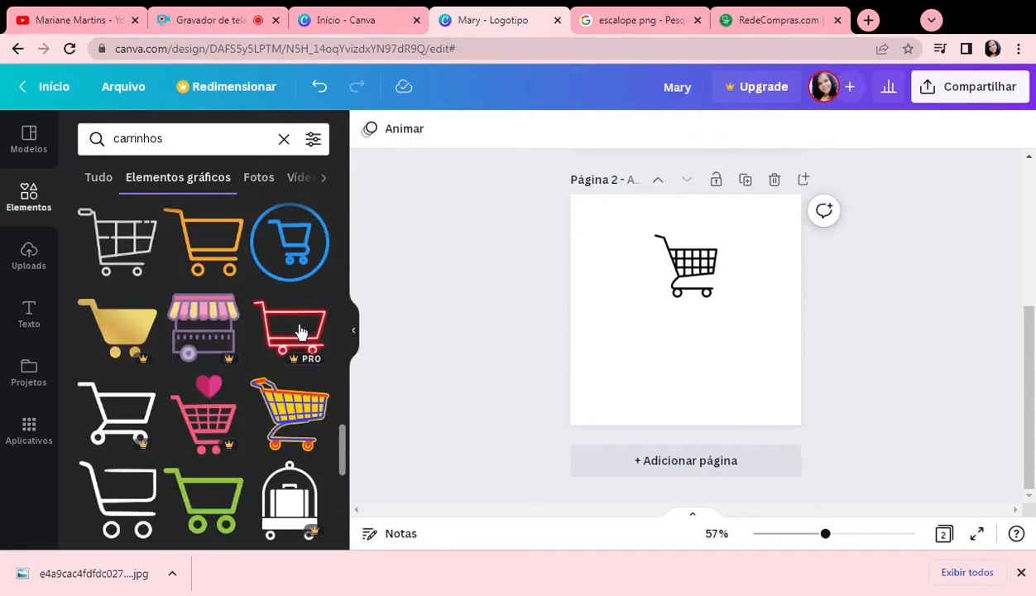
pyautogui.click(683, 263)
pyautogui.scroll(-3, 189, 451)
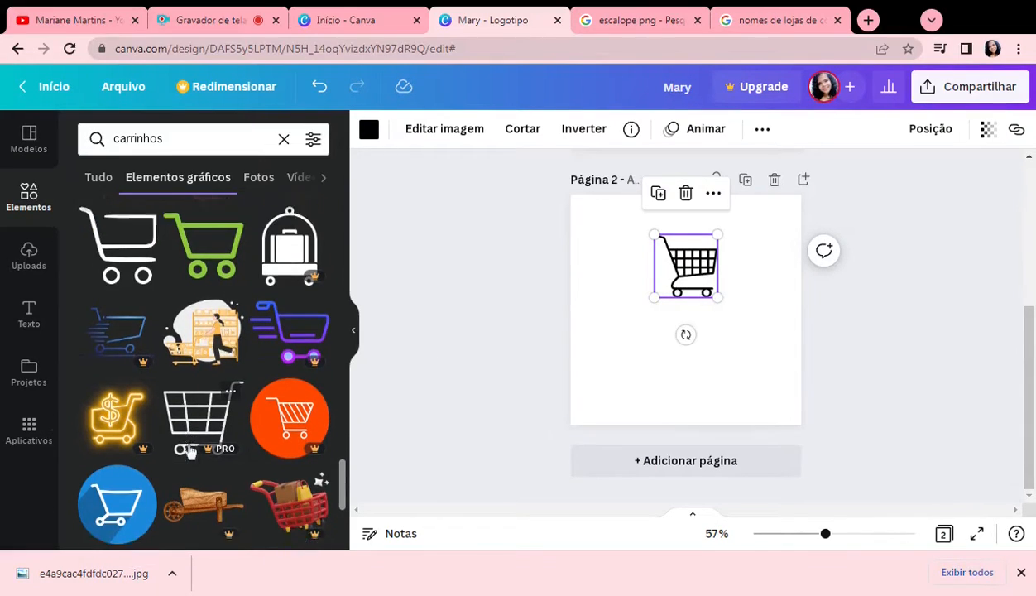
pyautogui.scroll(-3, 188, 451)
pyautogui.scroll(-1, 190, 451)
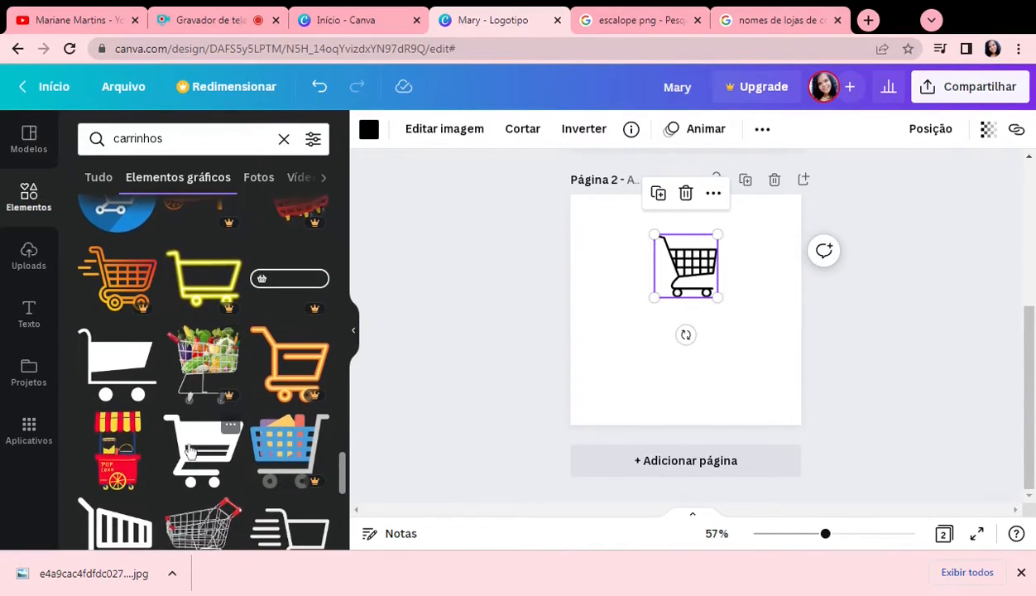
pyautogui.scroll(-2, 189, 451)
pyautogui.scroll(-2, 190, 450)
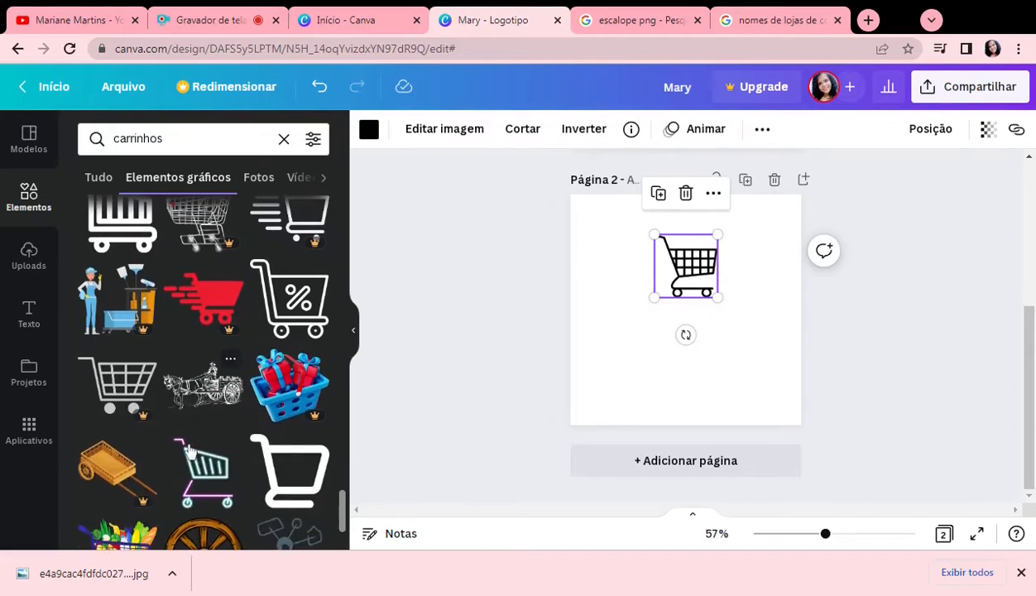
pyautogui.scroll(-4, 190, 451)
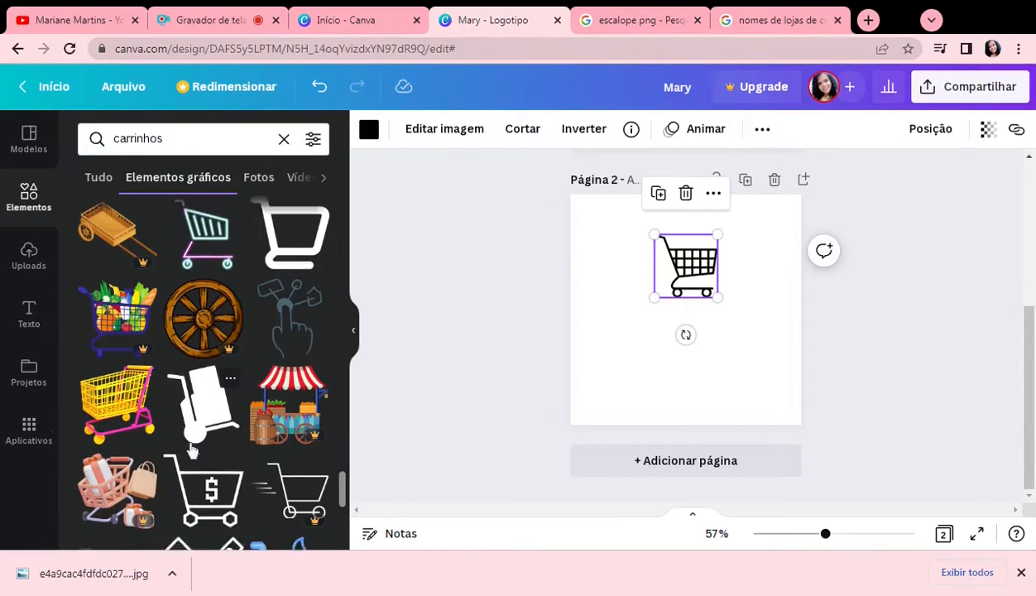
pyautogui.scroll(-4, 190, 451)
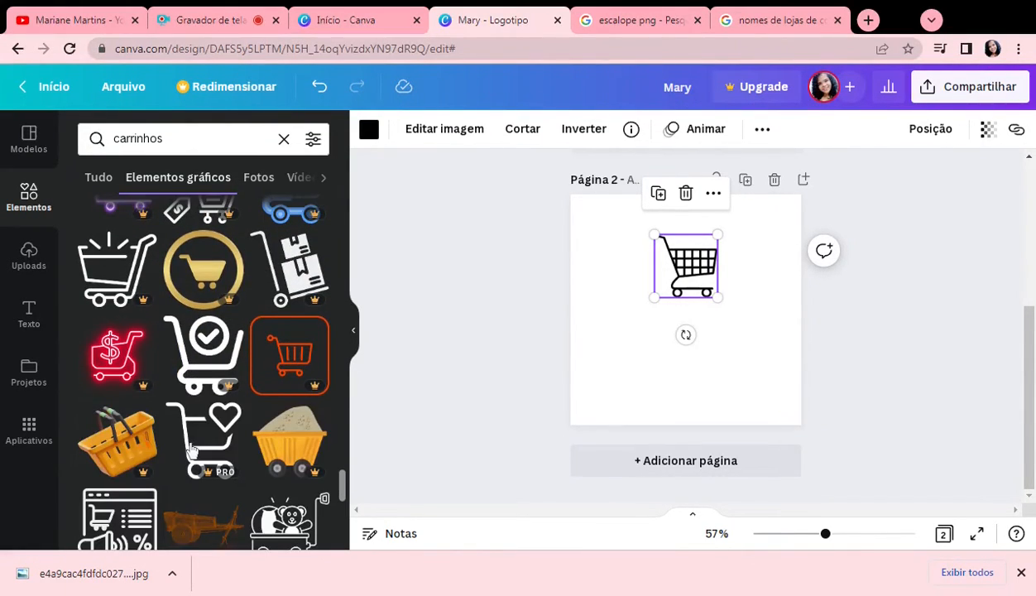
pyautogui.scroll(-1, 191, 451)
pyautogui.scroll(-5, 190, 450)
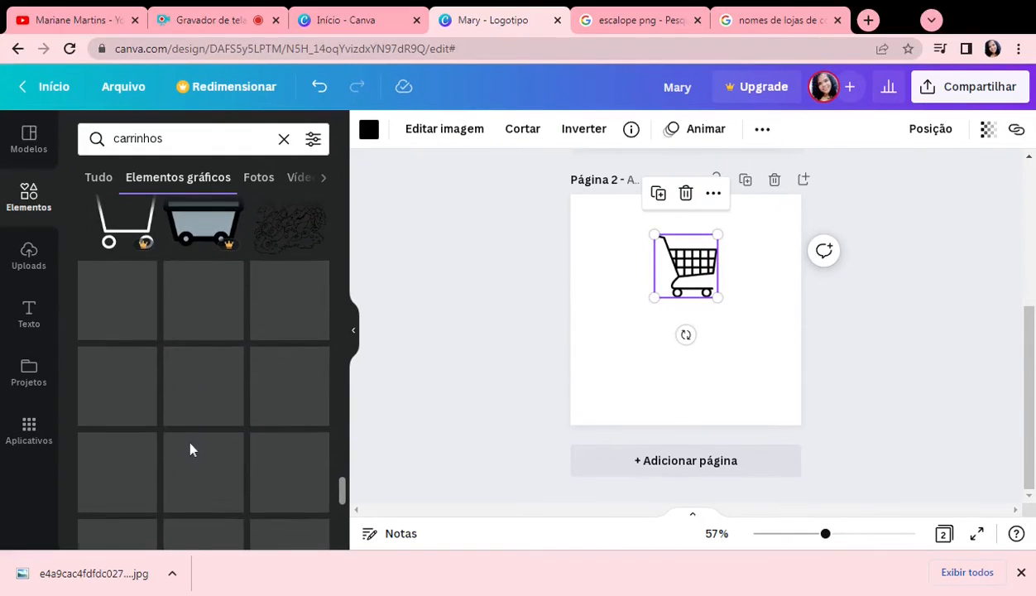
pyautogui.scroll(-4, 190, 451)
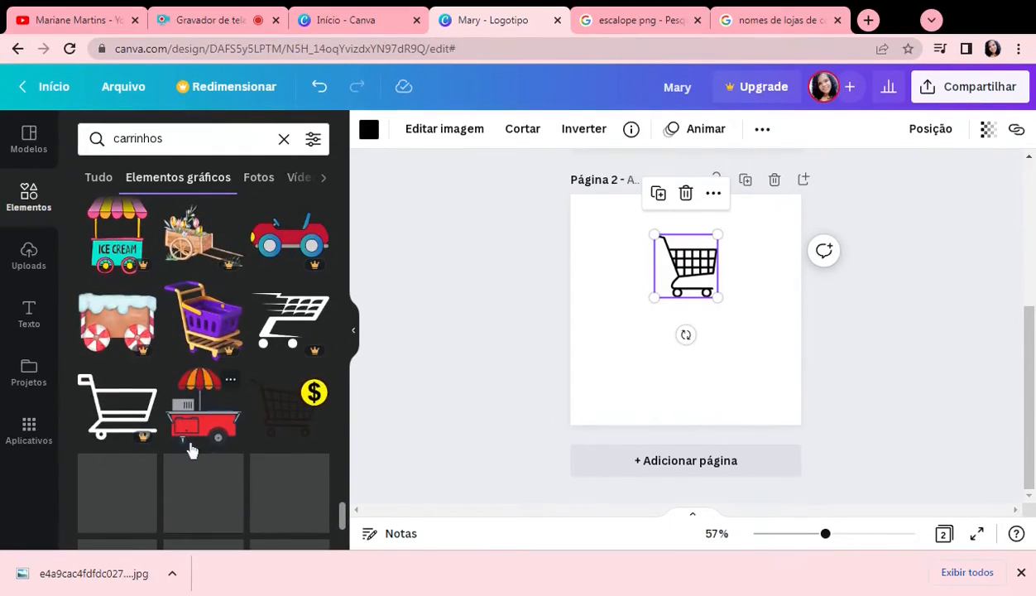
pyautogui.scroll(-6, 191, 451)
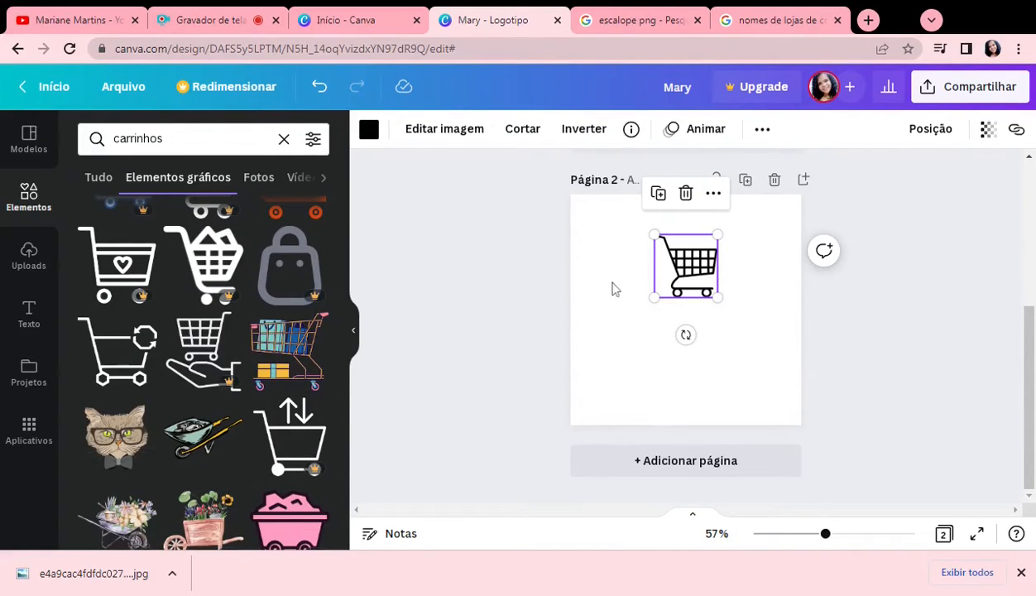
# Step: Move the shopping cart slightly higher on the second page and make it a little smaller
pyautogui.moveTo(716, 296); pyautogui.dragTo(722, 301)
pyautogui.moveTo(697, 263); pyautogui.dragTo(701, 257)
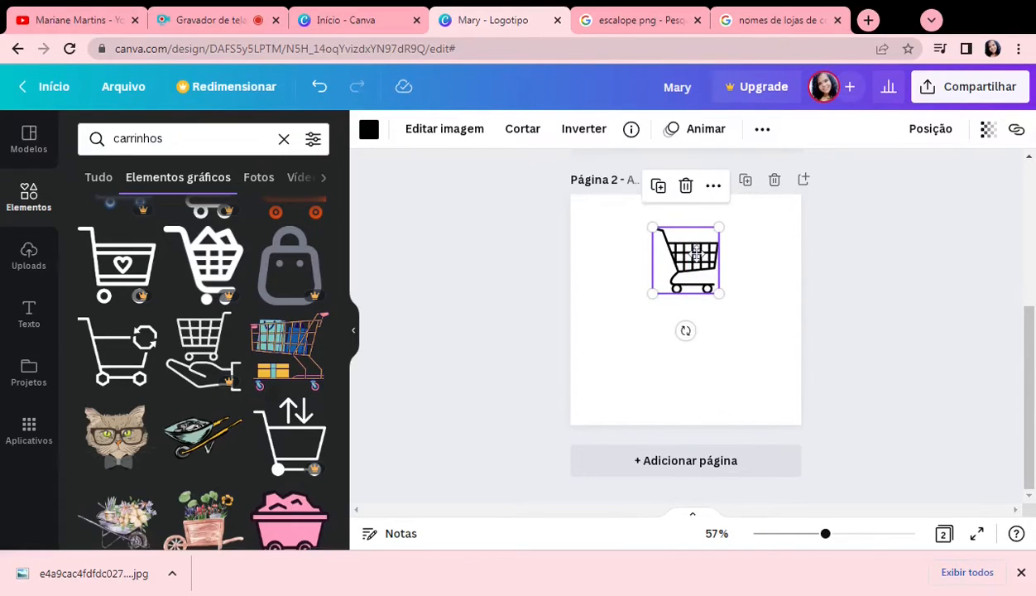
pyautogui.moveTo(718, 292); pyautogui.dragTo(709, 285)
pyautogui.click(759, 281)
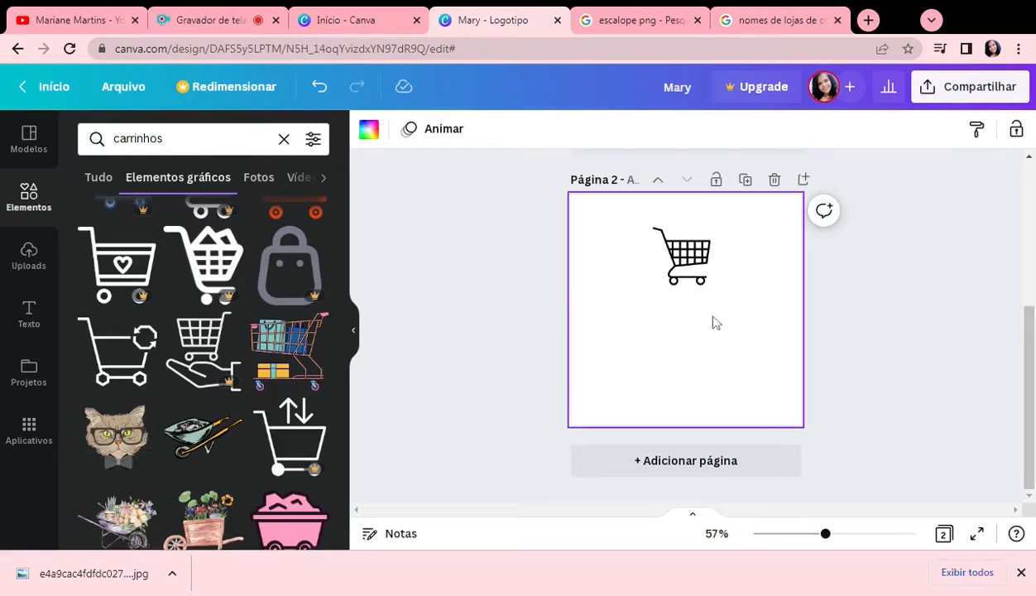
# Step: Add a heading reading "Compre & Pague" below the shopping cart
pyautogui.click(24, 319)
pyautogui.click(95, 273)
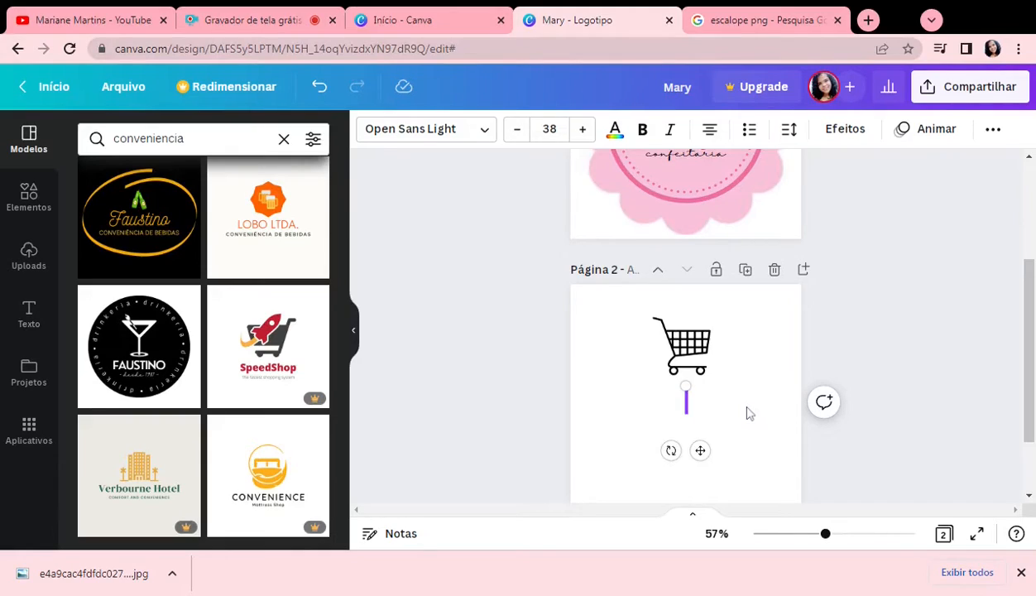
pyautogui.write('Compre')
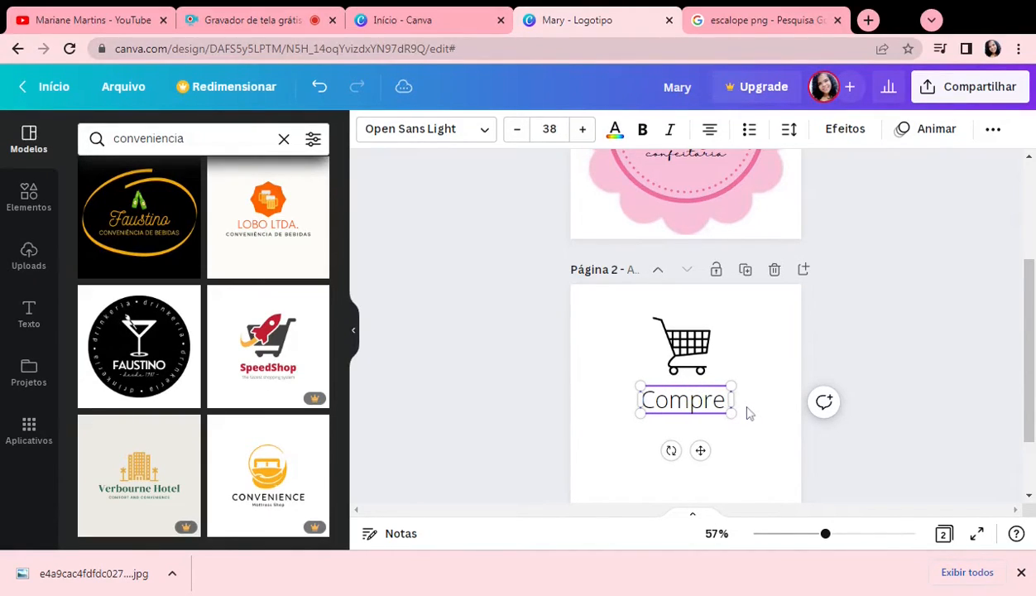
pyautogui.write(' &')
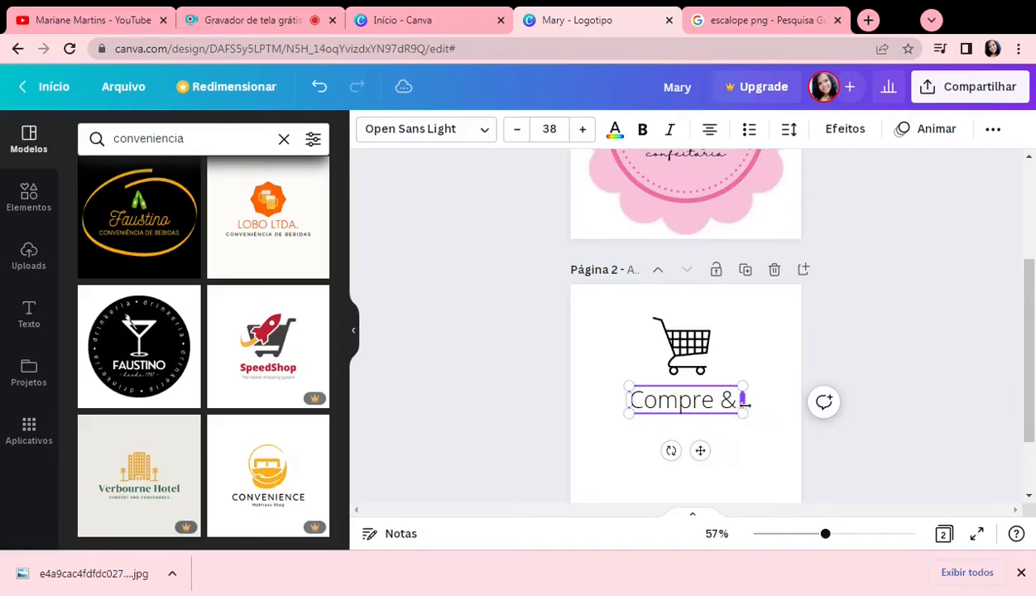
pyautogui.write(' Pague')
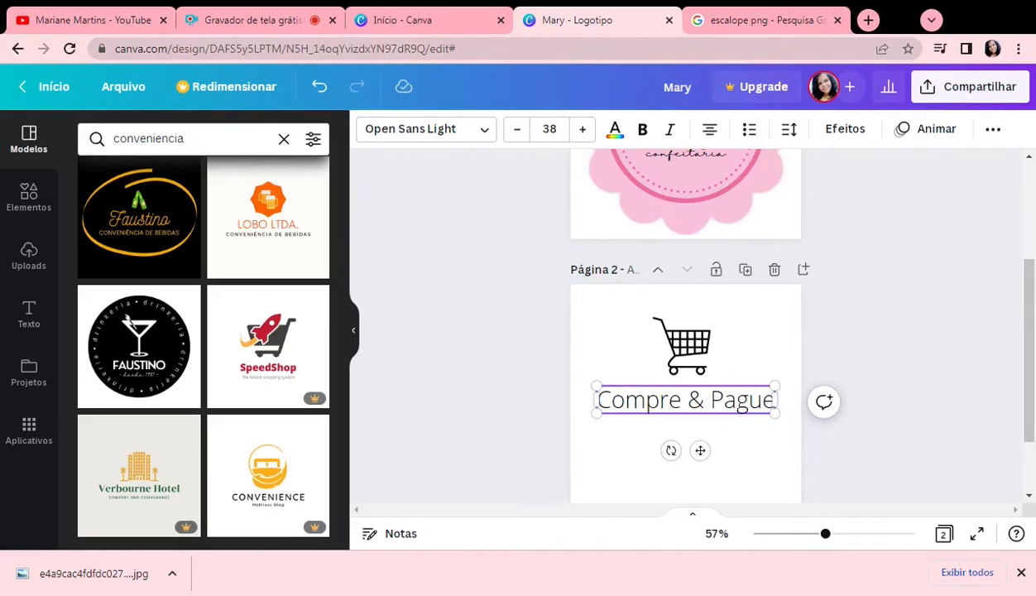
pyautogui.press('Return')
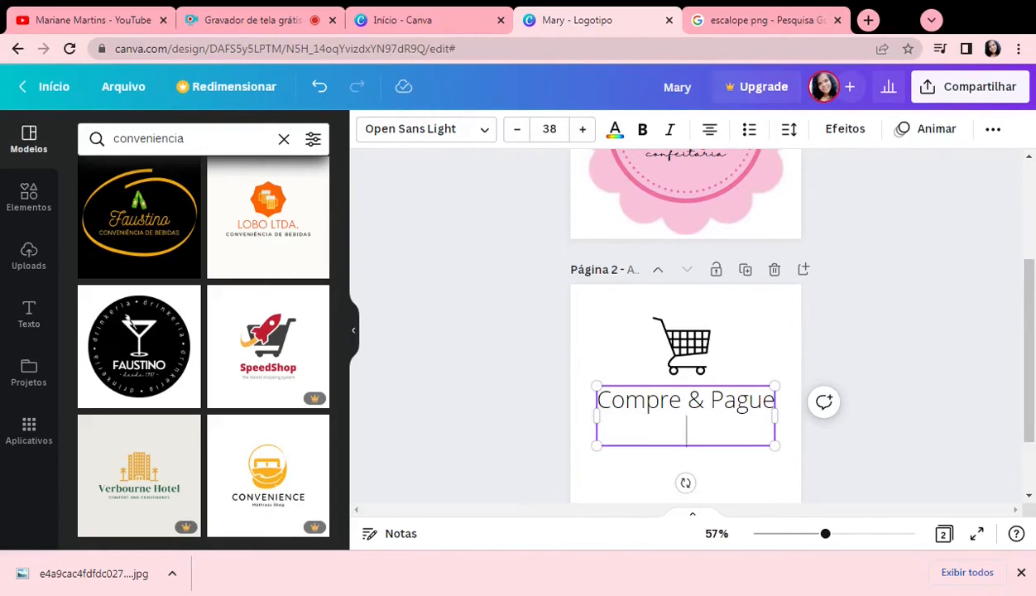
pyautogui.press('BackSpace')
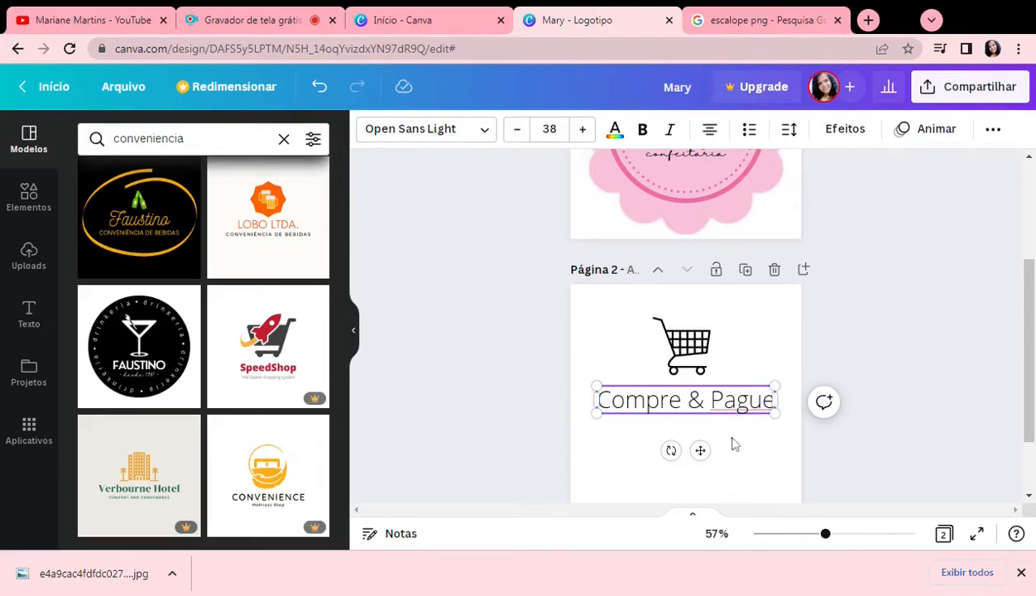
# Step: Set the font of the "Compre & Pague" heading to Anton
pyautogui.hotkey('shift', 'Left')
pyautogui.hotkey('shift', 'Left')
pyautogui.hotkey('shift', 'Left')
pyautogui.hotkey('shift', 'Left')
pyautogui.hotkey('shift', 'Left')
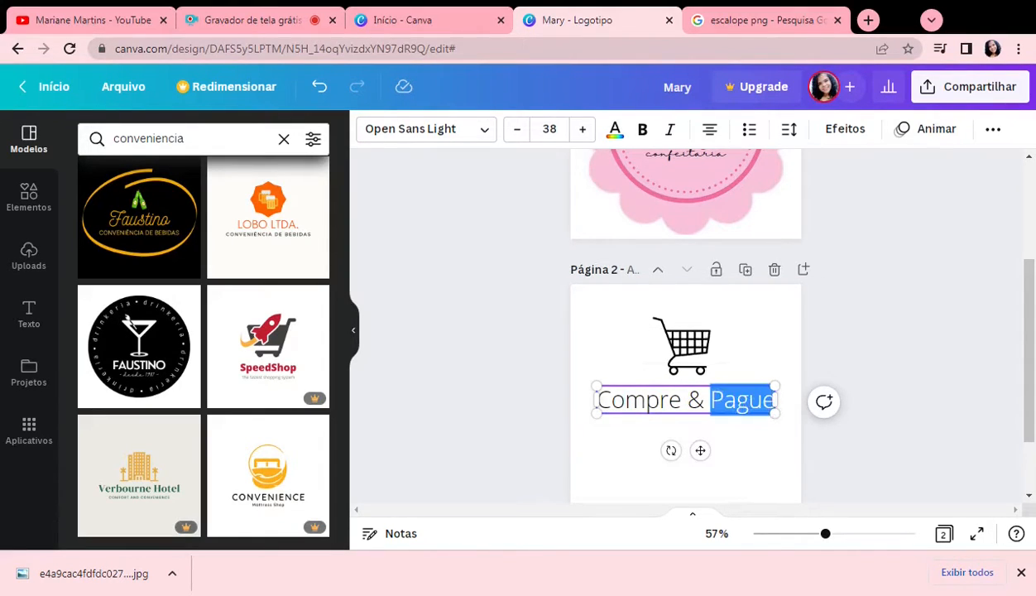
pyautogui.click(402, 131)
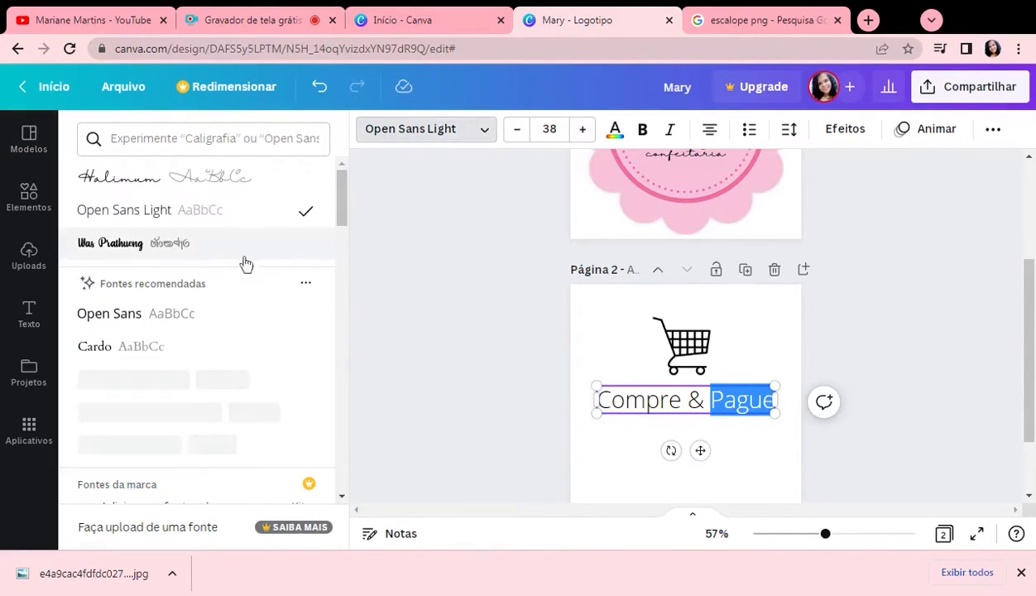
pyautogui.scroll(-5, 215, 329)
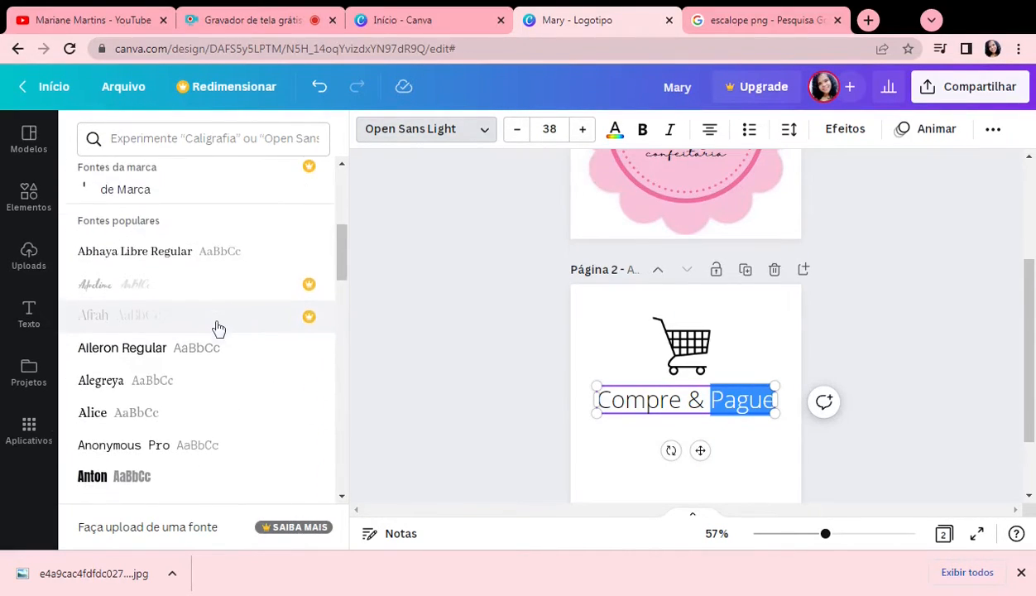
pyautogui.click(216, 327)
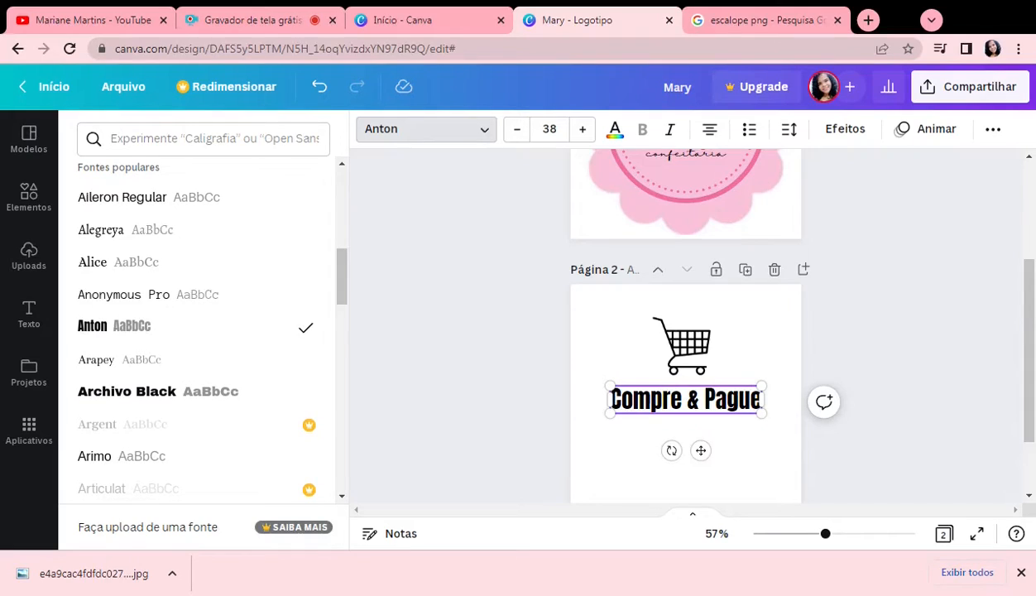
pyautogui.moveTo(762, 399); pyautogui.dragTo(633, 400)
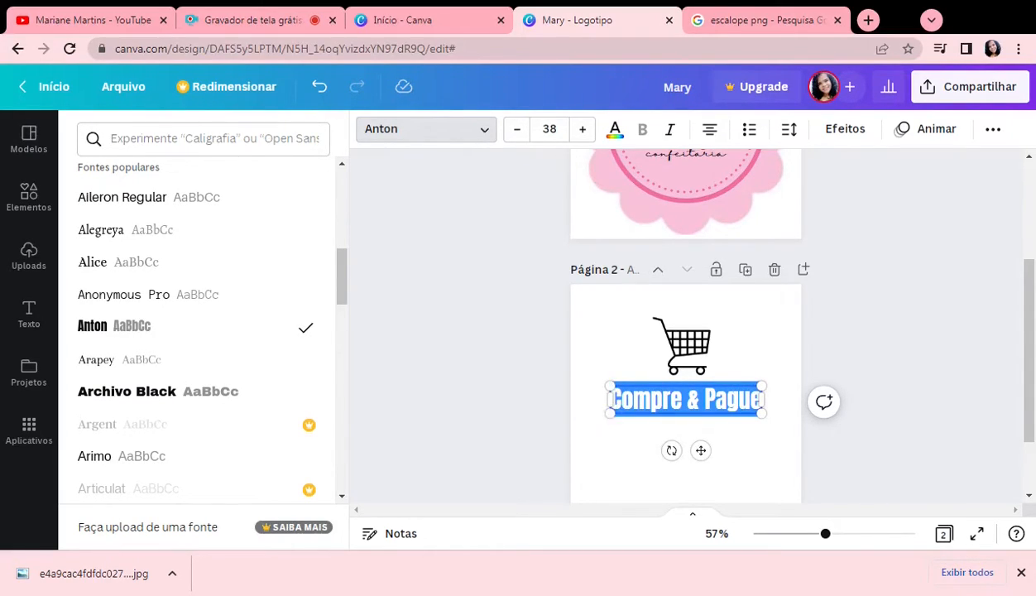
pyautogui.click(616, 132)
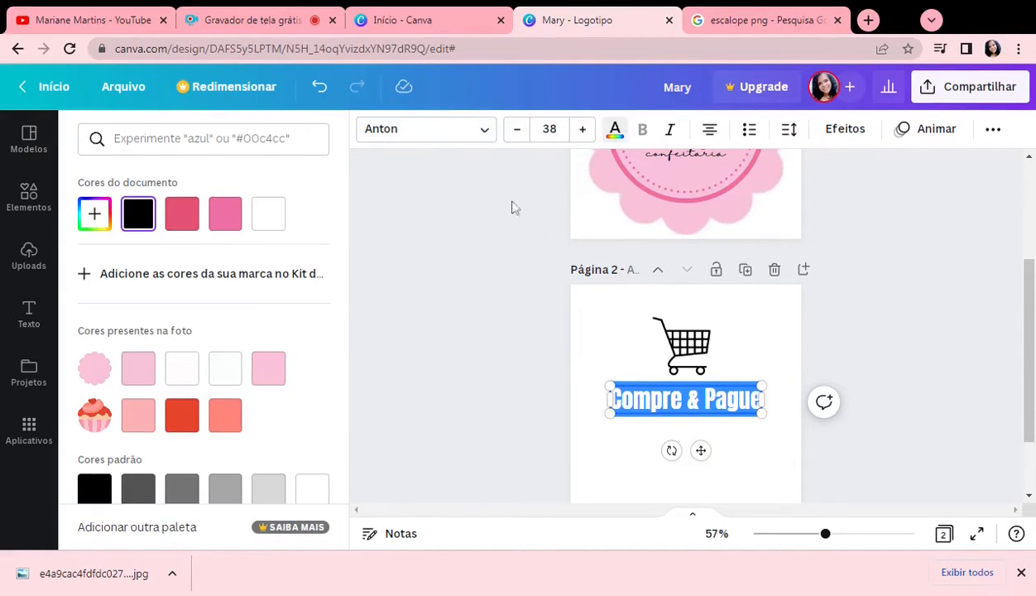
pyautogui.scroll(-3, 183, 432)
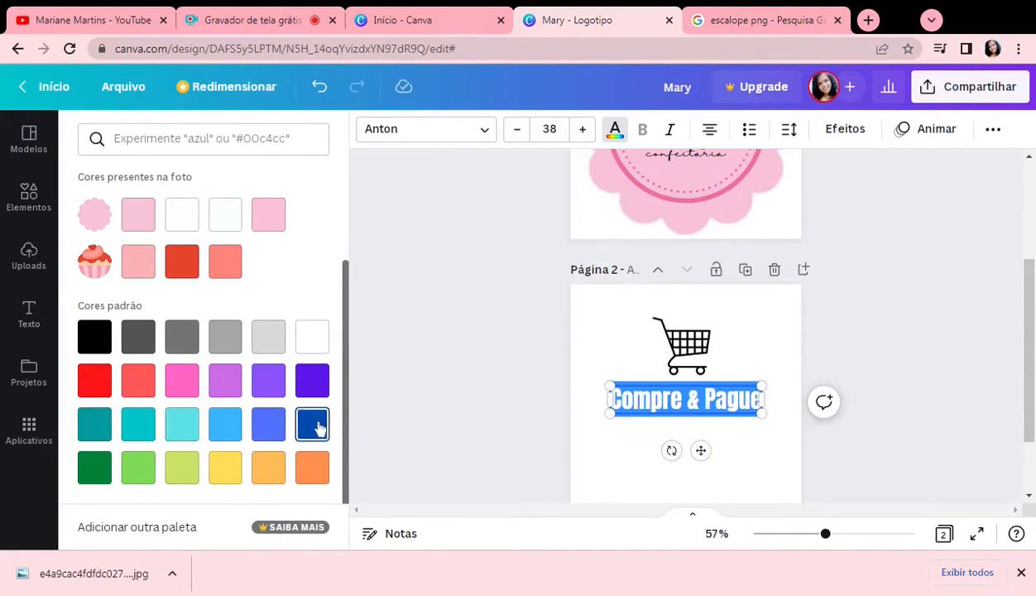
# Step: Set the second page's background colour to dark blue after trying yellow
pyautogui.click(589, 342)
pyautogui.click(603, 336)
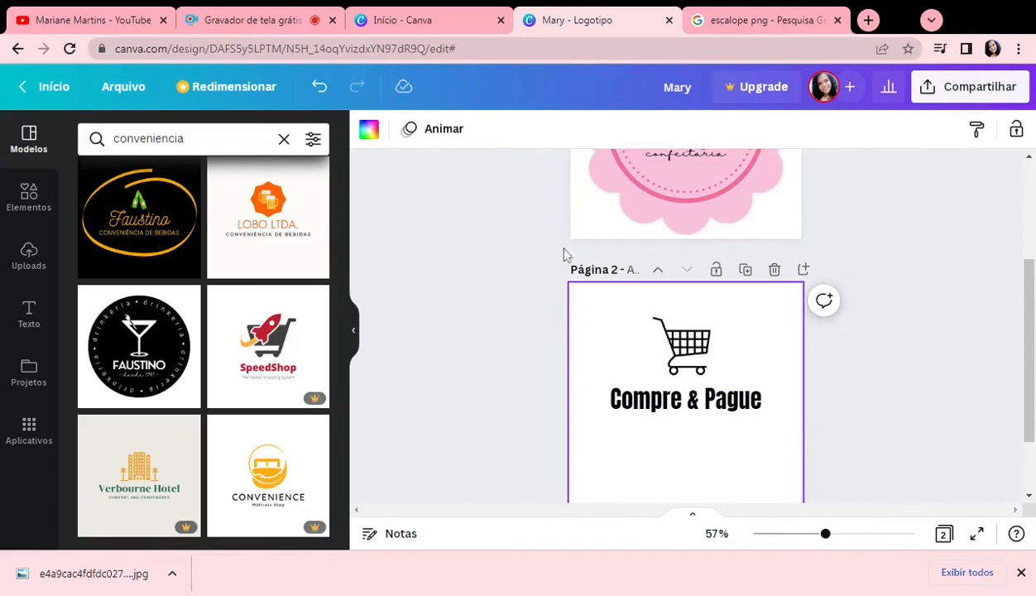
pyautogui.click(31, 195)
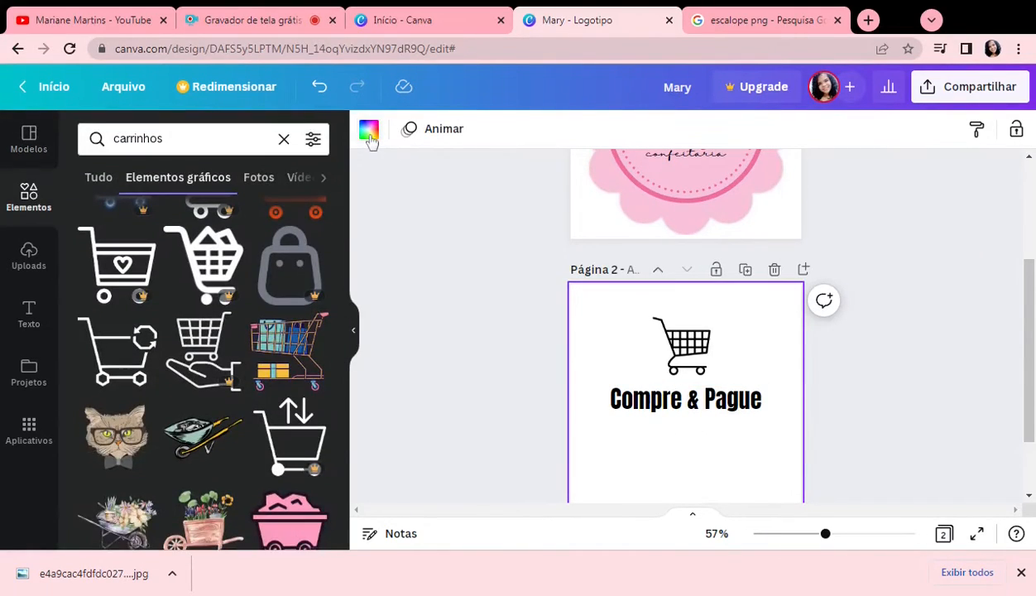
pyautogui.click(368, 129)
pyautogui.scroll(-2, 192, 411)
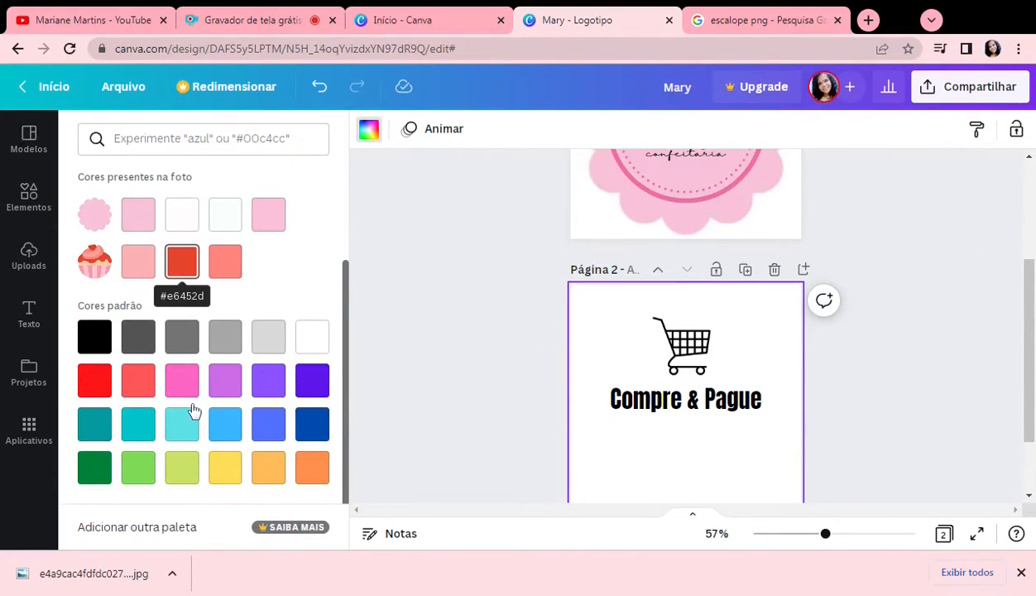
pyautogui.click(235, 470)
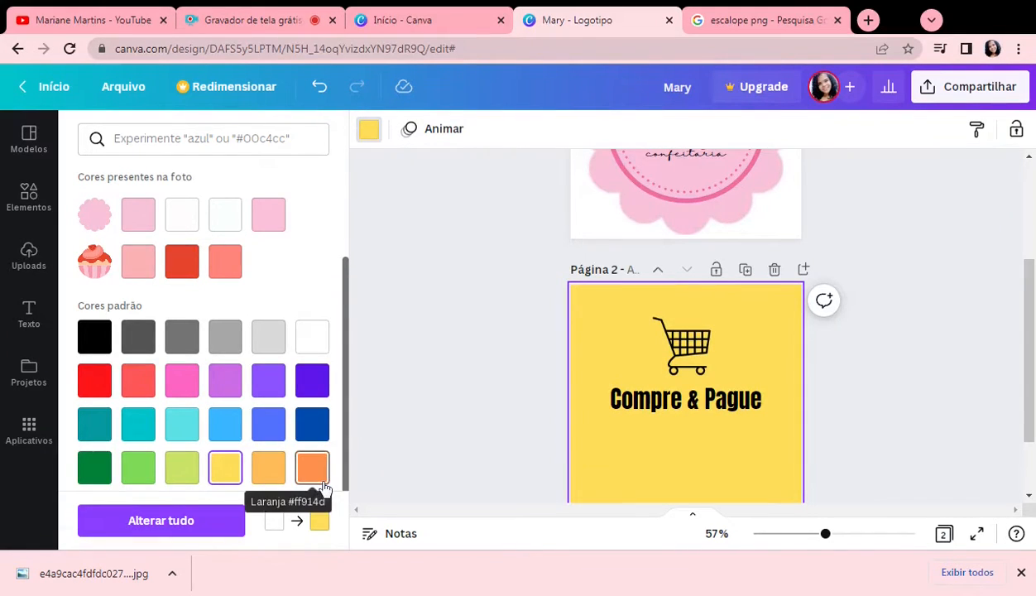
pyautogui.click(311, 424)
# Step: Colour the whole "Compre & Pague" heading yellow using the standard colours
pyautogui.click(711, 401)
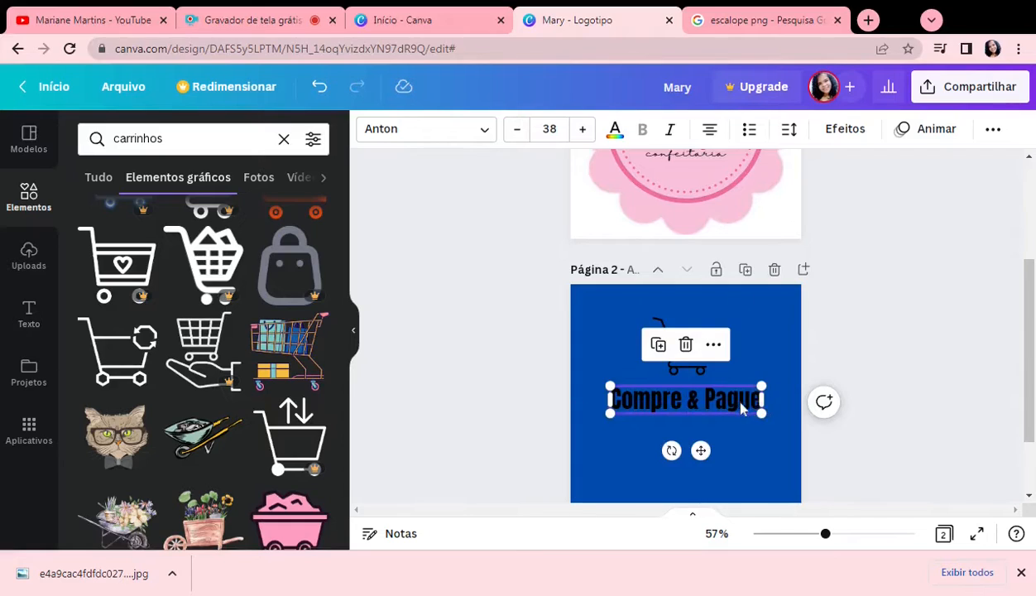
pyautogui.doubleClick(743, 398)
pyautogui.tripleClick(610, 399)
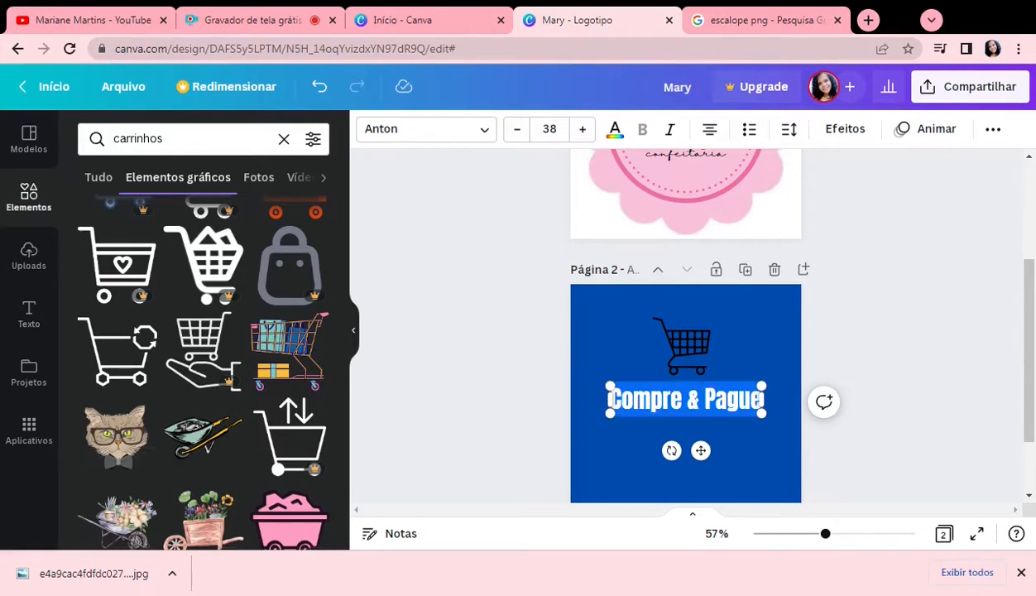
pyautogui.click(614, 129)
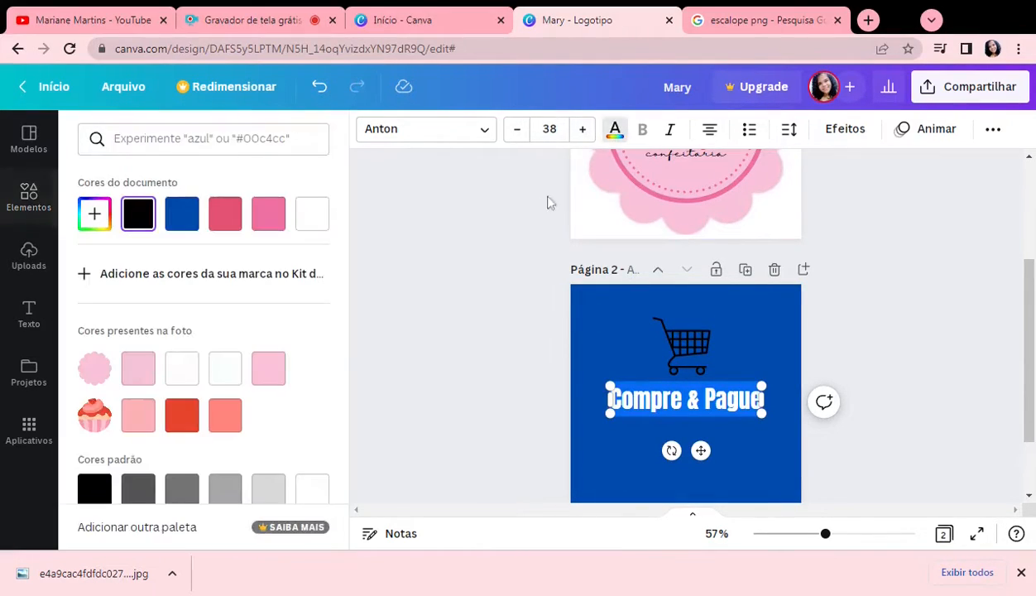
pyautogui.scroll(-2, 190, 365)
pyautogui.click(231, 464)
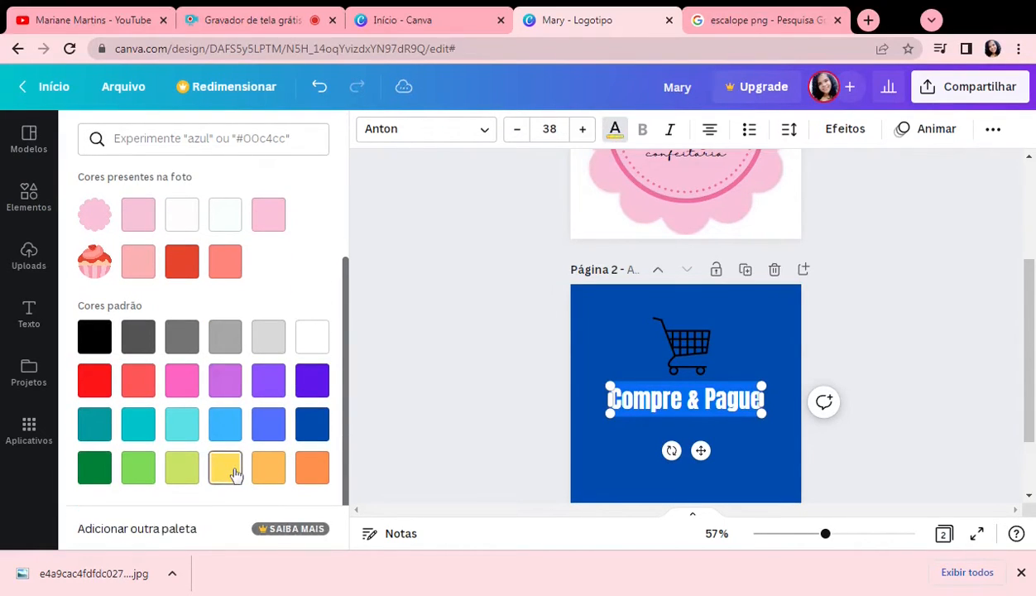
# Step: Move the shopping cart slightly down toward the heading and recolour it in the heading's yellow
pyautogui.click(703, 348)
pyautogui.moveTo(699, 345); pyautogui.dragTo(690, 352)
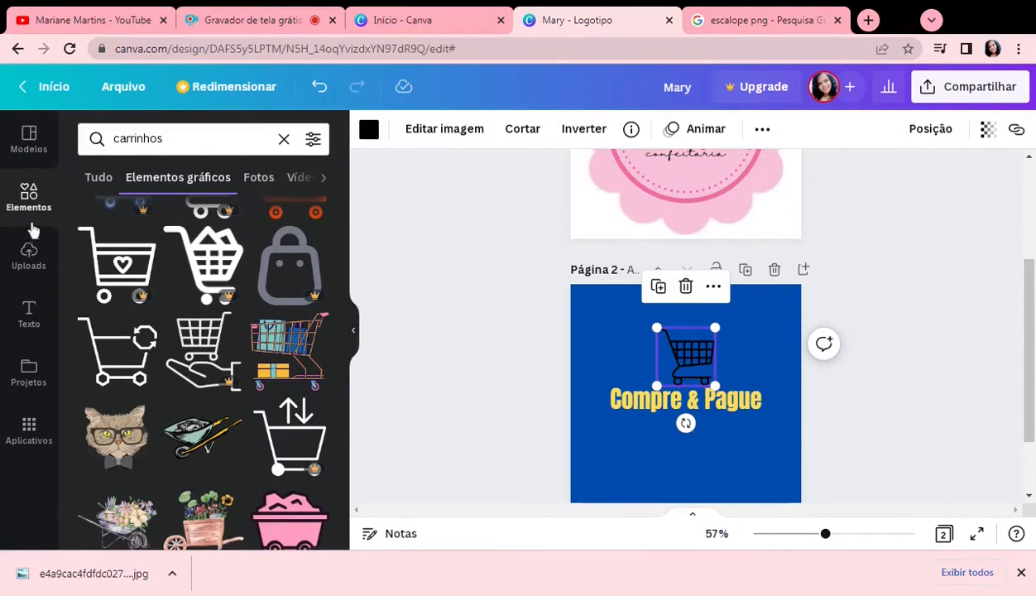
pyautogui.click(370, 131)
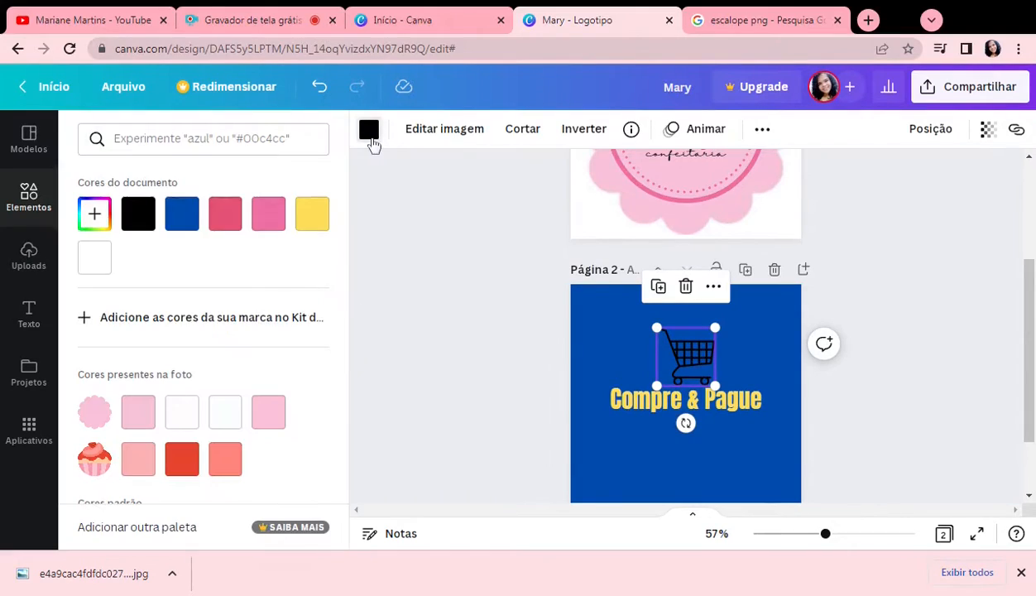
pyautogui.click(315, 219)
pyautogui.click(589, 410)
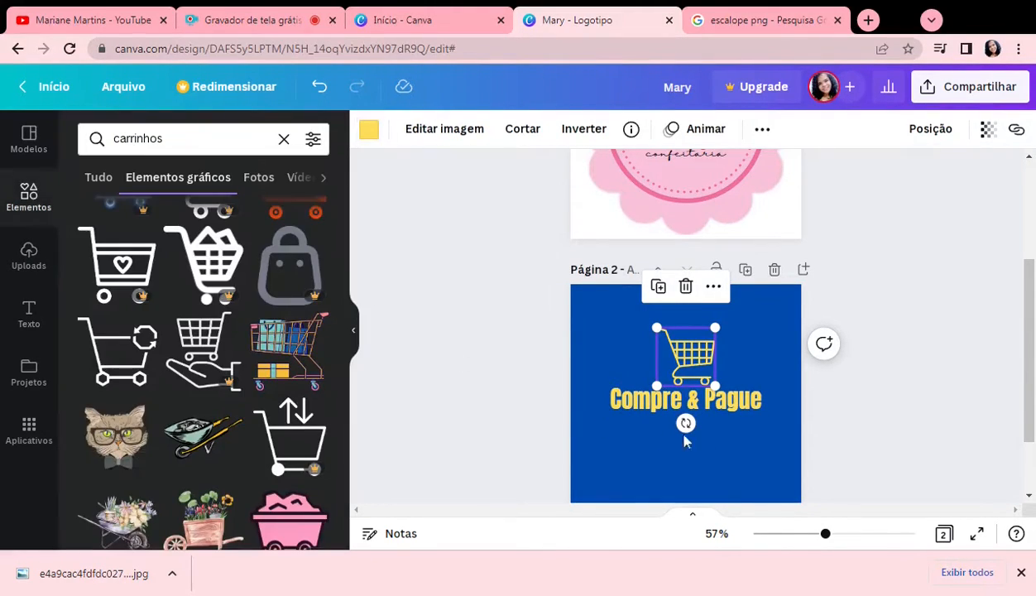
# Step: Add a small body text reading "Conveniência" directly below the "Compre & Pague" heading
pyautogui.click(745, 407)
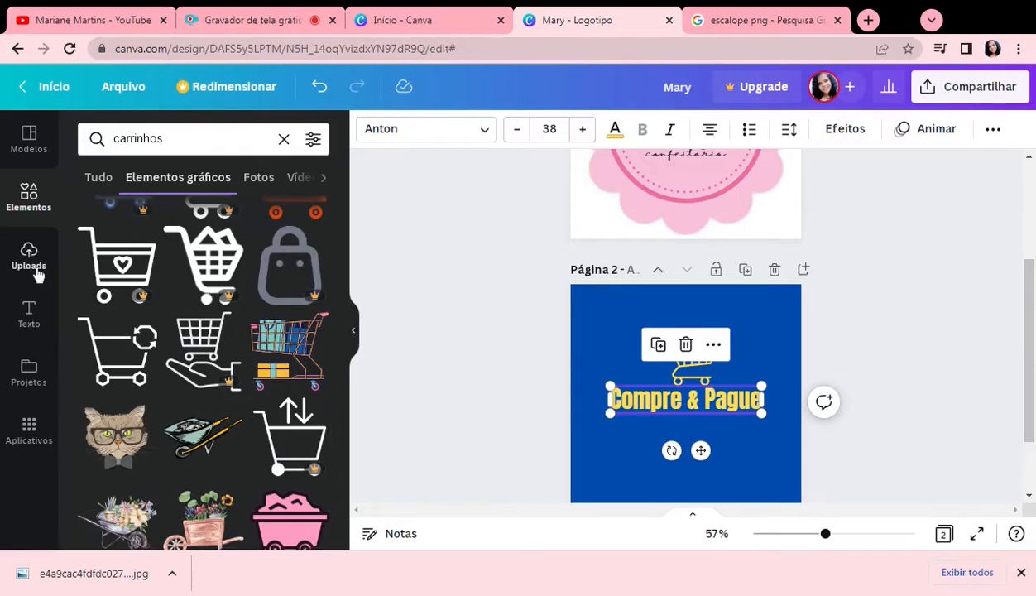
pyautogui.click(29, 313)
pyautogui.click(175, 356)
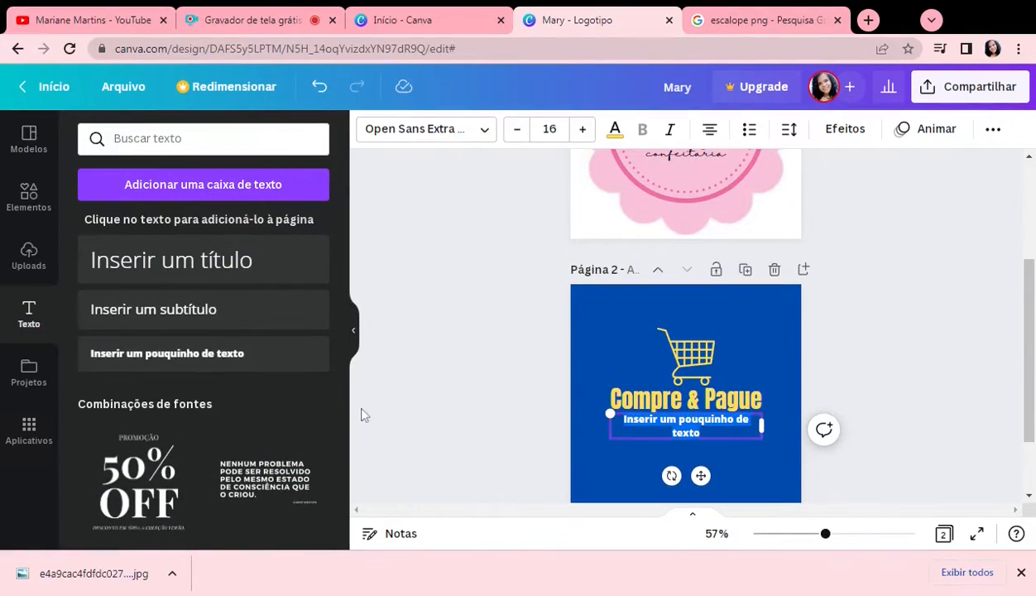
pyautogui.write('Conveniência')
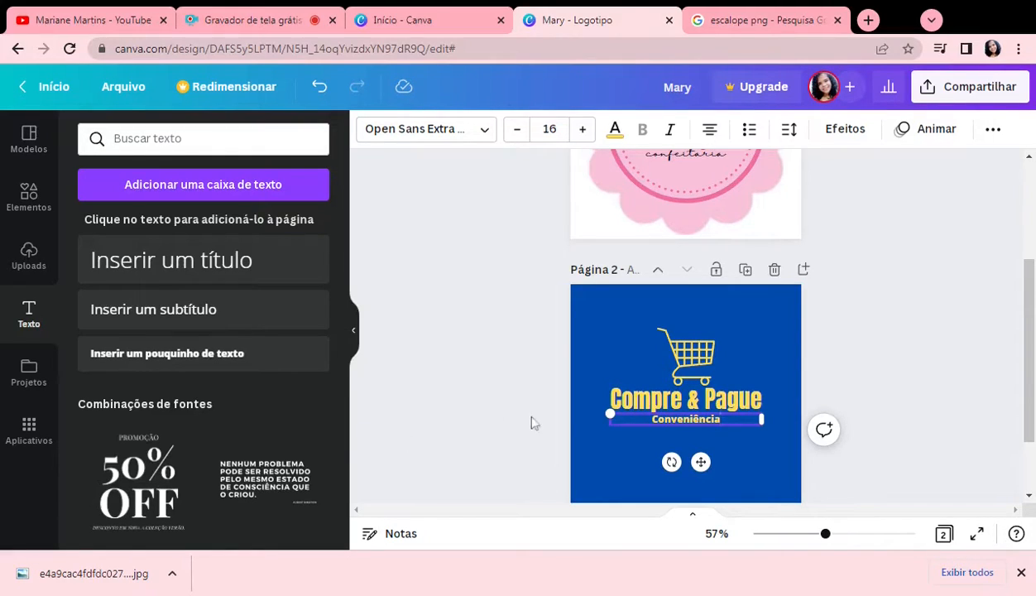
pyautogui.click(884, 382)
# Step: Search the graphics for "circulo" and add the thin tilted oval outline to the second page
pyautogui.scroll(-2, 770, 426)
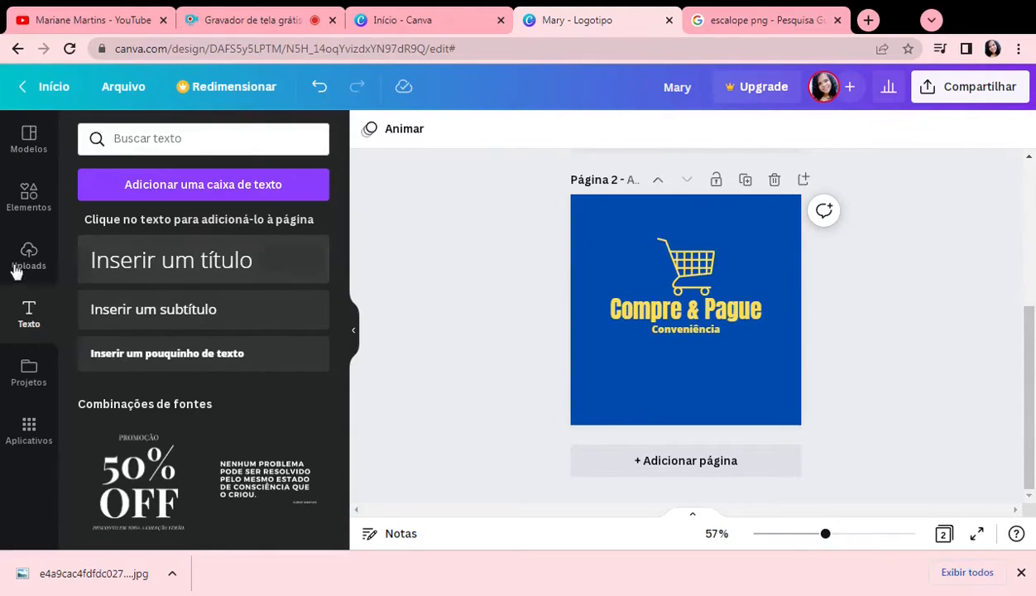
pyautogui.click(33, 202)
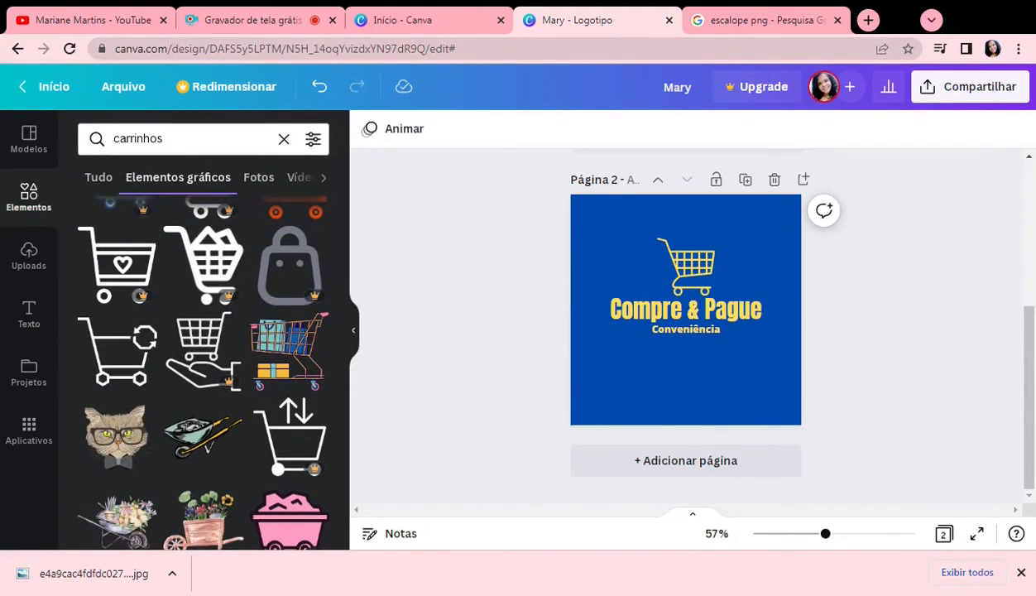
pyautogui.write('circulo')
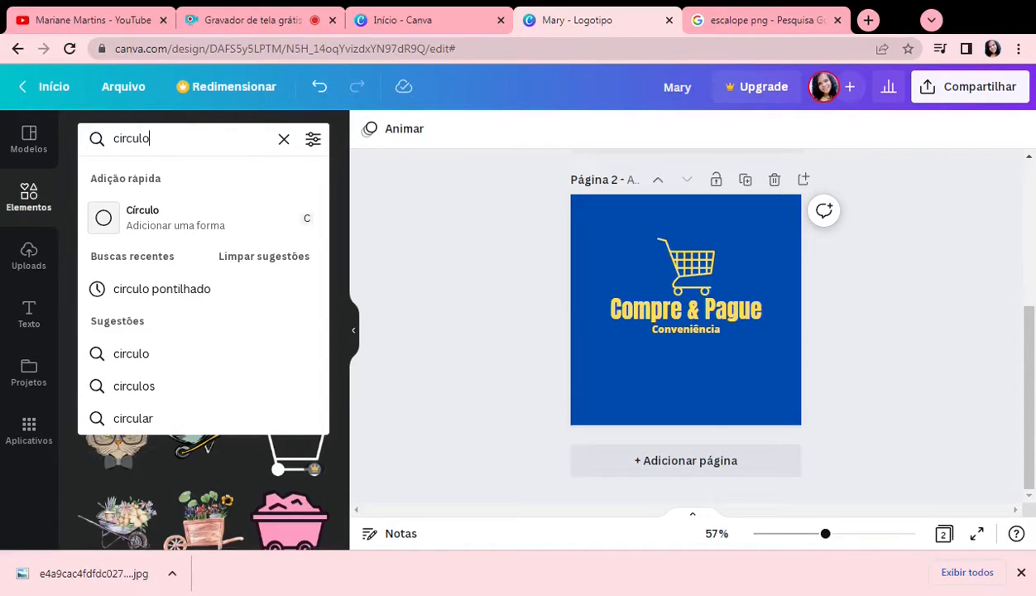
pyautogui.press('Return')
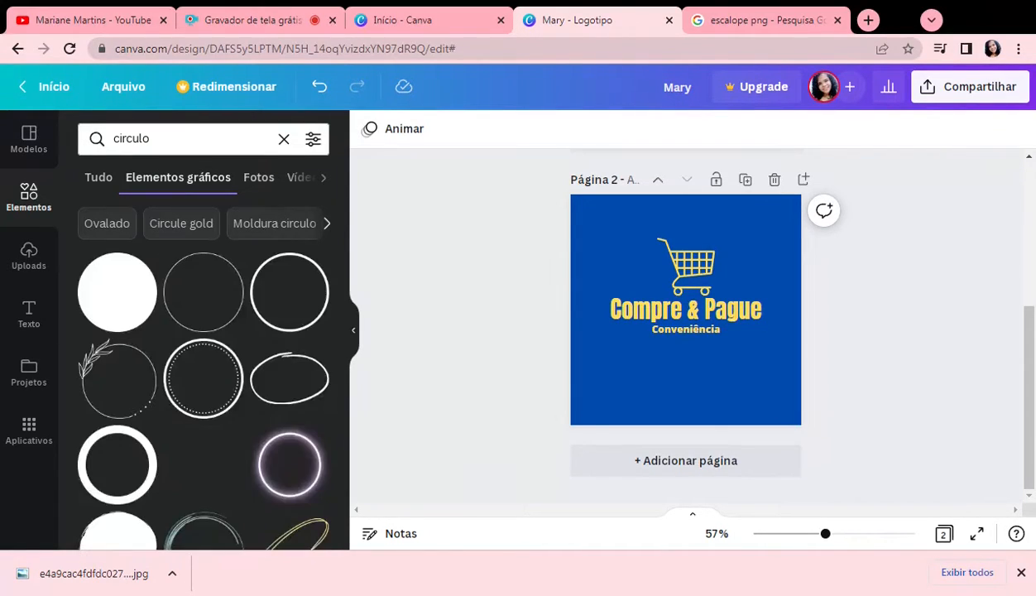
pyautogui.scroll(-2, 226, 367)
pyautogui.scroll(-1, 225, 364)
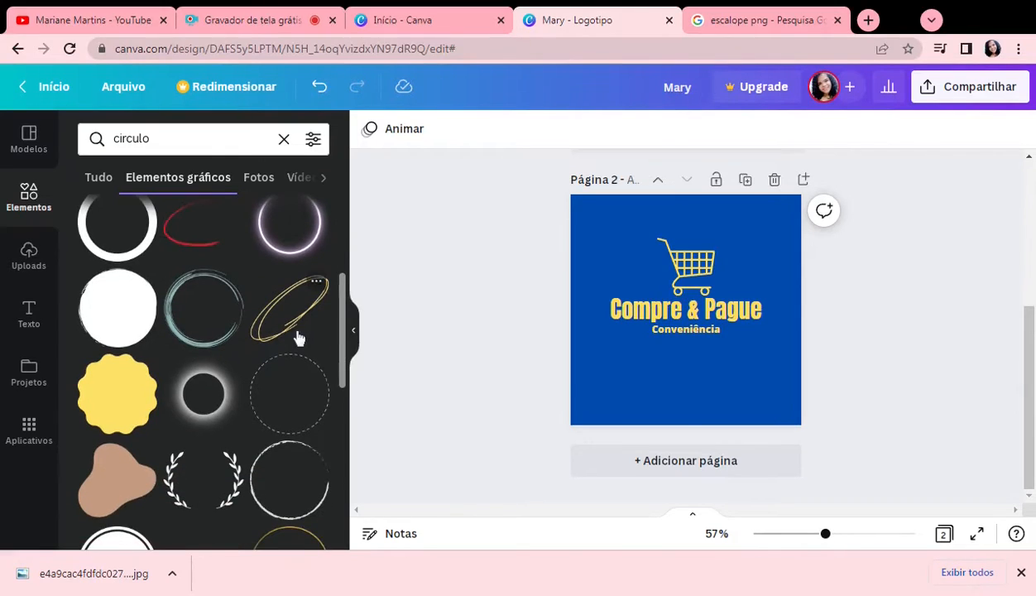
pyautogui.scroll(-3, 230, 390)
pyautogui.scroll(-3, 225, 385)
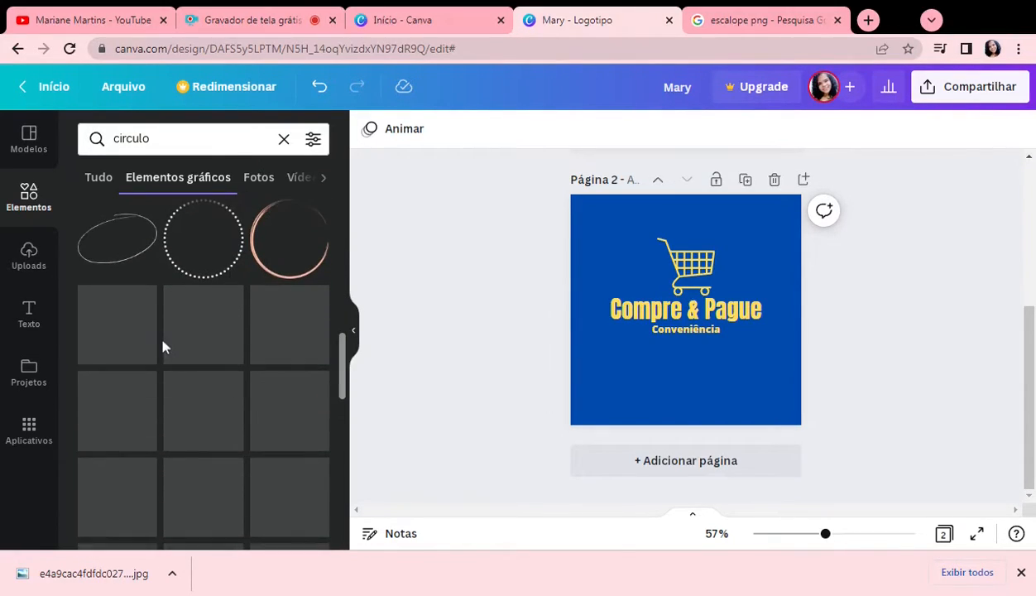
pyautogui.click(118, 259)
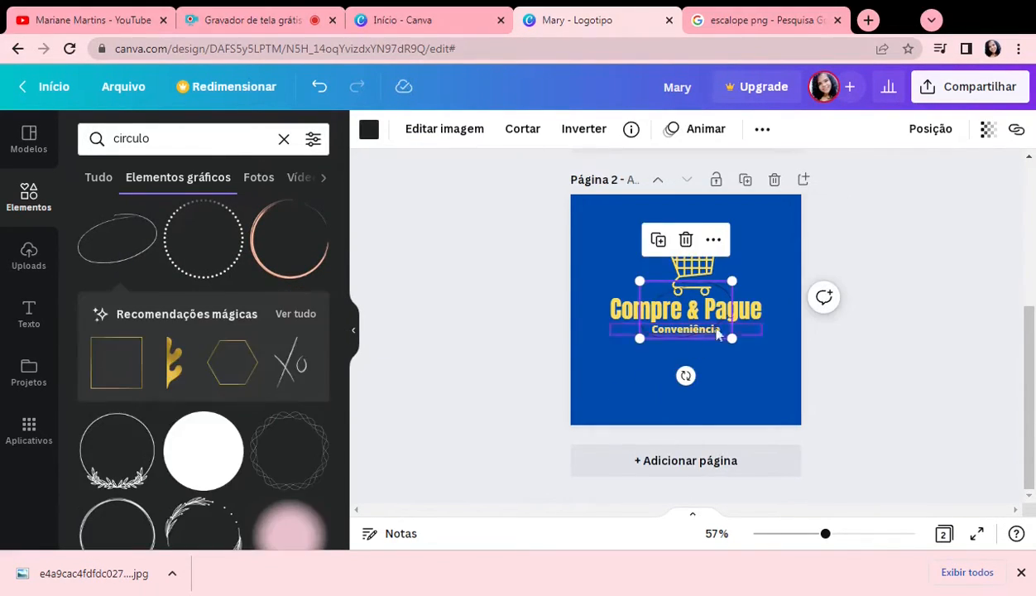
# Step: Enlarge the oval outline so it is centred around the logo text, and recolour it yellow
pyautogui.moveTo(741, 339); pyautogui.dragTo(770, 354)
pyautogui.moveTo(693, 339); pyautogui.dragTo(687, 337)
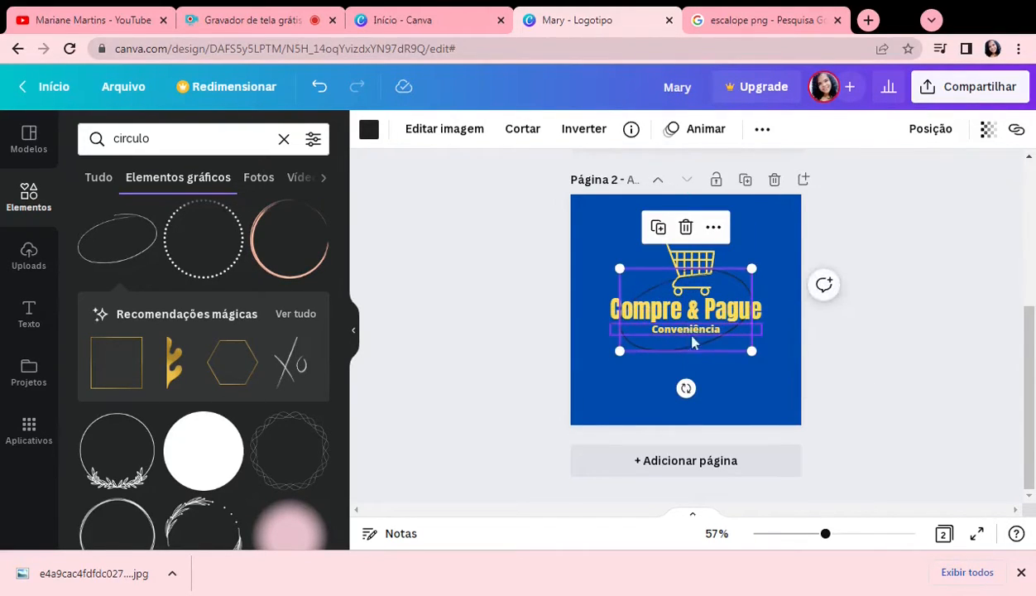
pyautogui.click(369, 129)
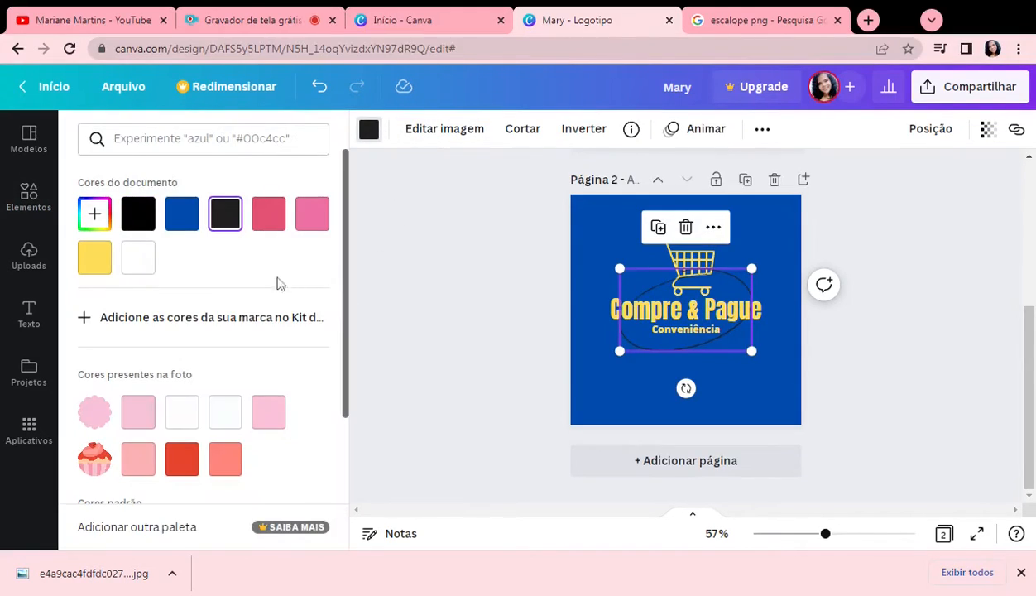
pyautogui.click(95, 257)
pyautogui.click(870, 392)
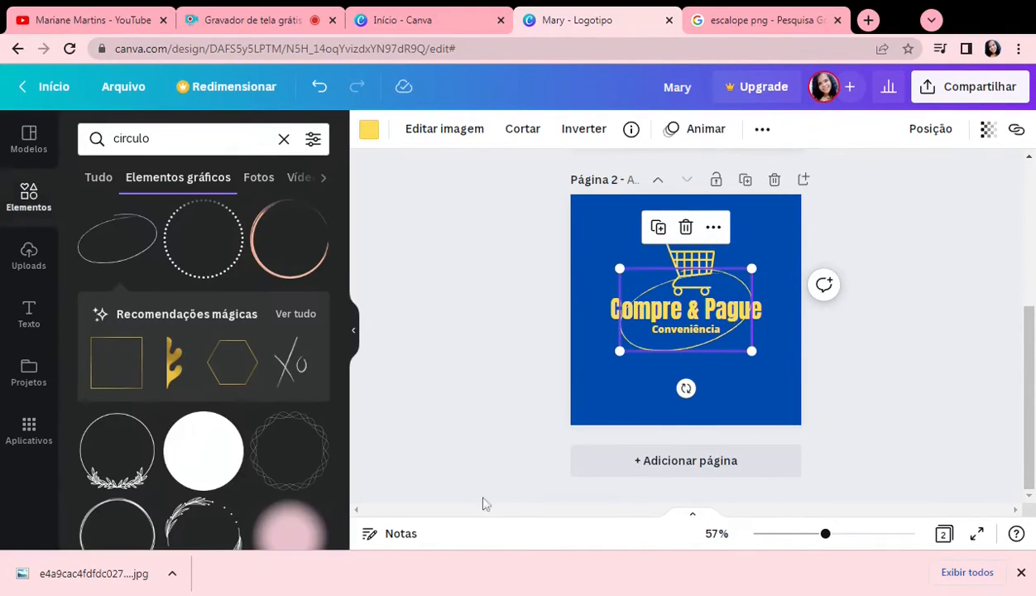
pyautogui.click(447, 441)
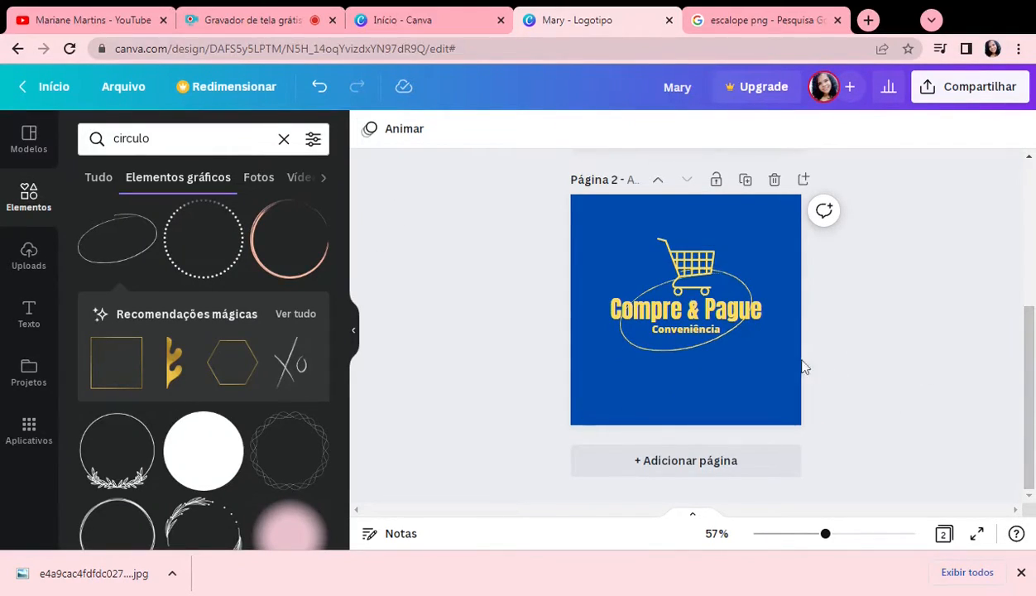
# Step: Nudge the yellow oval outline slightly upward behind the logo text
pyautogui.click(646, 336)
pyautogui.moveTo(646, 340); pyautogui.dragTo(663, 345)
pyautogui.click(815, 482)
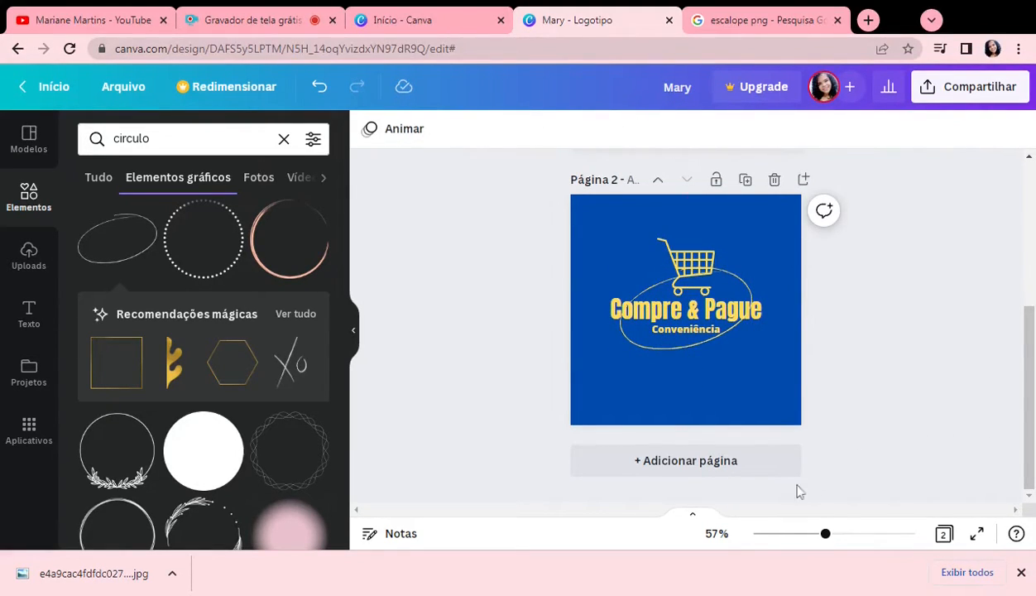
# Step: Add a third page to the design and set its background colour to white
pyautogui.click(701, 470)
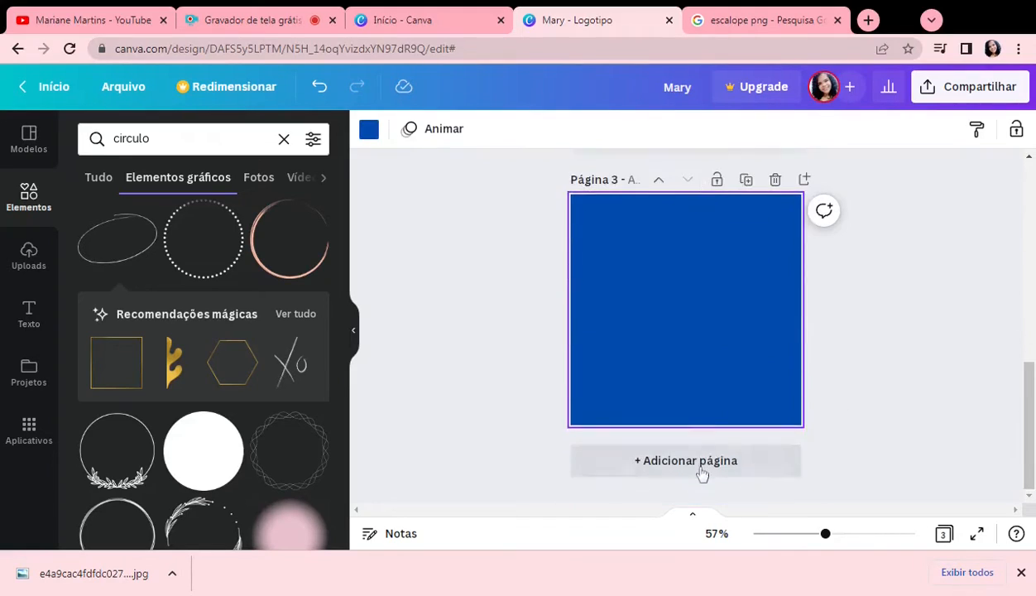
pyautogui.click(369, 134)
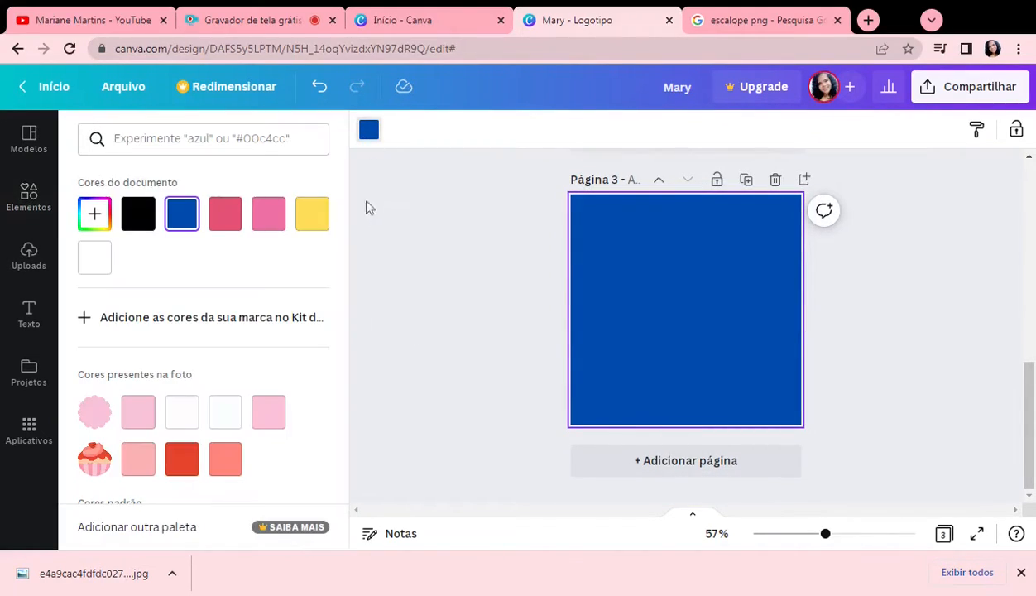
pyautogui.click(96, 261)
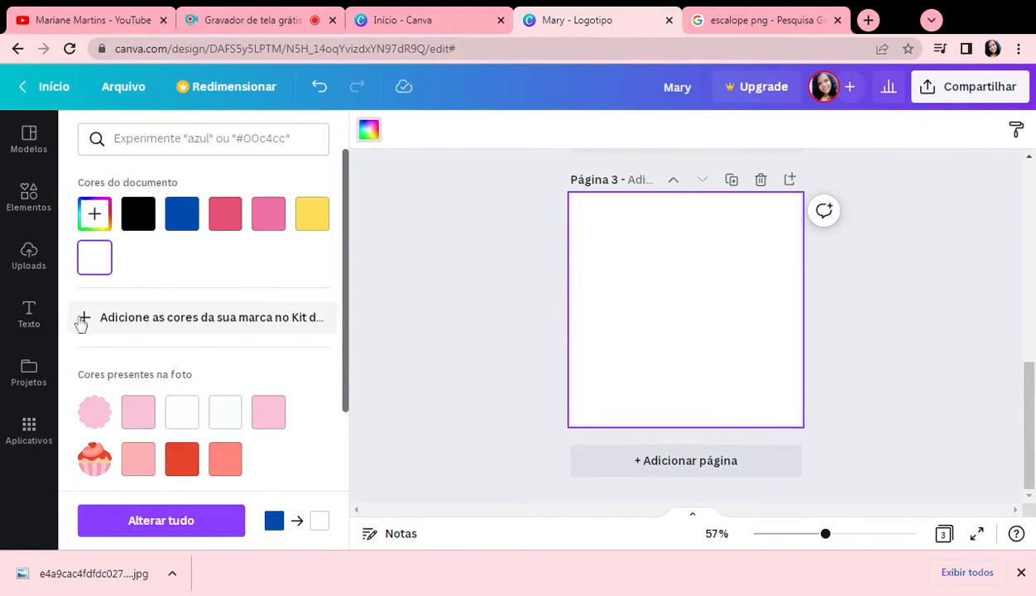
# Step: Add a circle shape to page three, enlarge it and centre it on the page
pyautogui.click(37, 203)
pyautogui.click(29, 138)
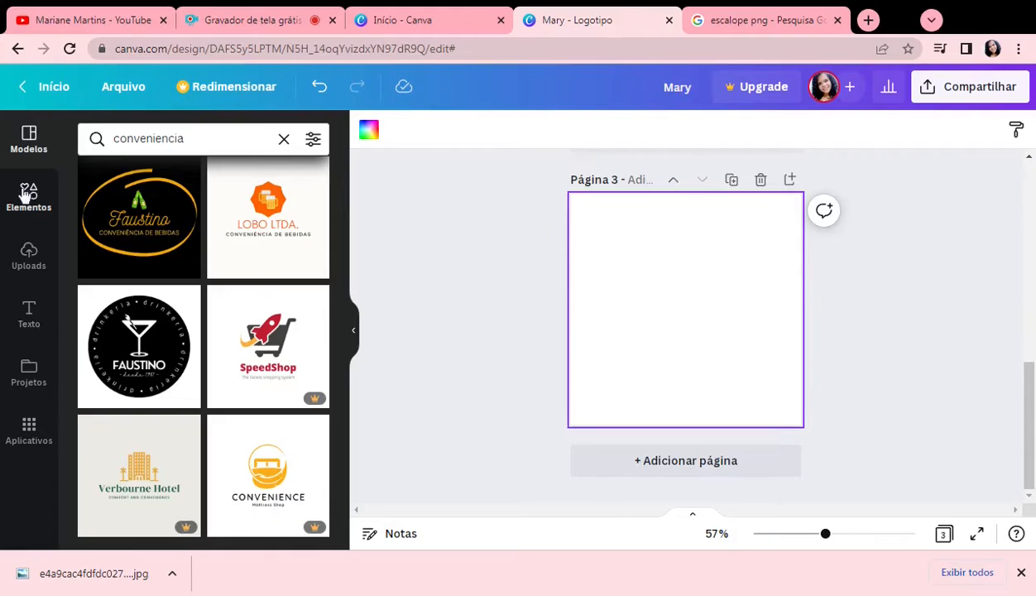
pyautogui.click(28, 253)
pyautogui.click(32, 202)
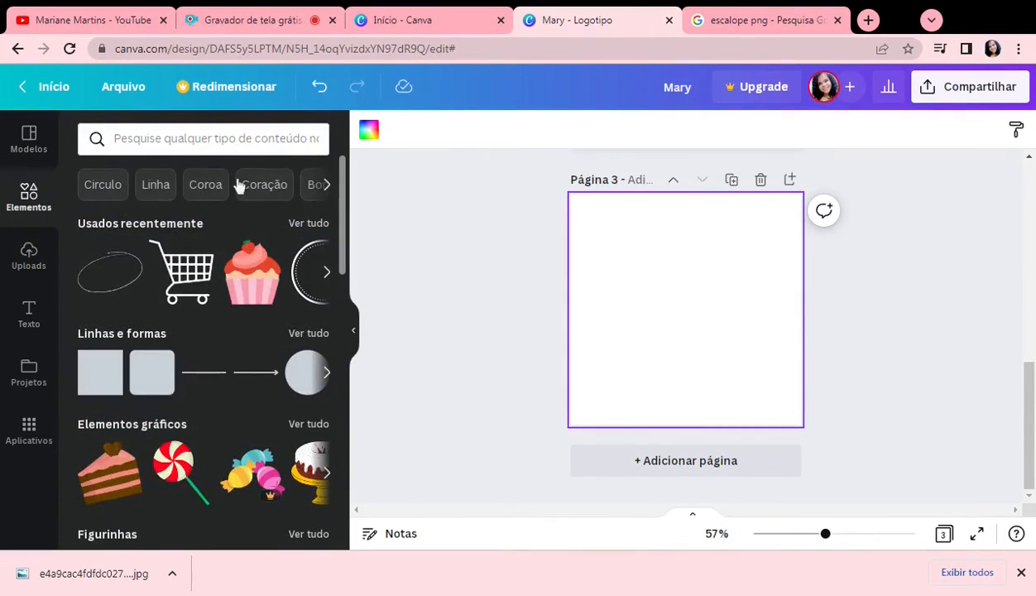
pyautogui.click(306, 374)
pyautogui.moveTo(721, 337)
pyautogui.mouseDown()
pyautogui.moveTo(765, 387)
pyautogui.moveTo(709, 324)
pyautogui.mouseUp()
pyautogui.moveTo(741, 252); pyautogui.dragTo(770, 224)
pyautogui.moveTo(715, 282); pyautogui.dragTo(701, 292)
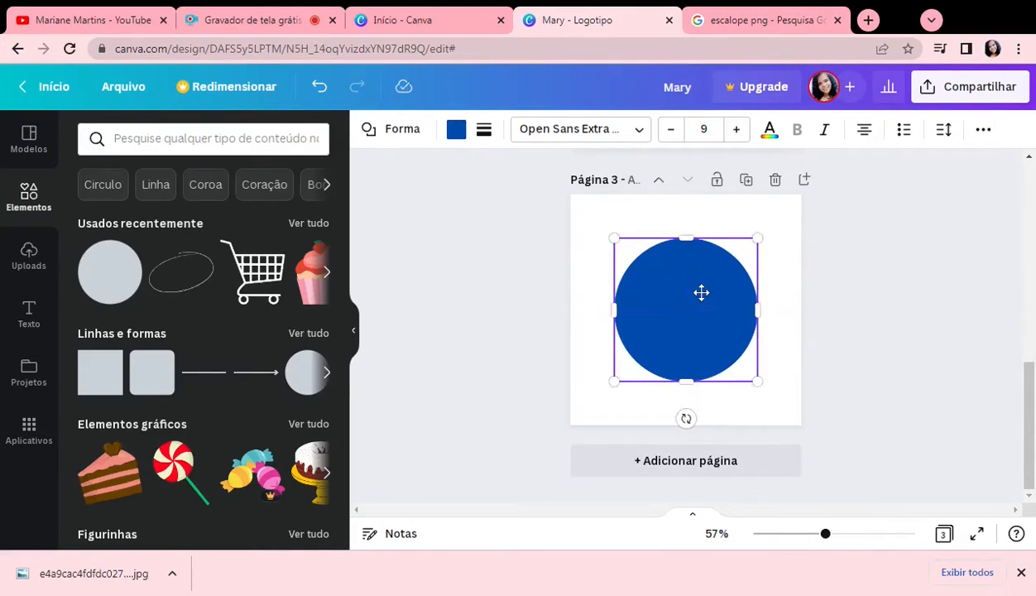
# Step: Change the circle's fill colour from the document palette to black
pyautogui.click(456, 130)
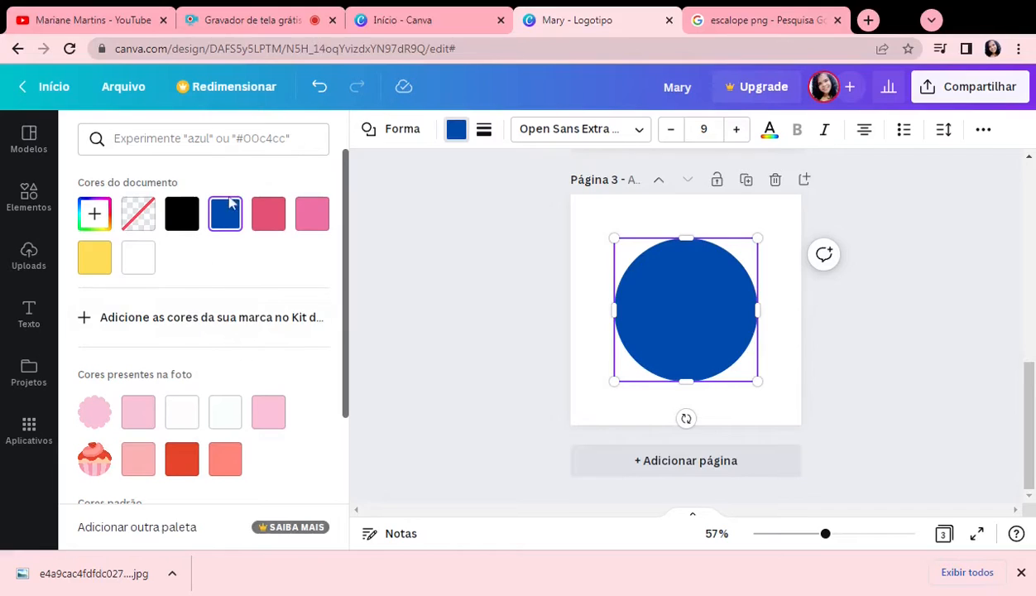
pyautogui.click(183, 219)
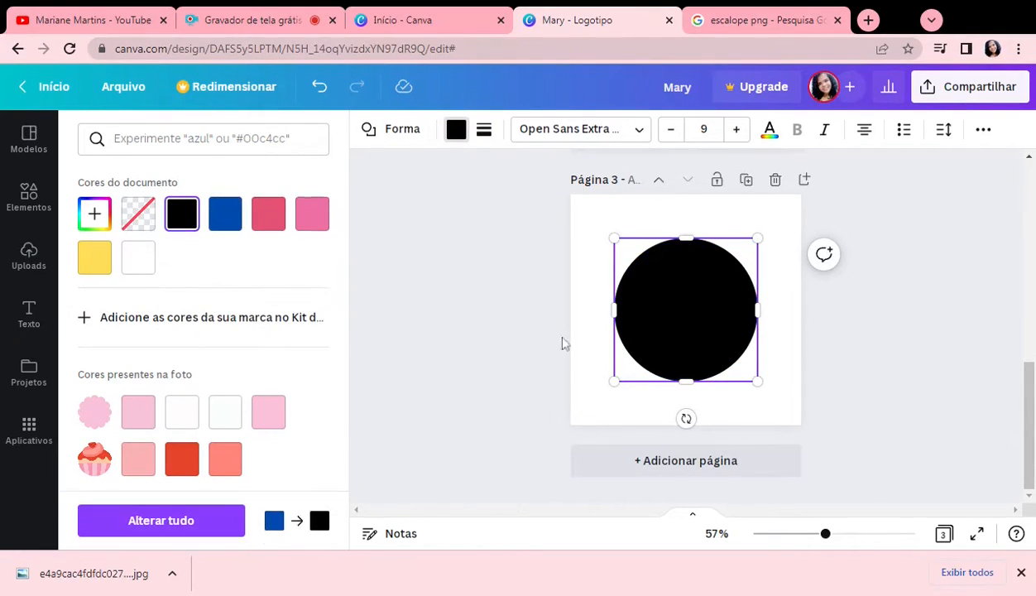
pyautogui.press('Escape')
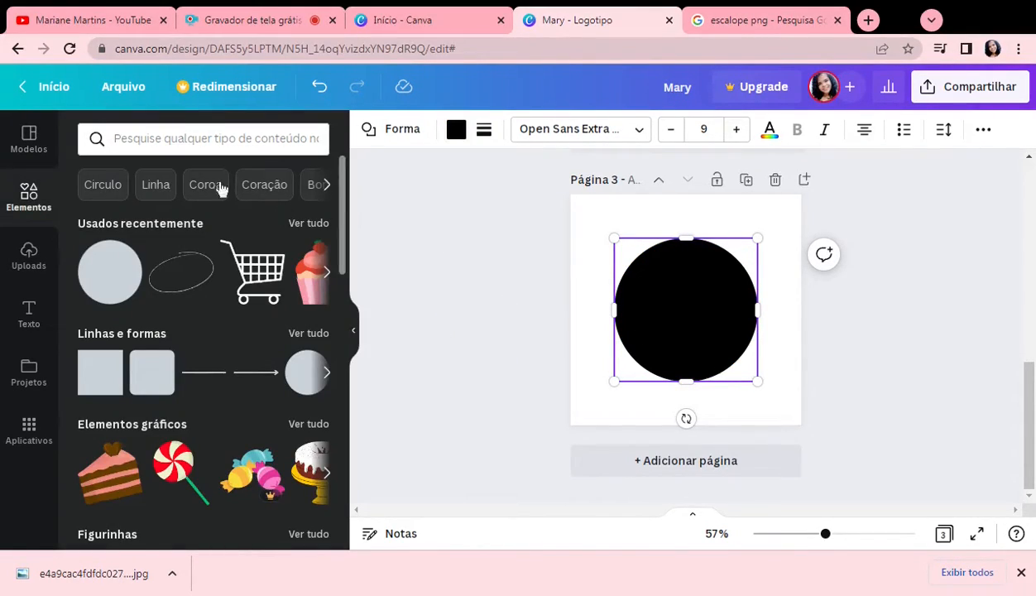
# Step: Search the graphics for "cerveja" and add the two orange toasting beer mugs to page three
pyautogui.click(207, 138)
pyautogui.write('ce')
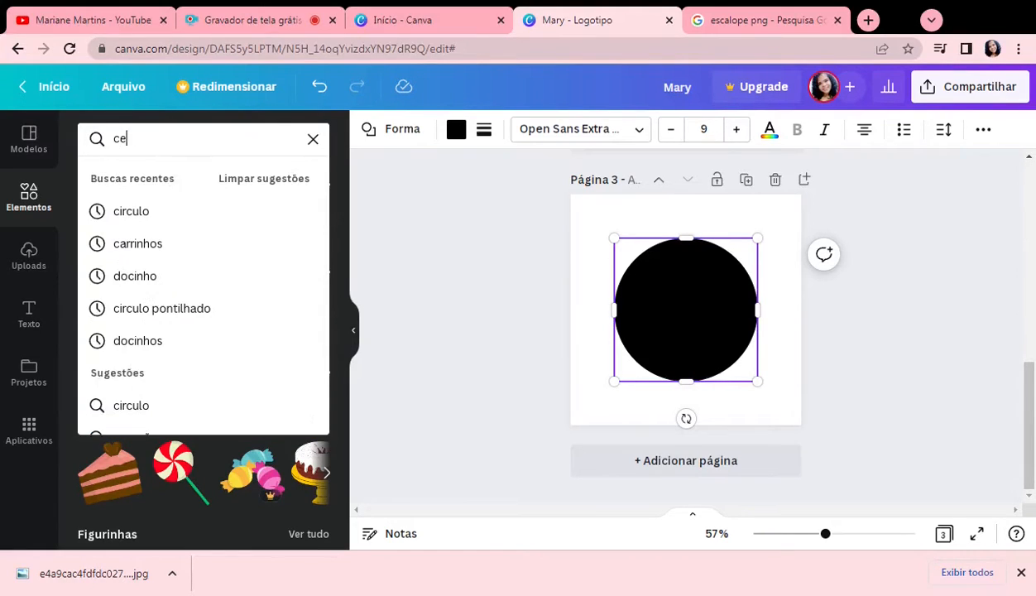
pyautogui.write('rveja')
pyautogui.press('Return')
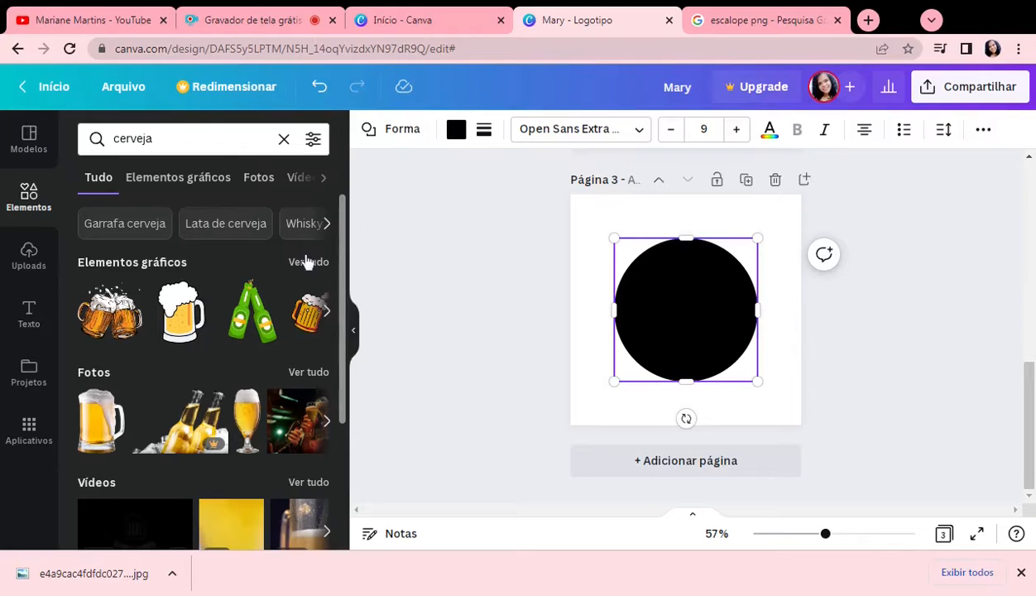
pyautogui.click(307, 261)
pyautogui.click(120, 374)
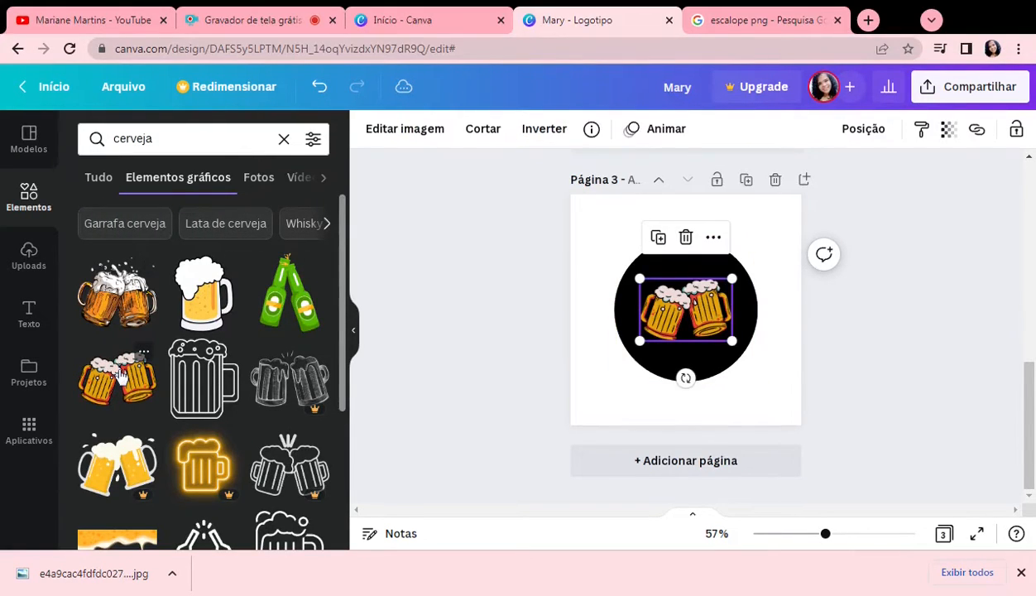
# Step: Shrink the beer mugs graphic and place it in the upper part of the black circle
pyautogui.moveTo(732, 340); pyautogui.dragTo(678, 280)
pyautogui.click(808, 368)
pyautogui.click(700, 366)
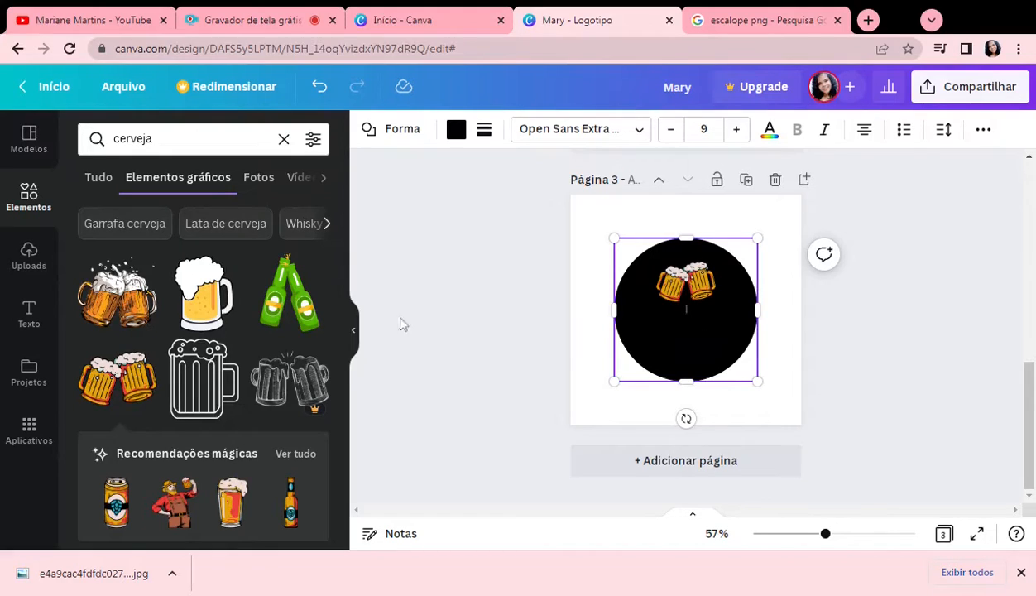
# Step: Add a heading reading "Vira copos" over the black circle, beneath the beer mugs
pyautogui.click(29, 314)
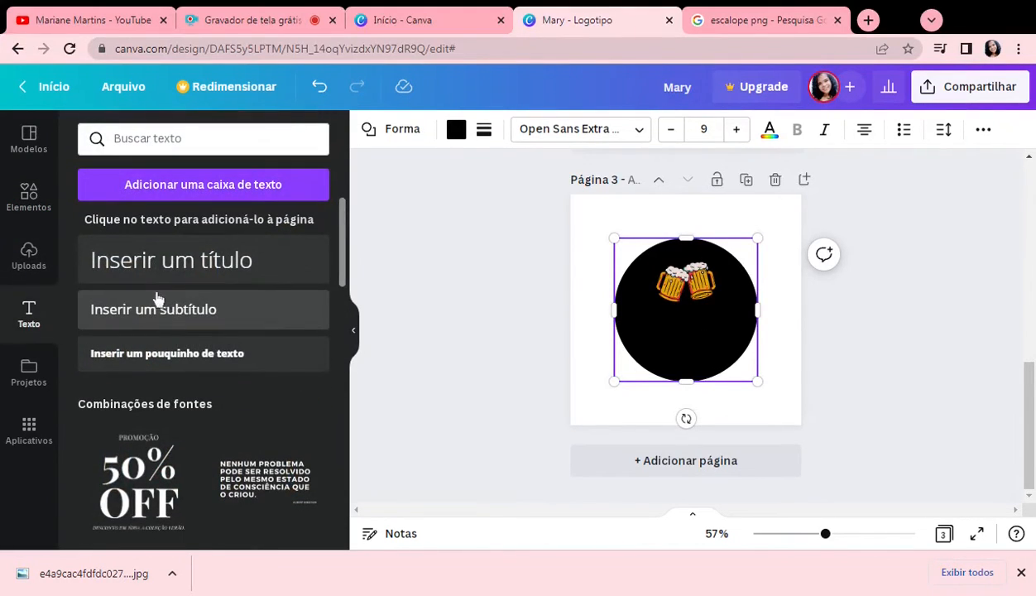
pyautogui.click(169, 270)
pyautogui.write('BA')
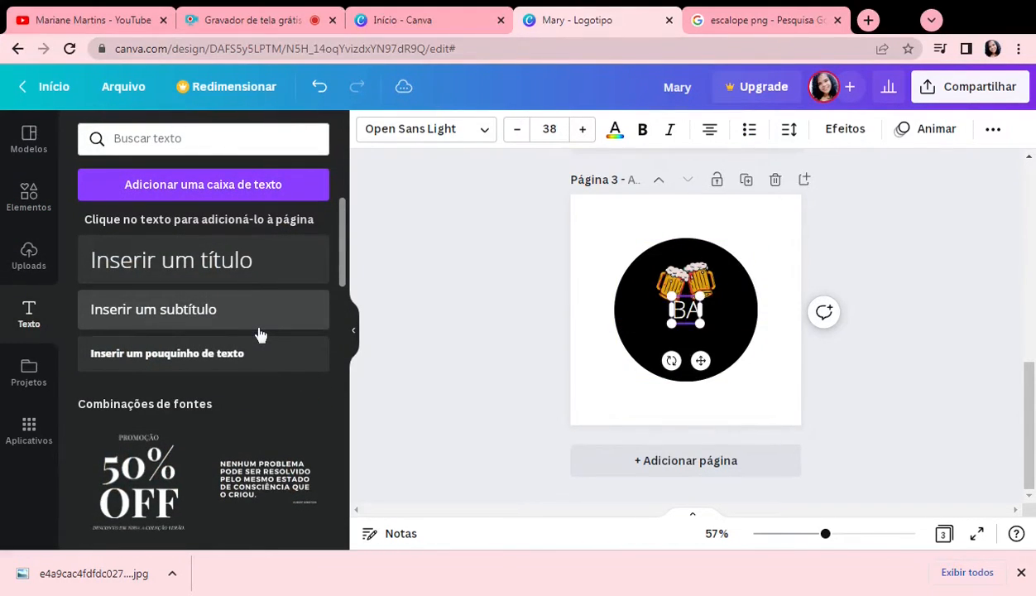
pyautogui.press('BackSpace')
pyautogui.press('BackSpace')
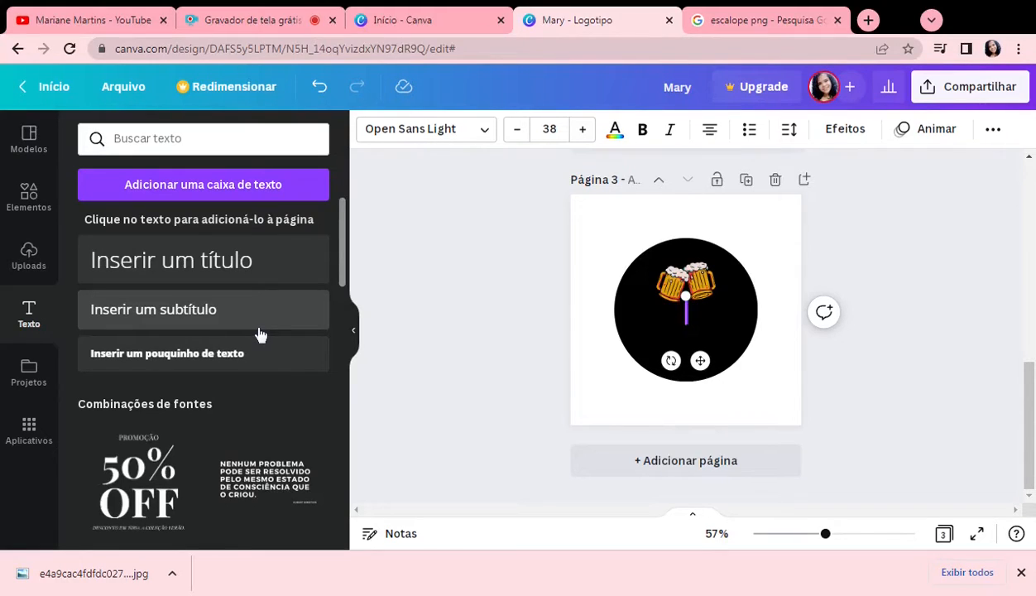
pyautogui.write('M')
pyautogui.press('BackSpace')
pyautogui.write('Ma')
pyautogui.press('BackSpace')
pyautogui.press('BackSpace')
pyautogui.write('Vin')
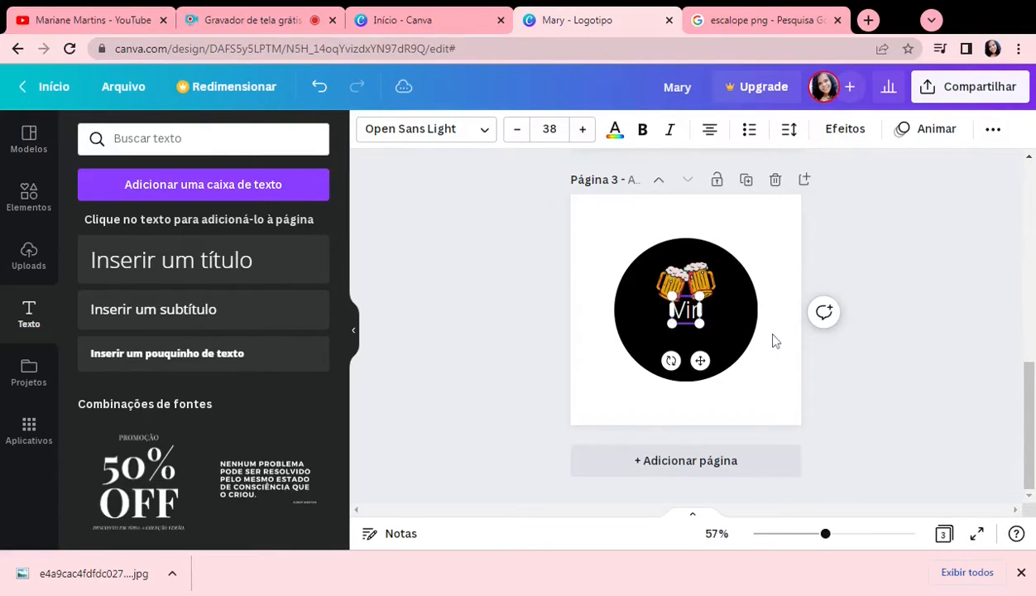
pyautogui.write('a copos')
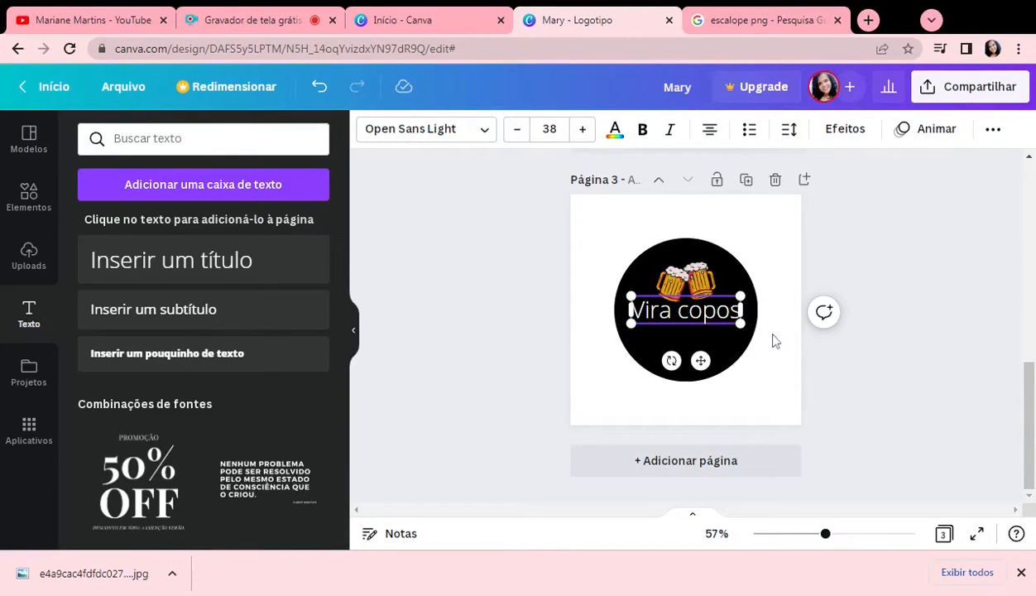
# Step: Change the font of the whole "Vira copos" heading to Anton
pyautogui.doubleClick(677, 311)
pyautogui.tripleClick(673, 310)
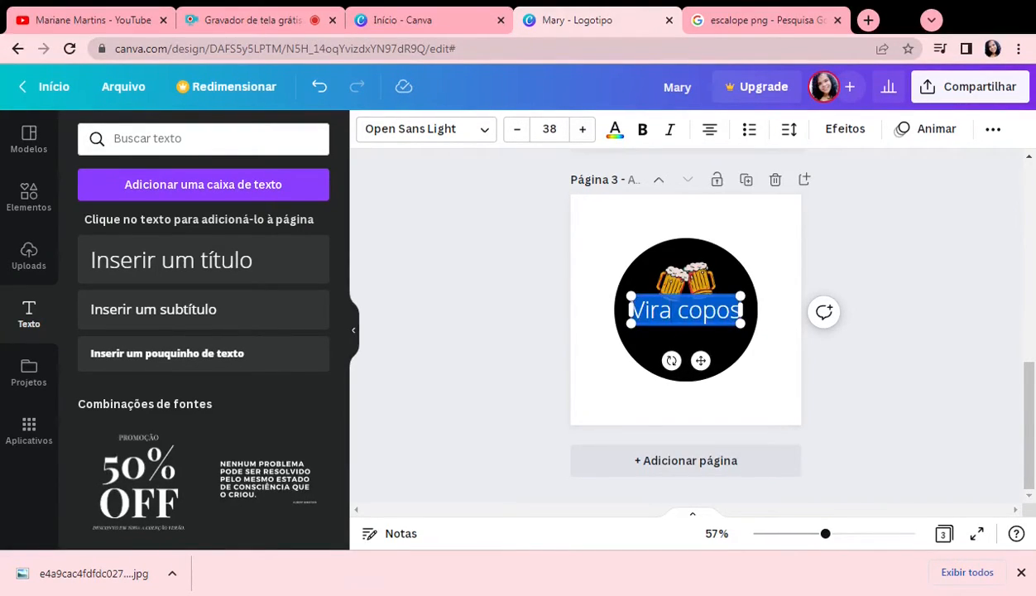
pyautogui.click(426, 129)
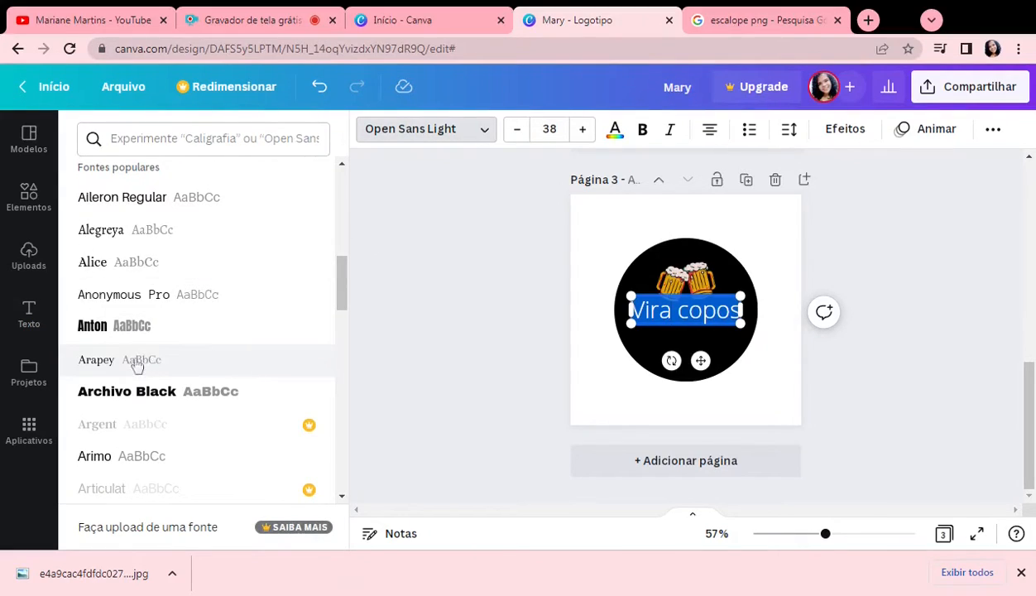
pyautogui.click(132, 327)
pyautogui.click(805, 389)
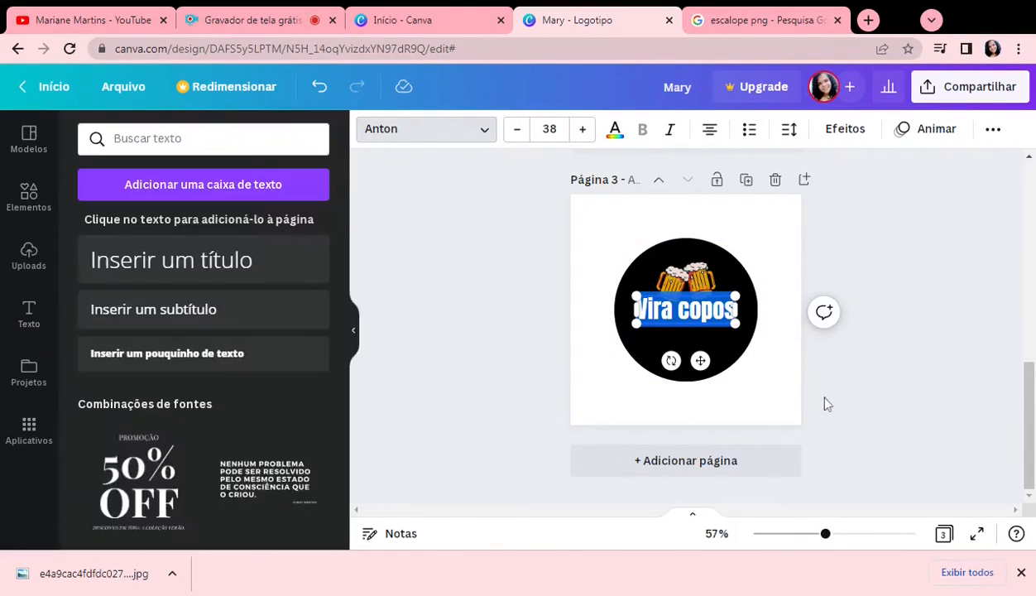
# Step: Rewrite the heading as "VIRA COPO" in capitals and move it slightly down from the beer mugs
pyautogui.click(742, 379)
pyautogui.click(728, 321)
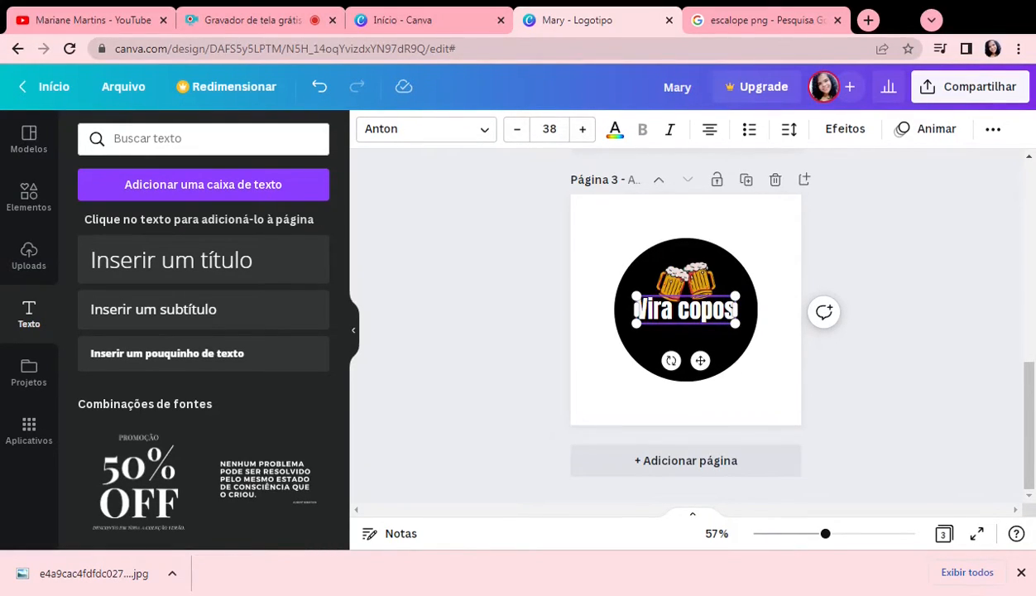
pyautogui.press('BackSpace')
pyautogui.press('BackSpace')
pyautogui.press('BackSpace')
pyautogui.press('BackSpace')
pyautogui.press('BackSpace')
pyautogui.press('BackSpace')
pyautogui.press('BackSpace')
pyautogui.press('BackSpace')
pyautogui.press('BackSpace')
pyautogui.press('BackSpace')
pyautogui.press('BackSpace')
pyautogui.write('VIRA!COPO')
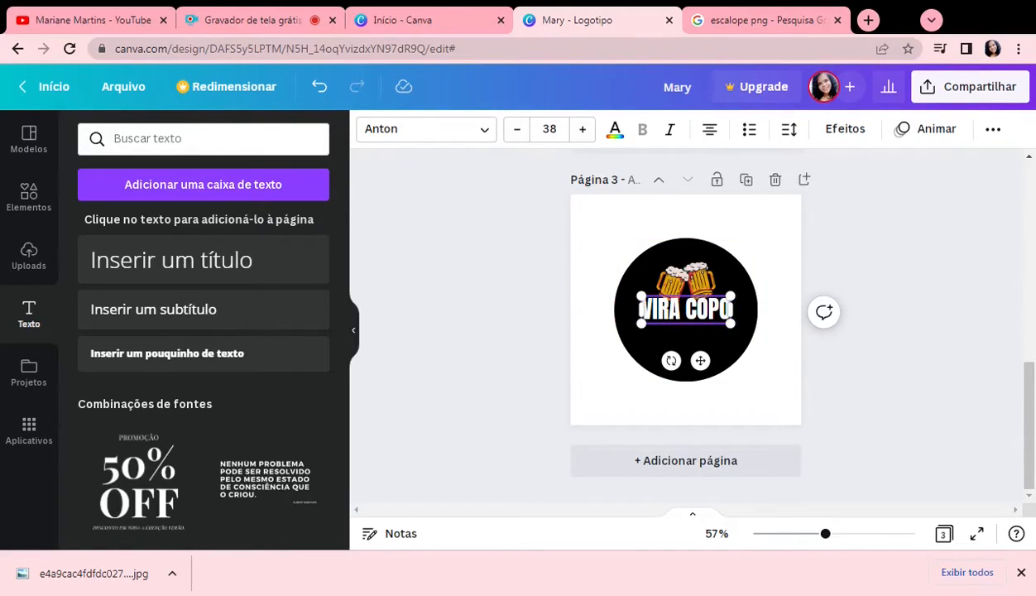
pyautogui.moveTo(699, 361); pyautogui.dragTo(703, 369)
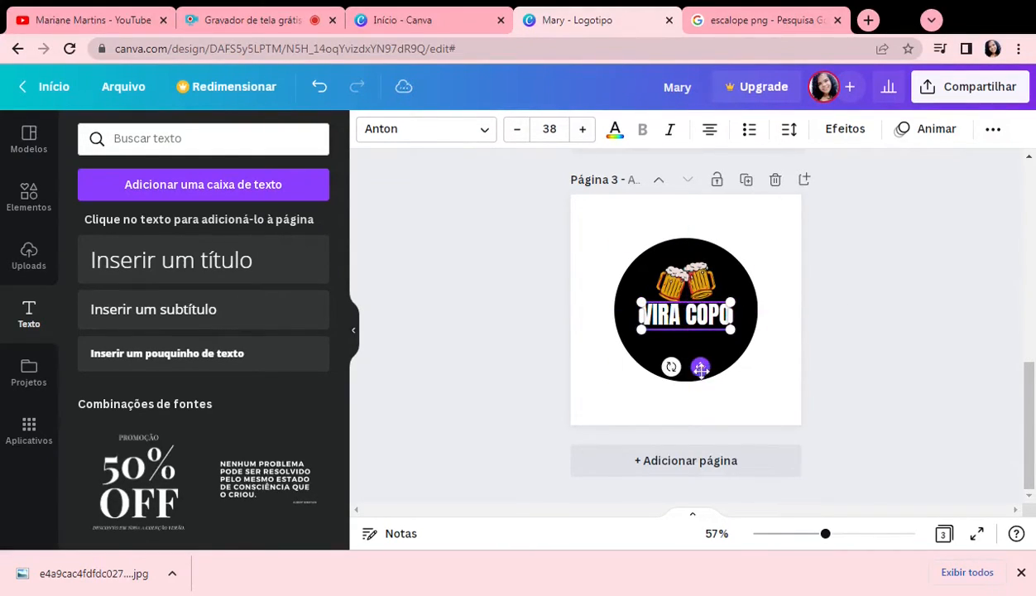
pyautogui.click(835, 373)
# Step: Add a subheading reading "O BAR DOS AMIGOS" and place it directly below the "VIRA COPO" heading
pyautogui.click(163, 323)
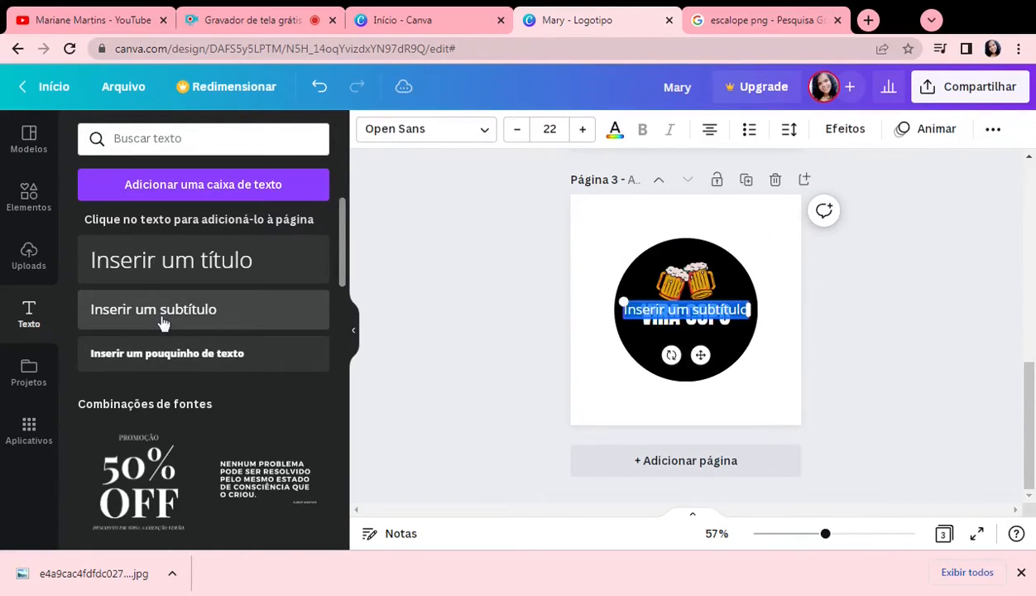
pyautogui.press('BackSpace')
pyautogui.write('CERV')
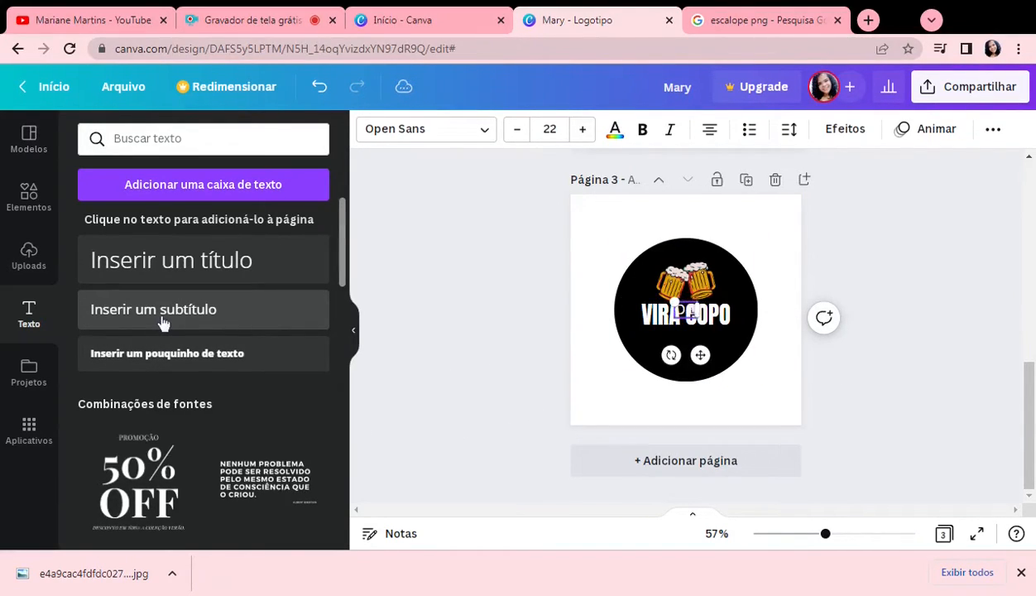
pyautogui.write(' DOS AMIG')
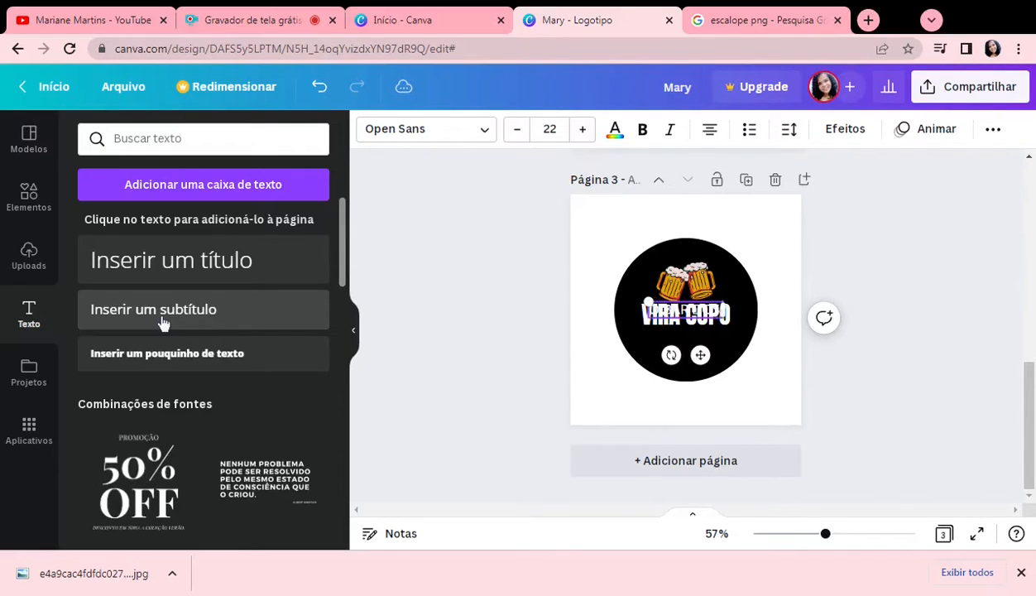
pyautogui.write('OS')
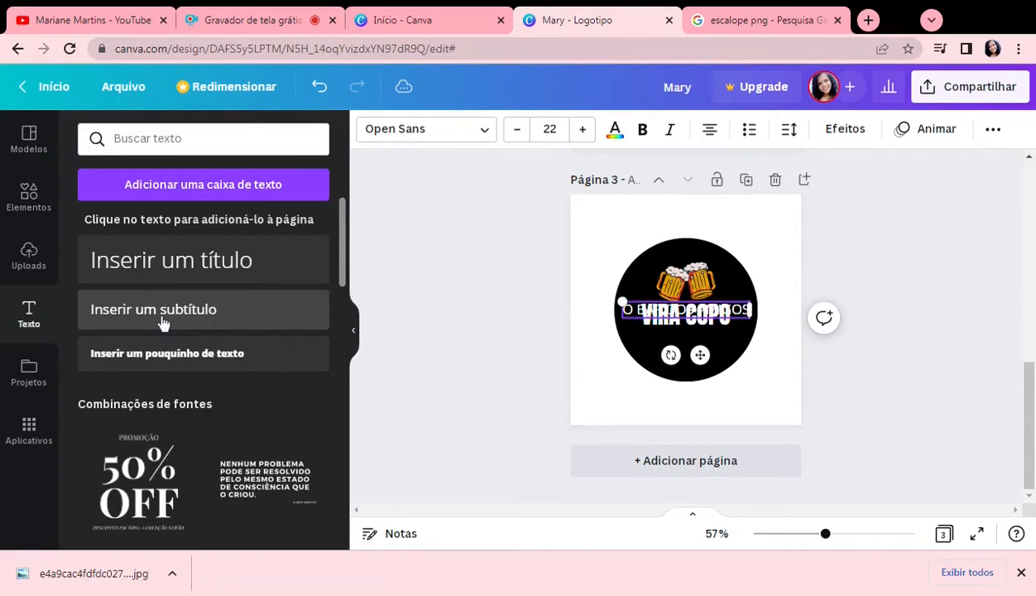
pyautogui.moveTo(700, 354); pyautogui.dragTo(701, 383)
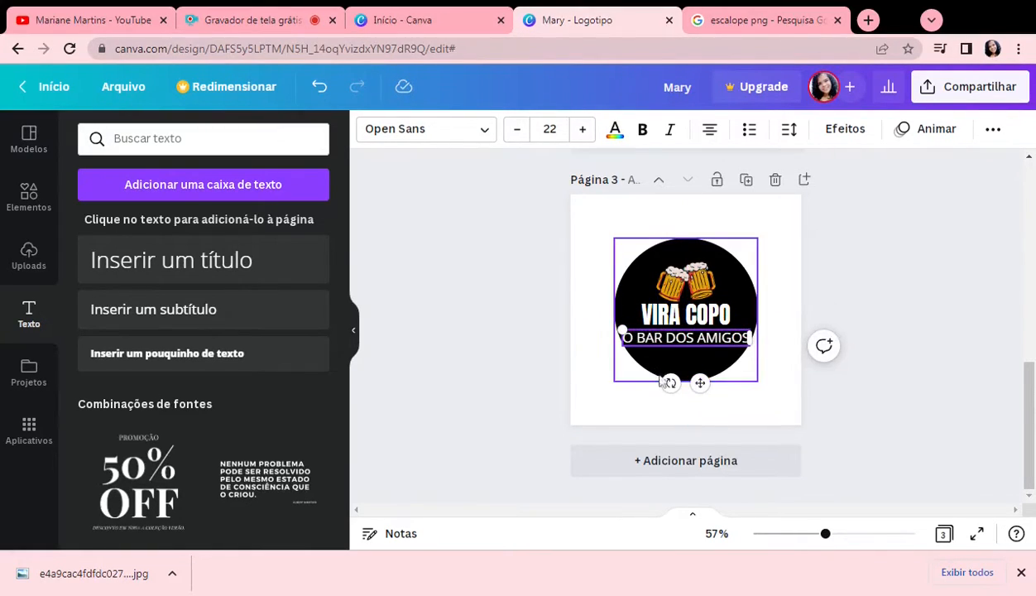
# Step: Enlarge the black circle so it surrounds the logo with more margin, and recentre it on the page
pyautogui.click(726, 321)
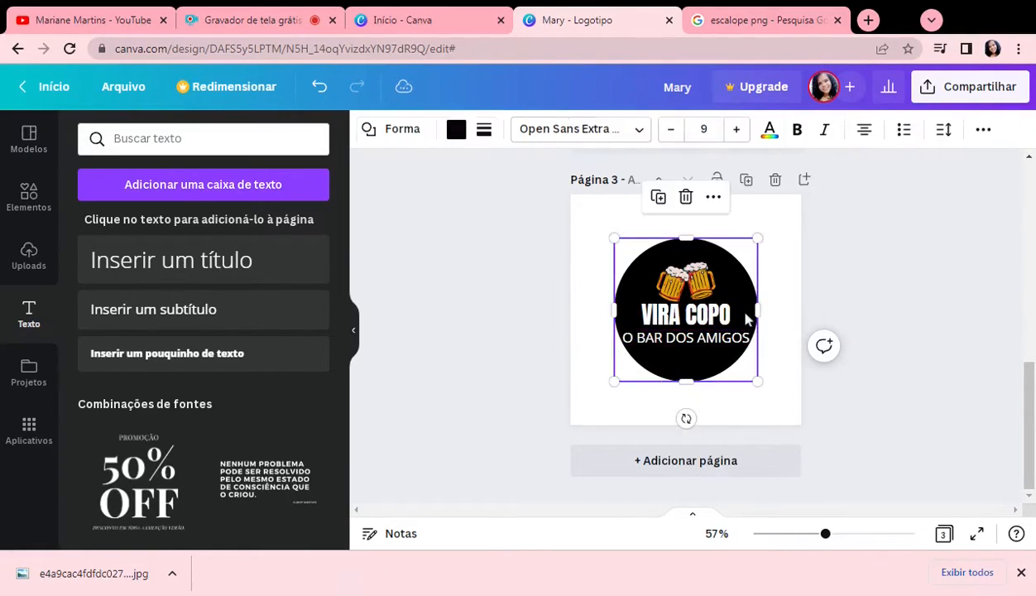
pyautogui.moveTo(759, 235); pyautogui.dragTo(747, 268)
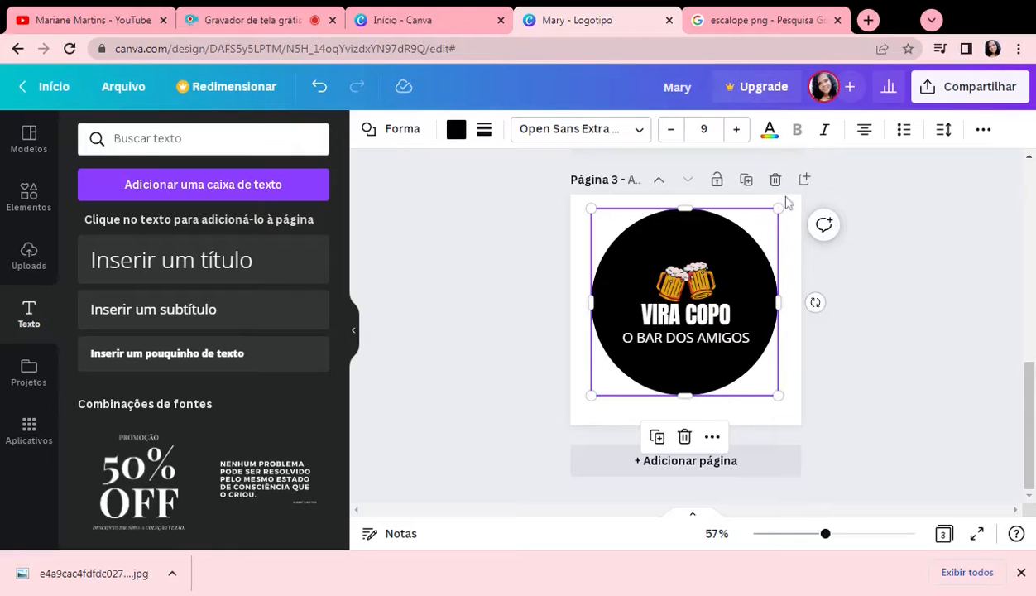
pyautogui.moveTo(777, 209); pyautogui.dragTo(766, 235)
# Step: Enlarge the beer mugs graphic and position it near the top of the black circle, above the heading
pyautogui.click(695, 281)
pyautogui.moveTo(695, 281); pyautogui.dragTo(689, 253)
pyautogui.click(702, 315)
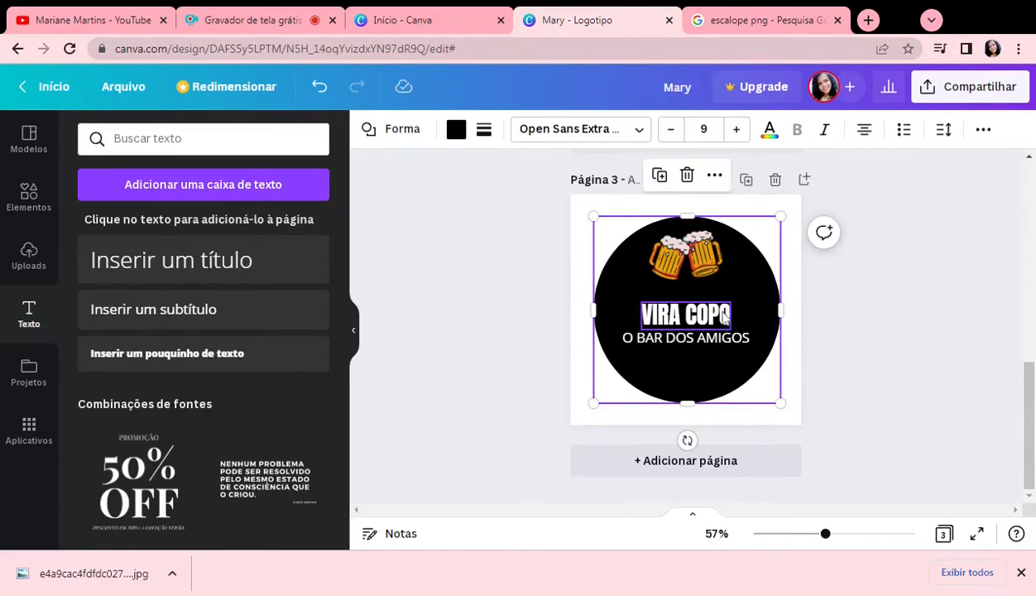
pyautogui.click(702, 263)
pyautogui.moveTo(702, 263)
pyautogui.mouseDown()
pyautogui.moveTo(710, 281)
pyautogui.moveTo(696, 267)
pyautogui.moveTo(731, 286)
pyautogui.moveTo(699, 261)
pyautogui.mouseUp()
# Step: Move the "VIRA COPO" heading up under the beer mugs and the "O BAR DOS AMIGOS" subheading up beneath it
pyautogui.click(710, 316)
pyautogui.moveTo(709, 316)
pyautogui.mouseDown()
pyautogui.moveTo(700, 291)
pyautogui.moveTo(700, 304)
pyautogui.mouseUp()
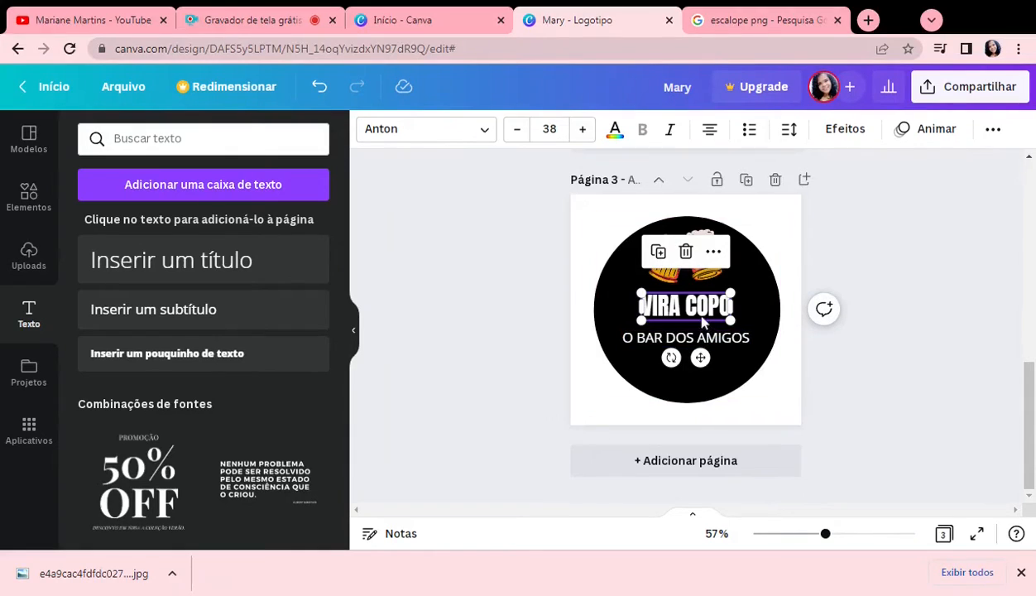
pyautogui.moveTo(716, 341); pyautogui.dragTo(716, 332)
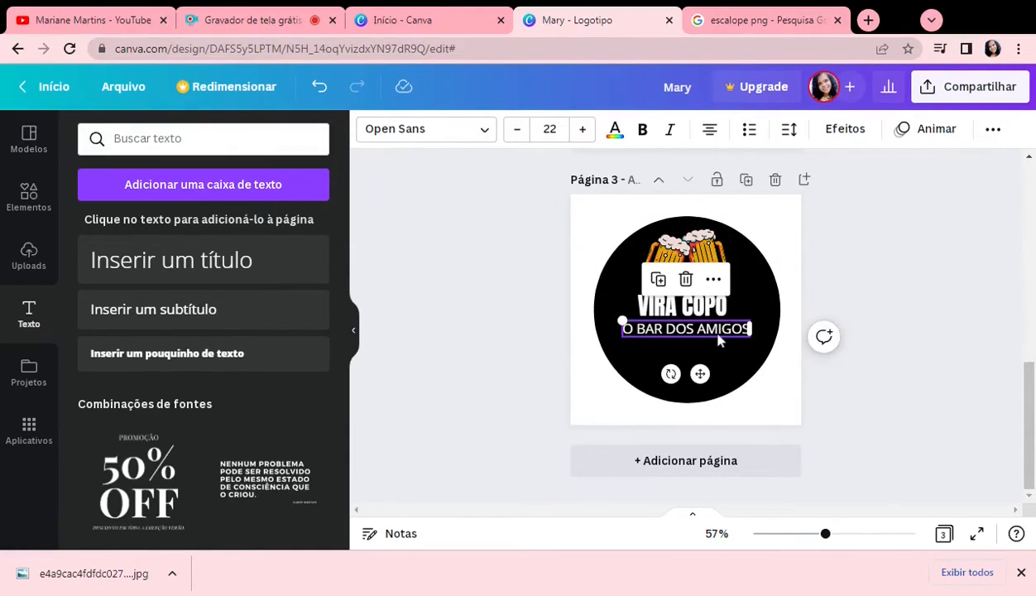
# Step: Widen the text box of the "O BAR DOS AMIGOS" subheading and keep it selected
pyautogui.doubleClick(718, 331)
pyautogui.moveTo(750, 329)
pyautogui.mouseDown()
pyautogui.moveTo(728, 330)
pyautogui.moveTo(766, 330)
pyautogui.mouseUp()
pyautogui.click(793, 370)
pyautogui.click(705, 337)
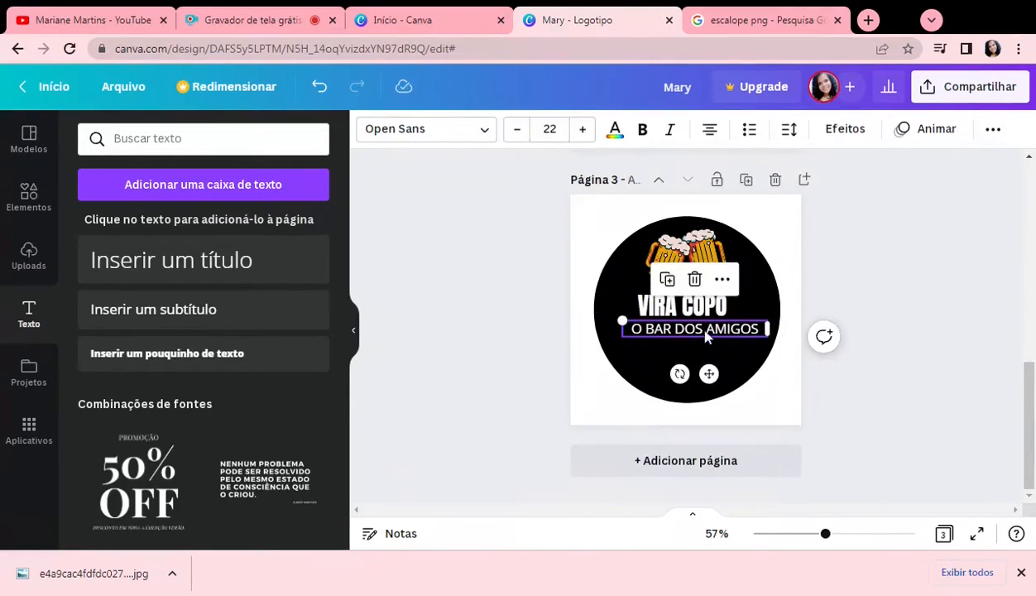
# Step: Centre the "VIRA COPO" heading and the "O BAR DOS AMIGOS" subheading horizontally within the black circle
pyautogui.moveTo(701, 330); pyautogui.dragTo(712, 314)
pyautogui.click(889, 420)
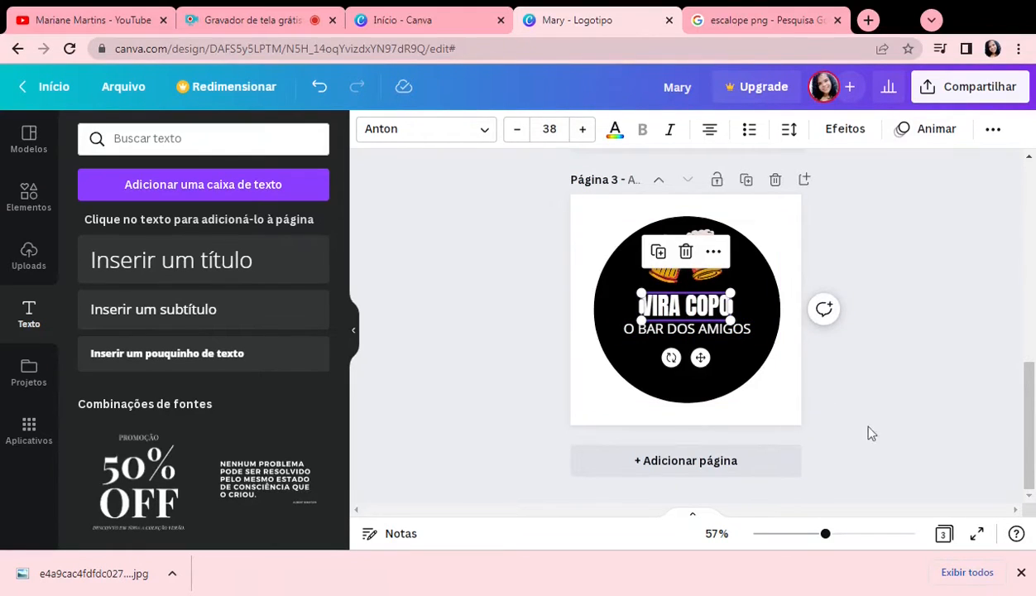
pyautogui.click(683, 446)
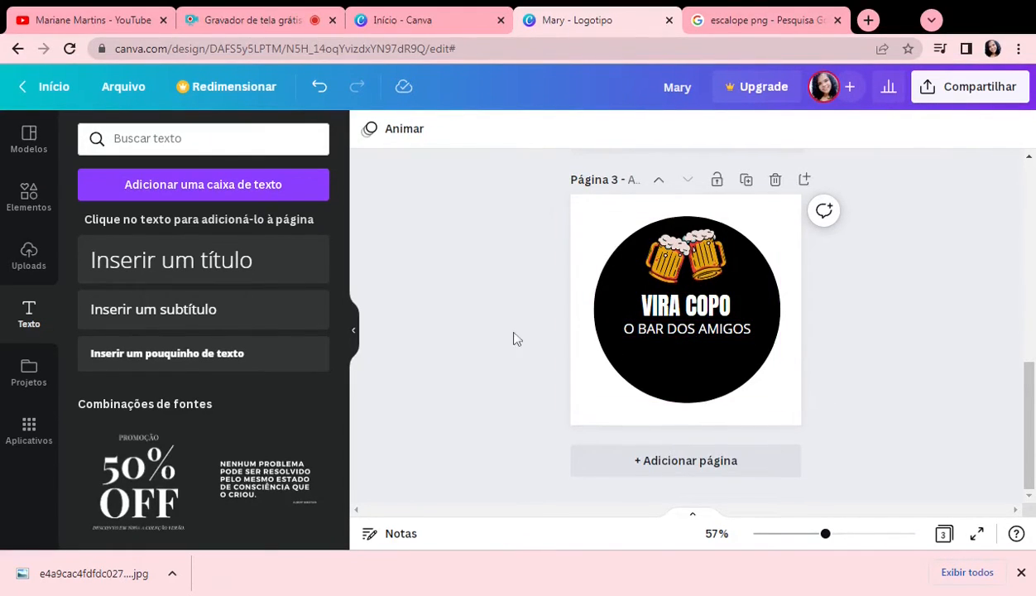
# Step: Lower the "O BAR DOS AMIGOS" subheading and the "VIRA COPO" heading slightly, keeping both centred in the circle
pyautogui.click(677, 328)
pyautogui.moveTo(677, 328); pyautogui.dragTo(675, 350)
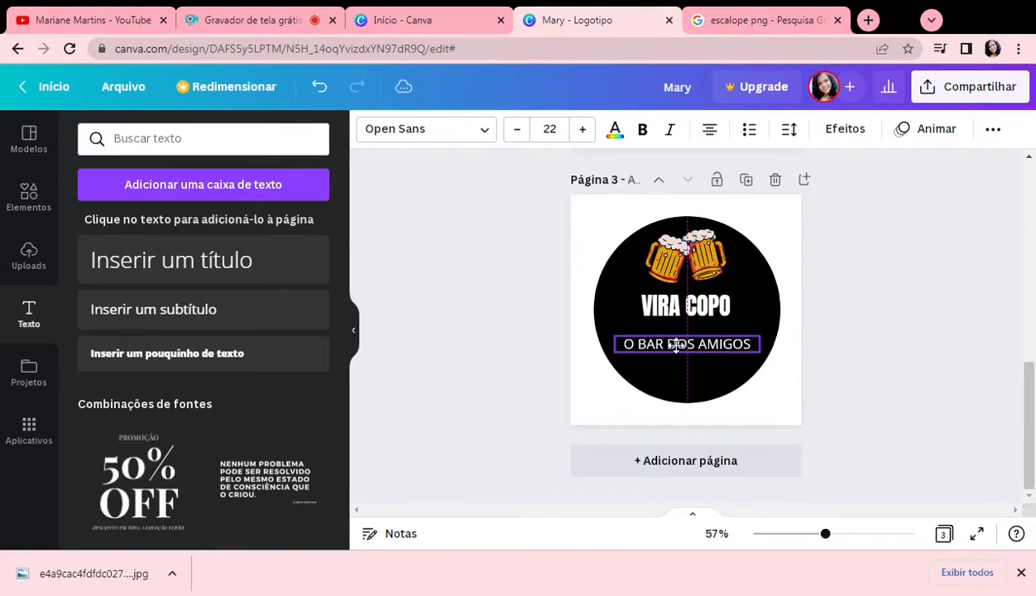
pyautogui.click(680, 314)
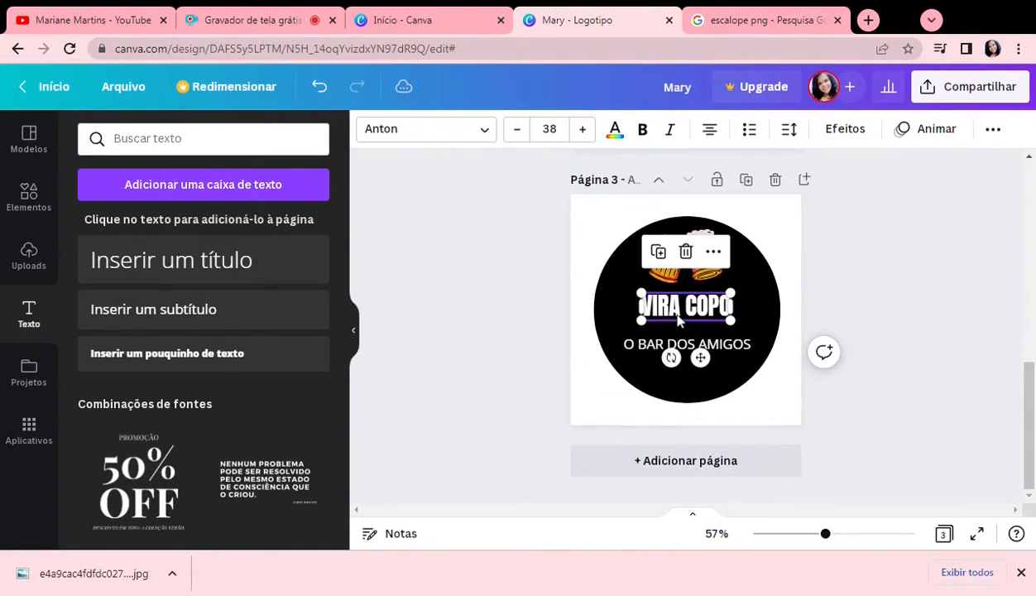
pyautogui.moveTo(679, 315); pyautogui.dragTo(677, 321)
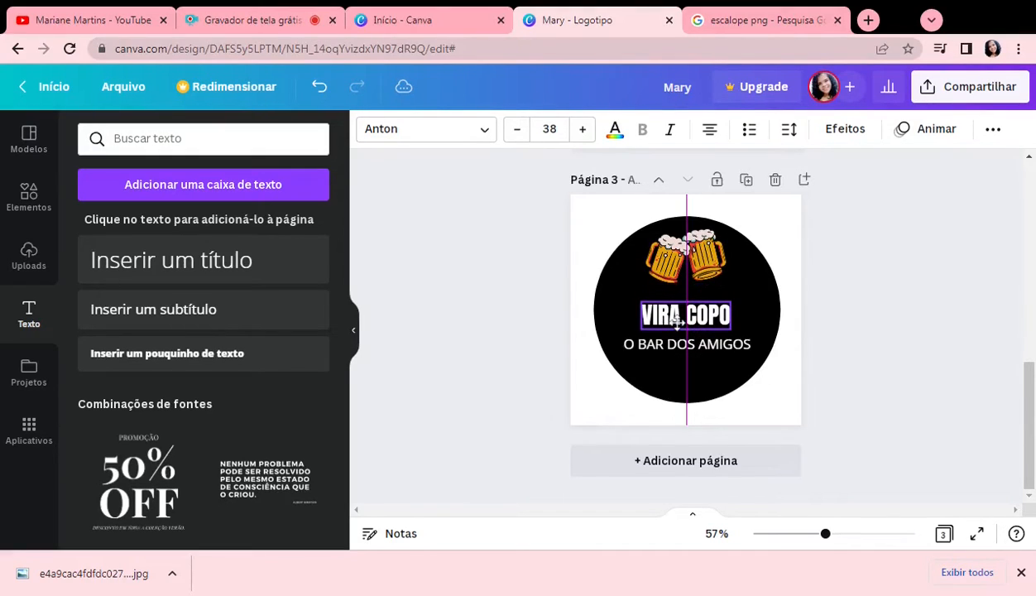
# Step: Restore the deleted "VIRA COPO" heading and lower the beer mugs graphic so it sits just above the heading
pyautogui.click(683, 263)
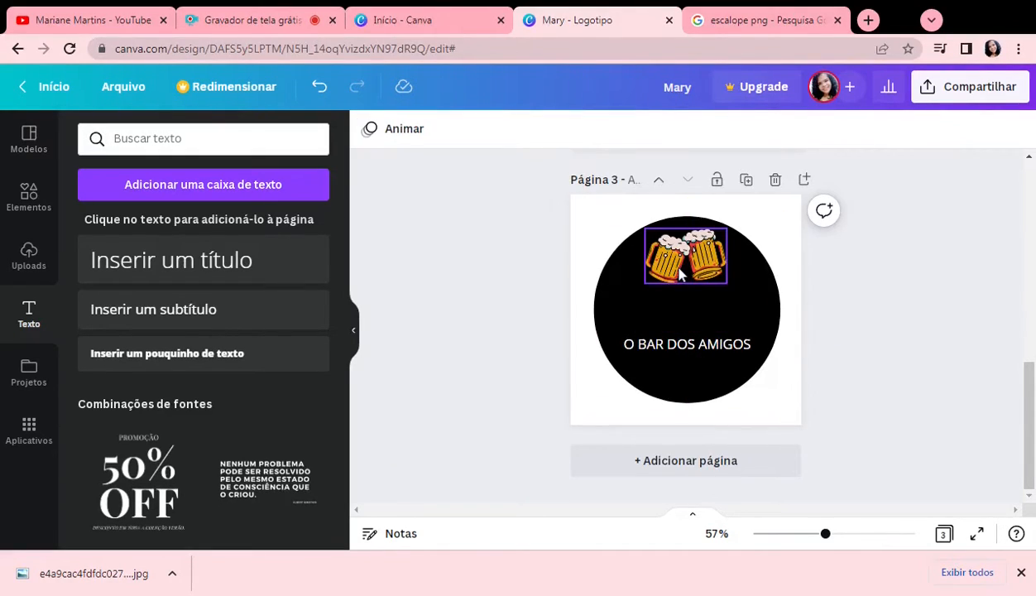
pyautogui.click(319, 86)
pyautogui.click(693, 280)
pyautogui.moveTo(692, 280); pyautogui.dragTo(692, 286)
# Step: Try the Bebas Neue font on the "VIRA COPO" heading and undo the font change
pyautogui.click(687, 314)
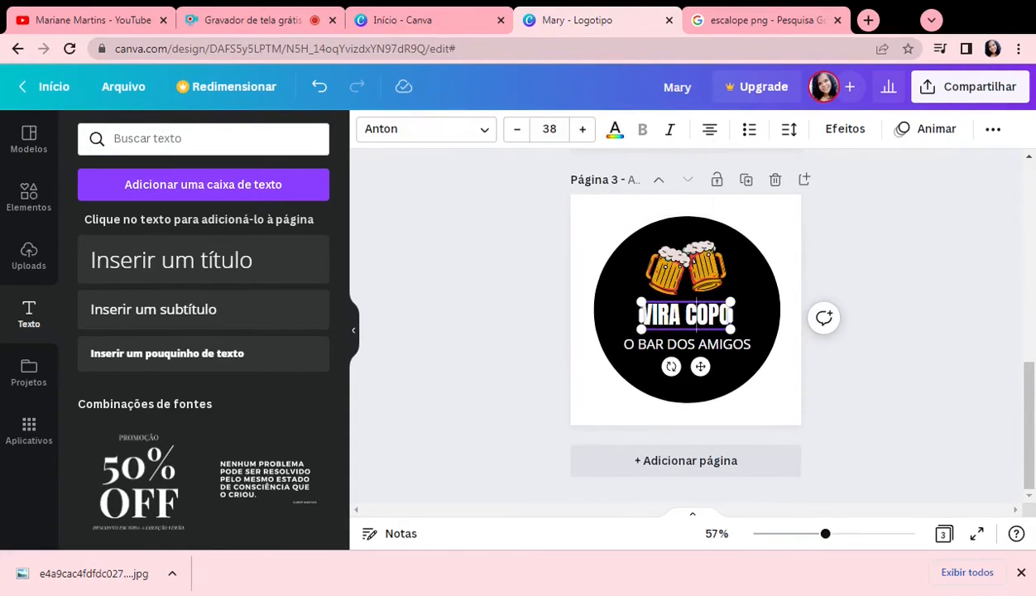
pyautogui.click(474, 139)
pyautogui.doubleClick(705, 314)
pyautogui.tripleClick(705, 314)
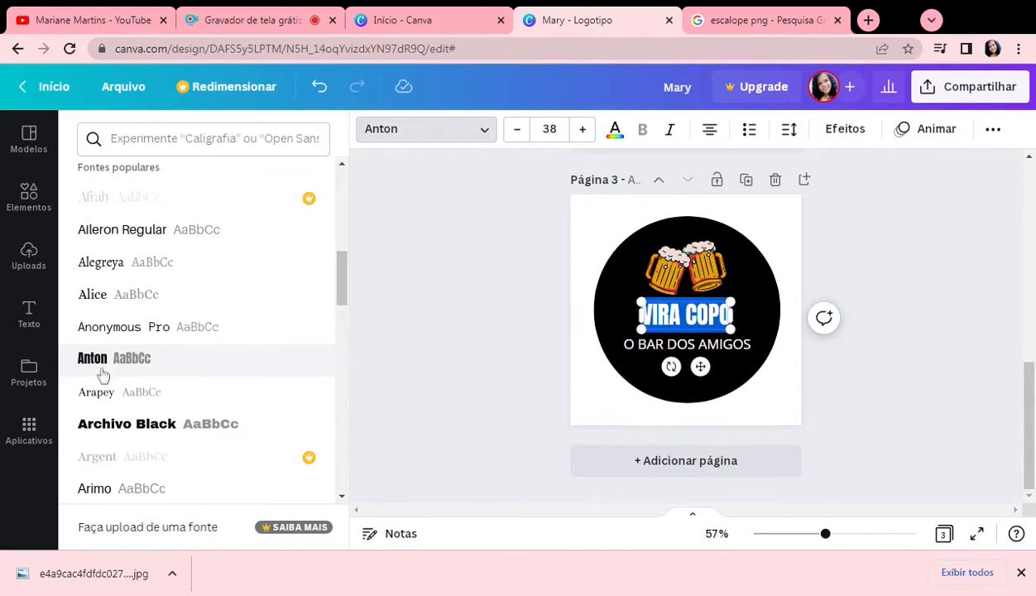
pyautogui.scroll(-3, 116, 434)
pyautogui.scroll(-1, 116, 434)
pyautogui.click(111, 273)
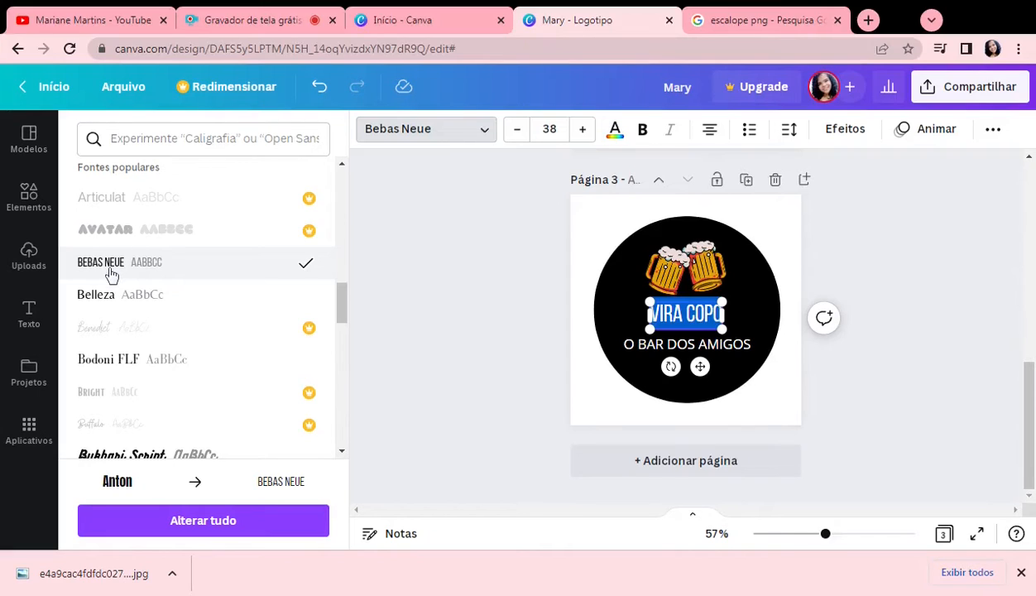
pyautogui.click(321, 88)
# Step: Try the Bukhari Script and Eczar SemiBold fonts on the "VIRA COPO" heading, dismissing the Canva Pro offer
pyautogui.scroll(-3, 213, 320)
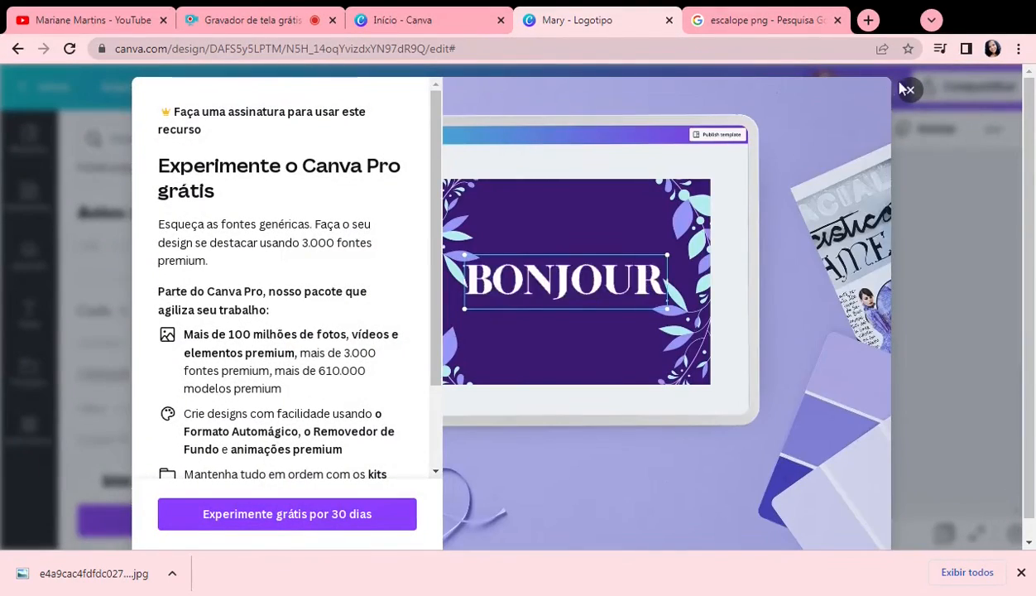
pyautogui.click(910, 89)
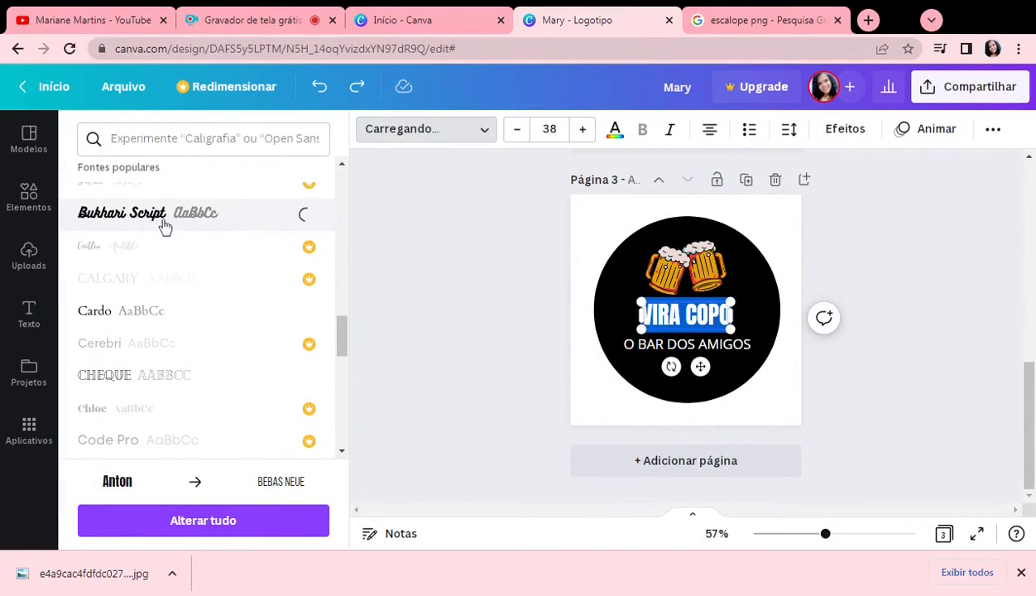
pyautogui.scroll(-3, 208, 300)
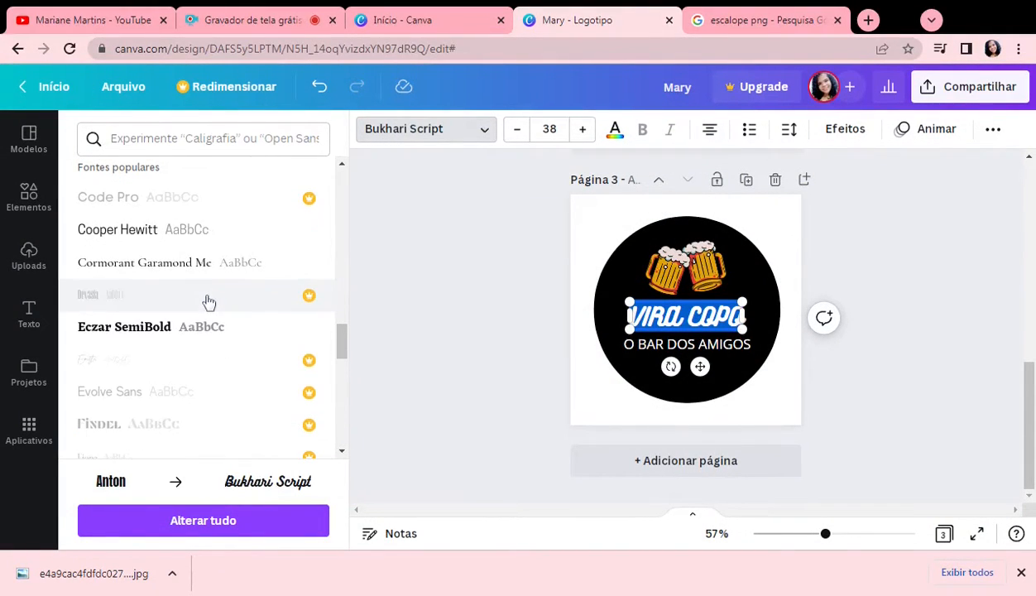
pyautogui.click(166, 327)
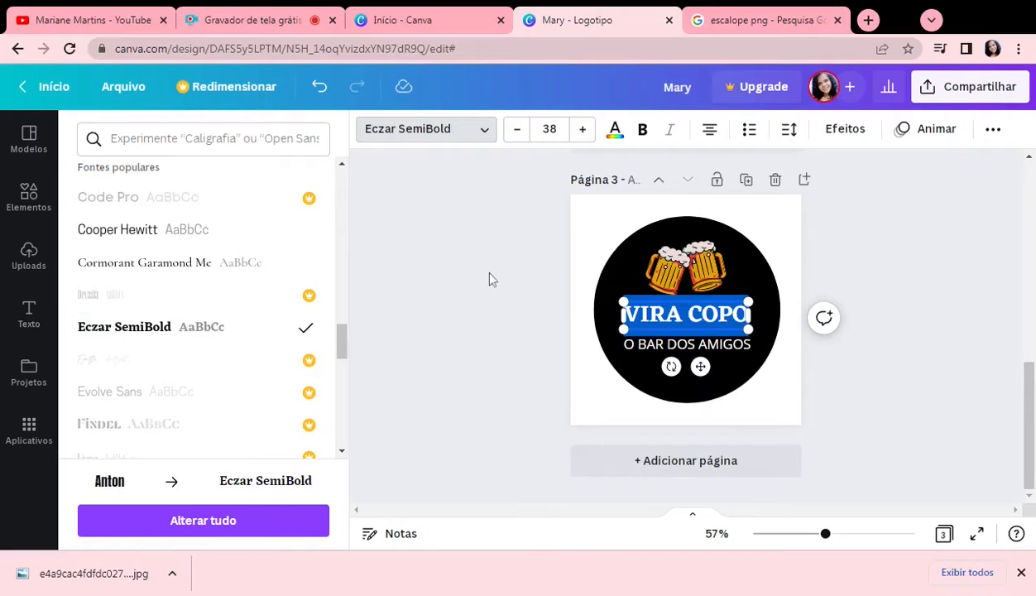
# Step: Try the Gagalin and League Spartan fonts on the "VIRA COPO" heading
pyautogui.scroll(-3, 133, 335)
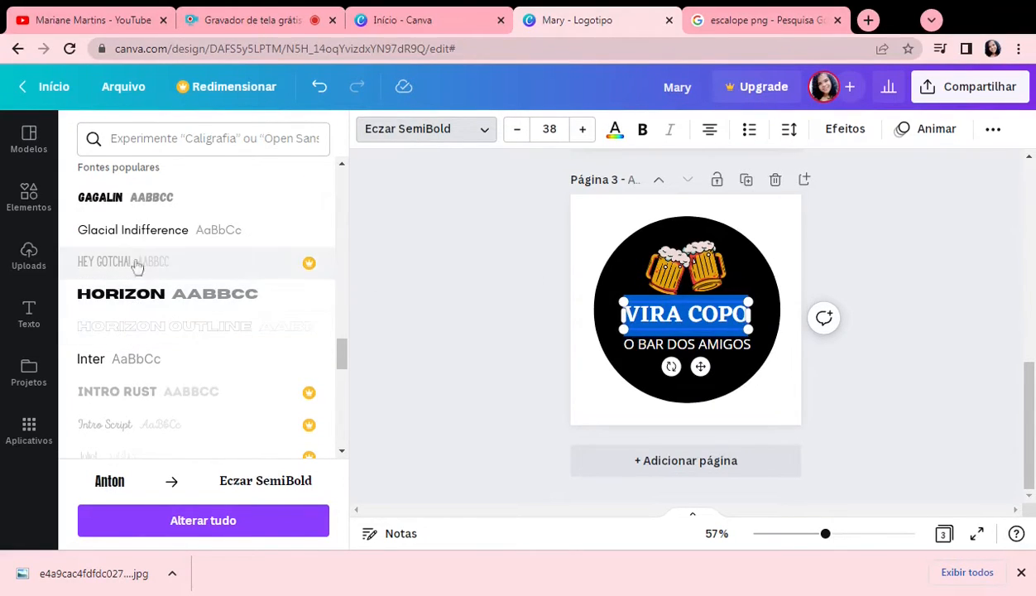
pyautogui.click(121, 207)
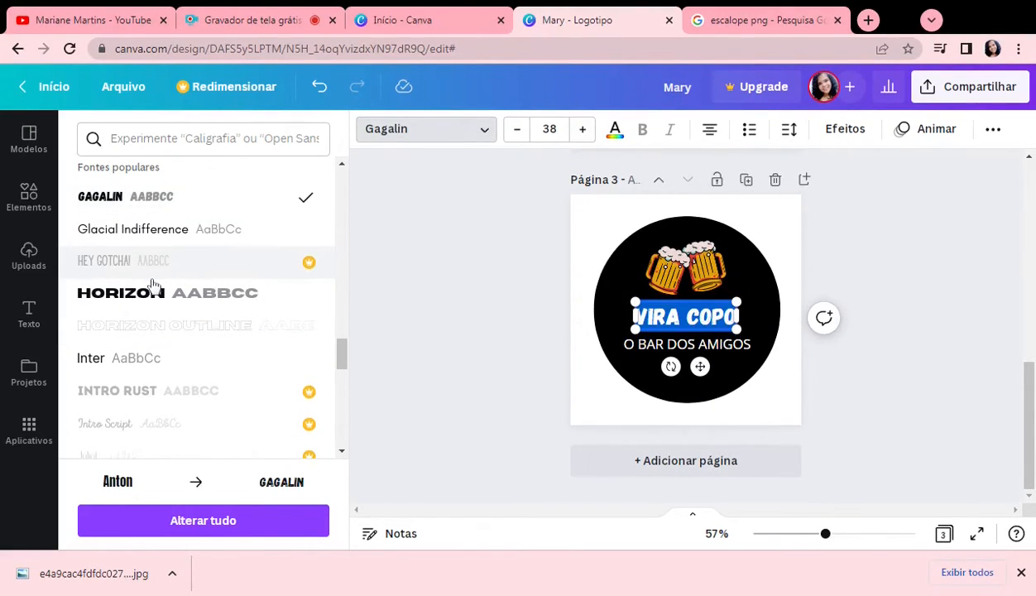
pyautogui.scroll(-3, 152, 285)
pyautogui.scroll(-1, 152, 285)
pyautogui.click(131, 358)
# Step: Set the heading's font to Oswald and change its text to "VIRA COPOS"
pyautogui.scroll(-5, 133, 358)
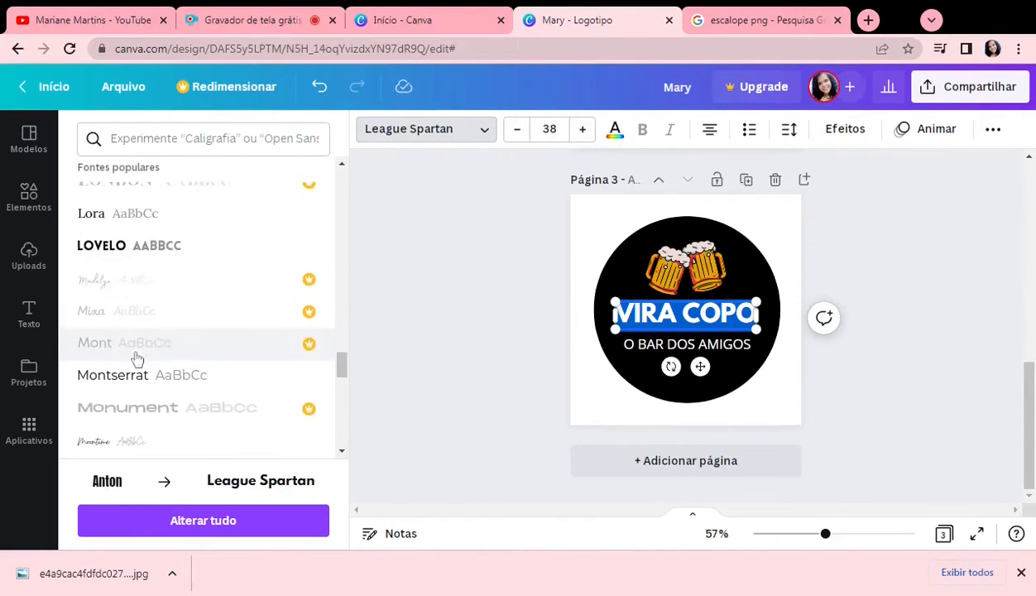
pyautogui.scroll(-4, 136, 358)
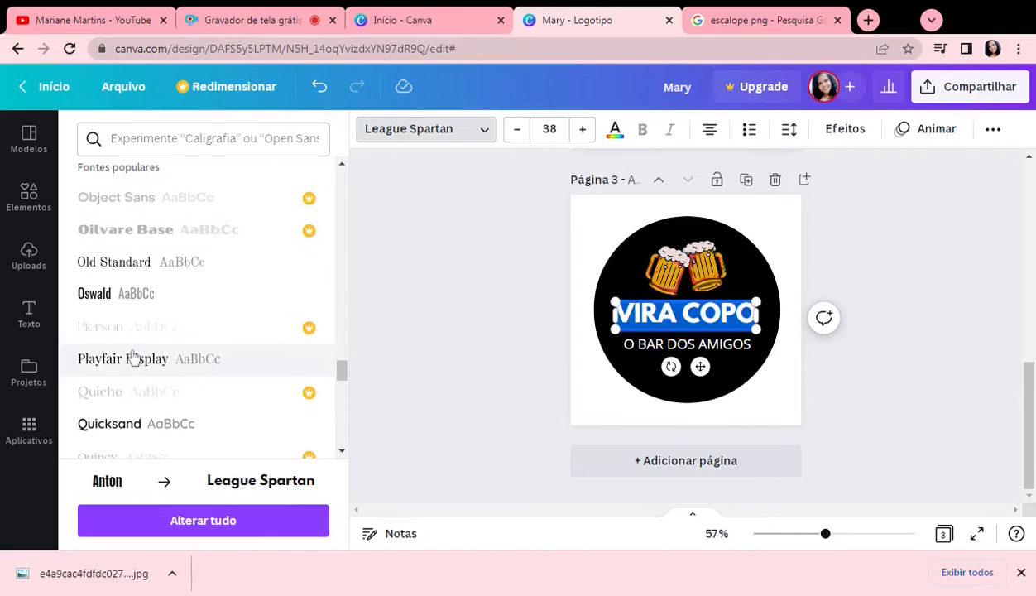
pyautogui.click(115, 296)
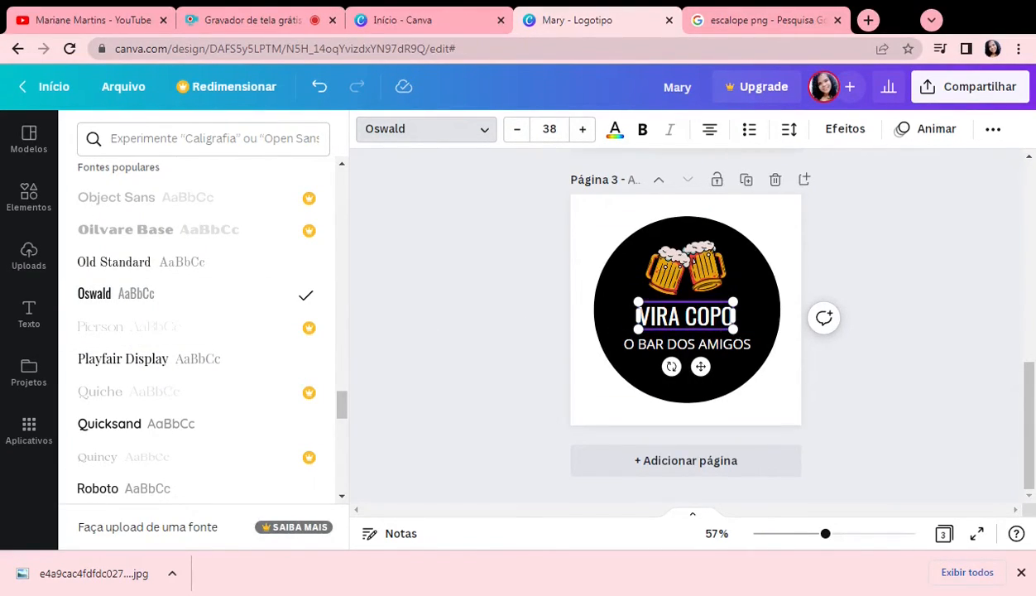
pyautogui.write('S')
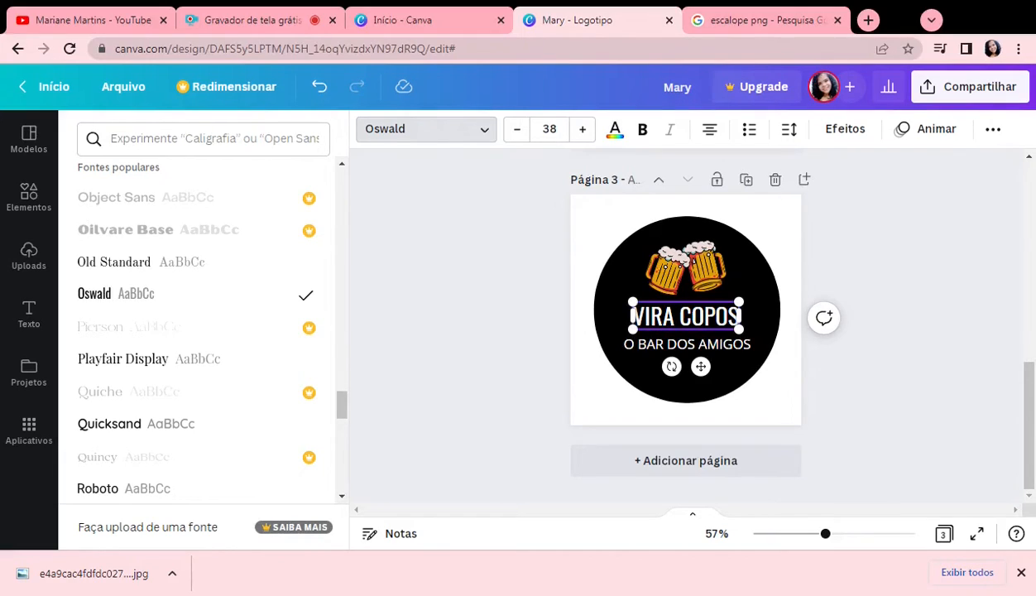
# Step: Make the whole "VIRA COPOS" heading bold
pyautogui.moveTo(727, 316); pyautogui.dragTo(650, 316)
pyautogui.click(656, 316)
pyautogui.doubleClick(656, 316)
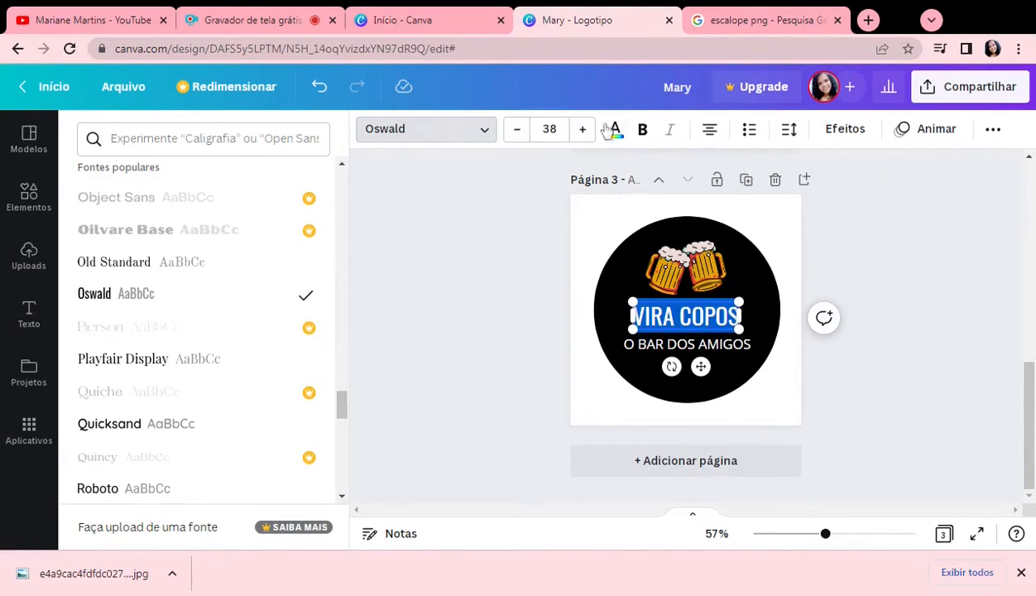
pyautogui.click(640, 130)
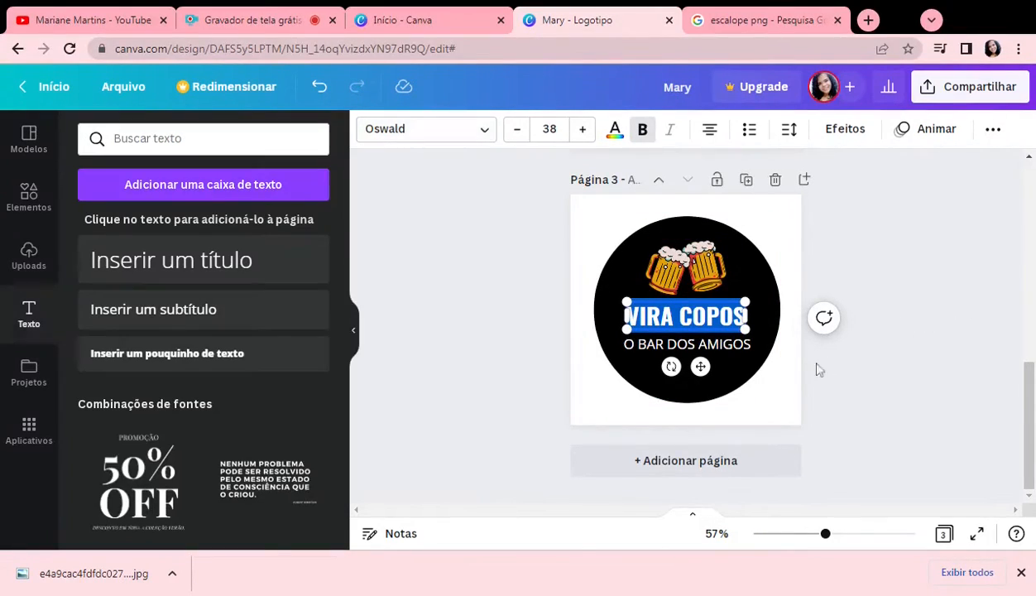
# Step: Reduce the font size of the whole "O BAR DOS AMIGOS" subheading to 17
pyautogui.click(738, 356)
pyautogui.click(747, 333)
pyautogui.click(741, 345)
pyautogui.click(741, 345)
pyautogui.hotkey('ctrl', 'a')
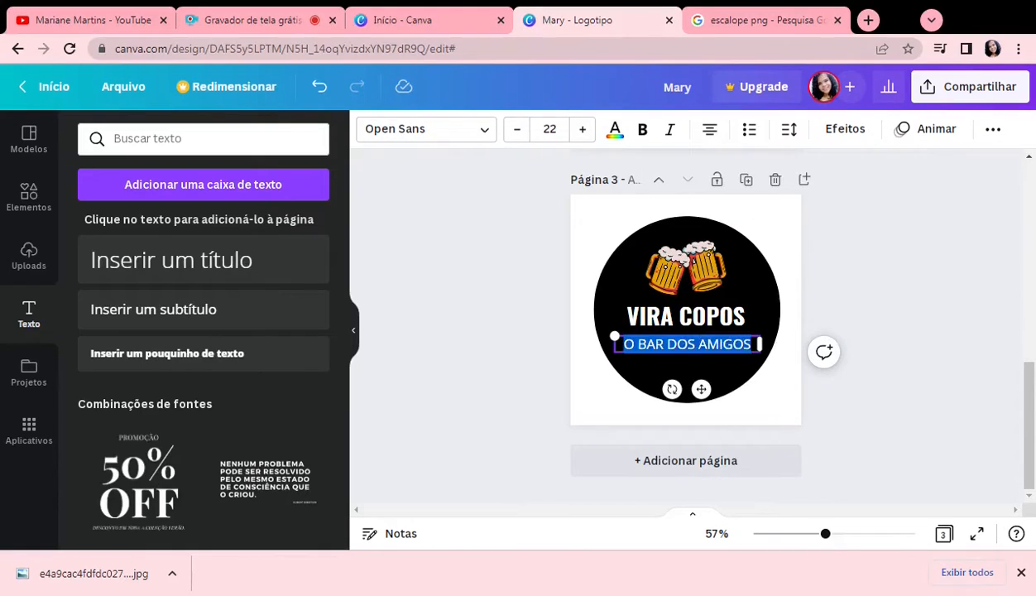
pyautogui.click(518, 130)
pyautogui.click(518, 130)
pyautogui.click(518, 130)
pyautogui.click(518, 130)
pyautogui.click(518, 129)
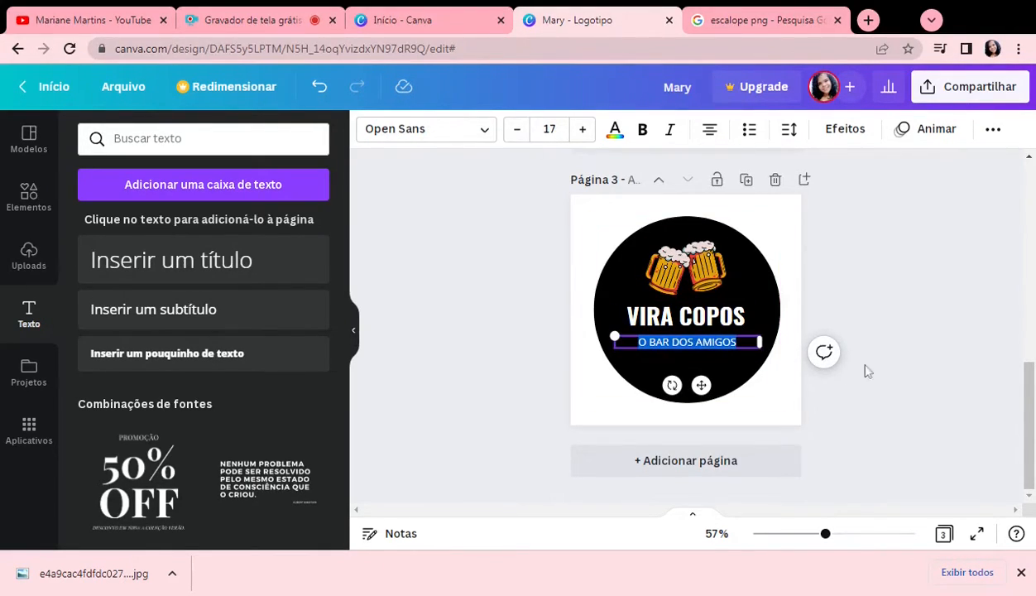
# Step: Move the "O BAR DOS AMIGOS" subheading up so it sits directly beneath the "VIRA COPOS" heading
pyautogui.click(763, 374)
pyautogui.click(699, 351)
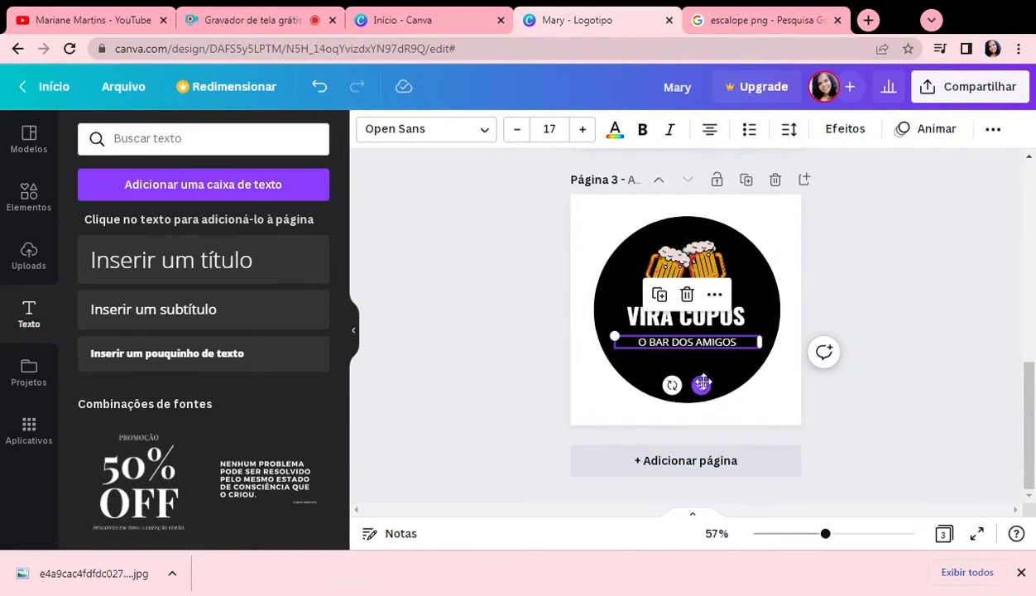
pyautogui.moveTo(702, 384); pyautogui.dragTo(701, 374)
pyautogui.click(738, 414)
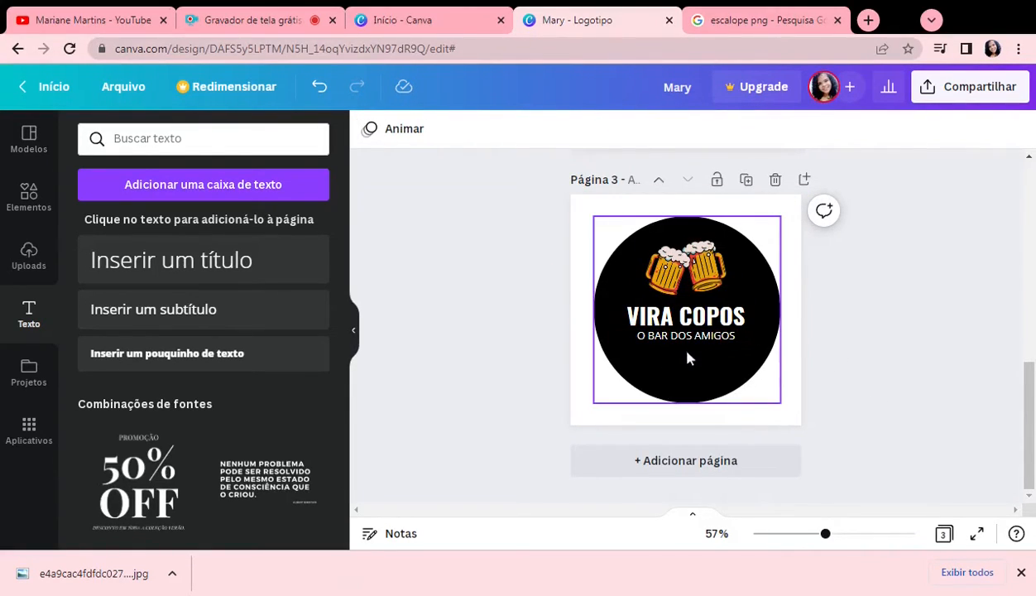
# Step: Add a small body text reading "CONVENIÊNCIA" and place it centred below the "O BAR DOS AMIGOS" subheading
pyautogui.click(162, 355)
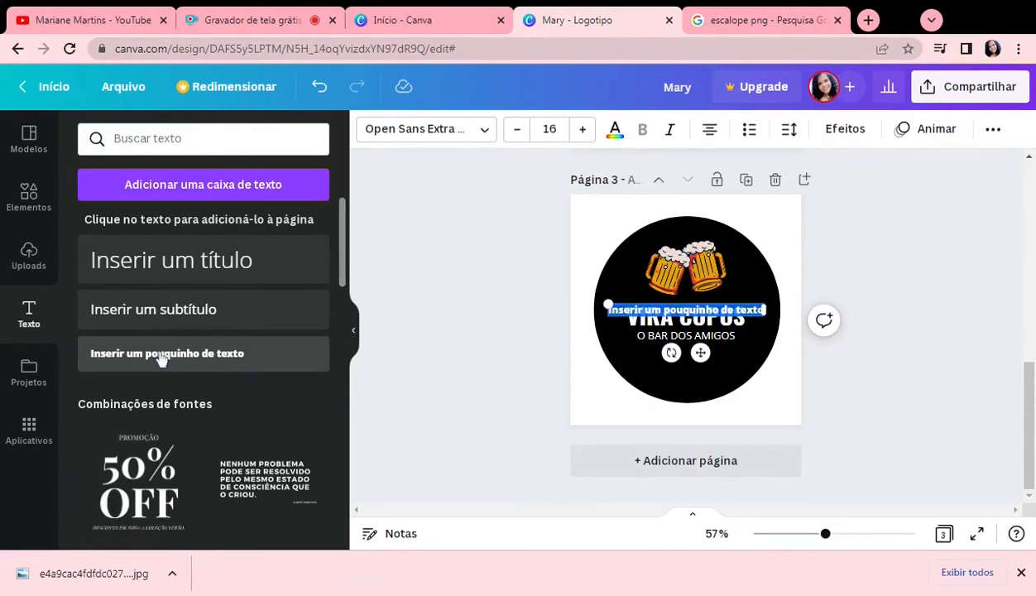
pyautogui.press('BackSpace')
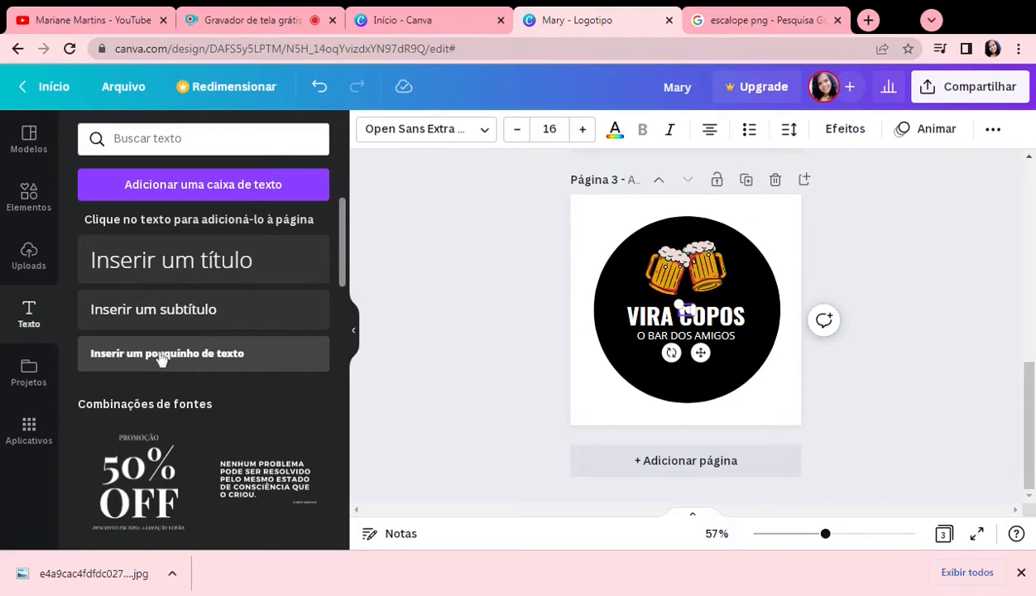
pyautogui.write('CONVENIÊ')
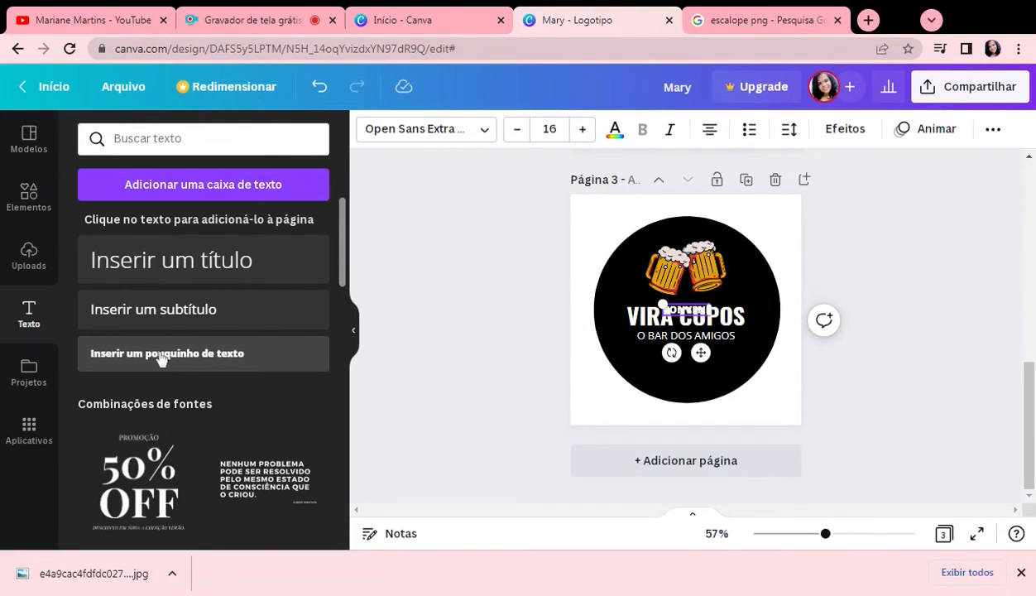
pyautogui.write('NCIA')
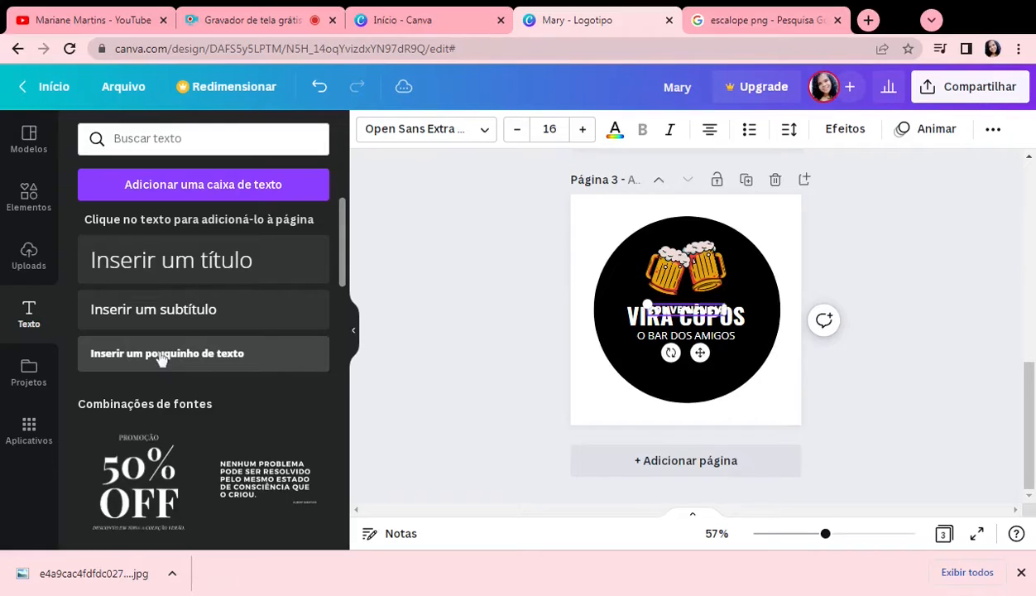
pyautogui.moveTo(701, 357); pyautogui.dragTo(710, 398)
# Step: Set the font of the "CONVENIÊNCIA" text to Bebas Neue
pyautogui.doubleClick(688, 354)
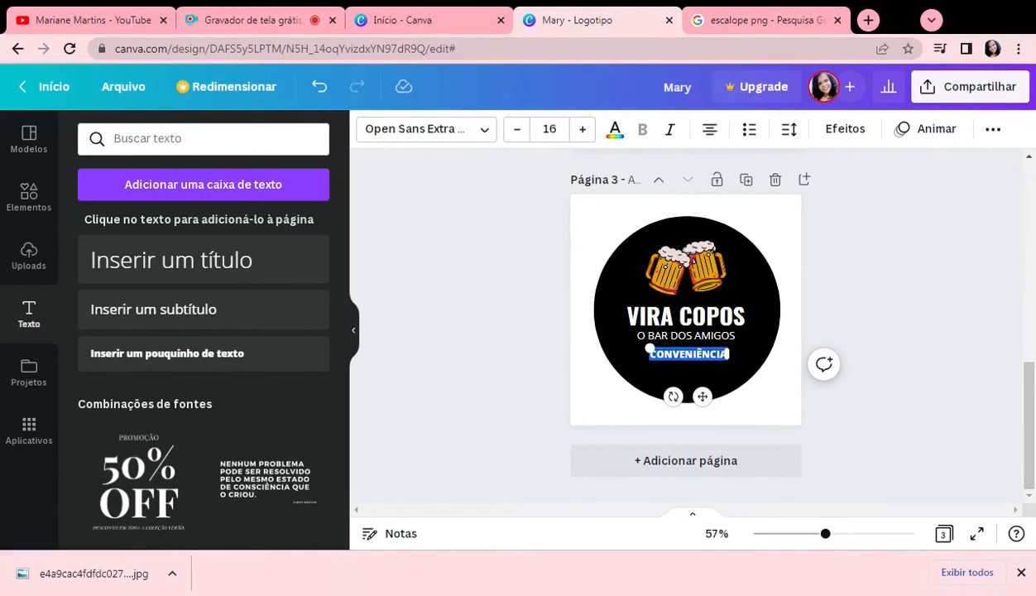
pyautogui.click(483, 133)
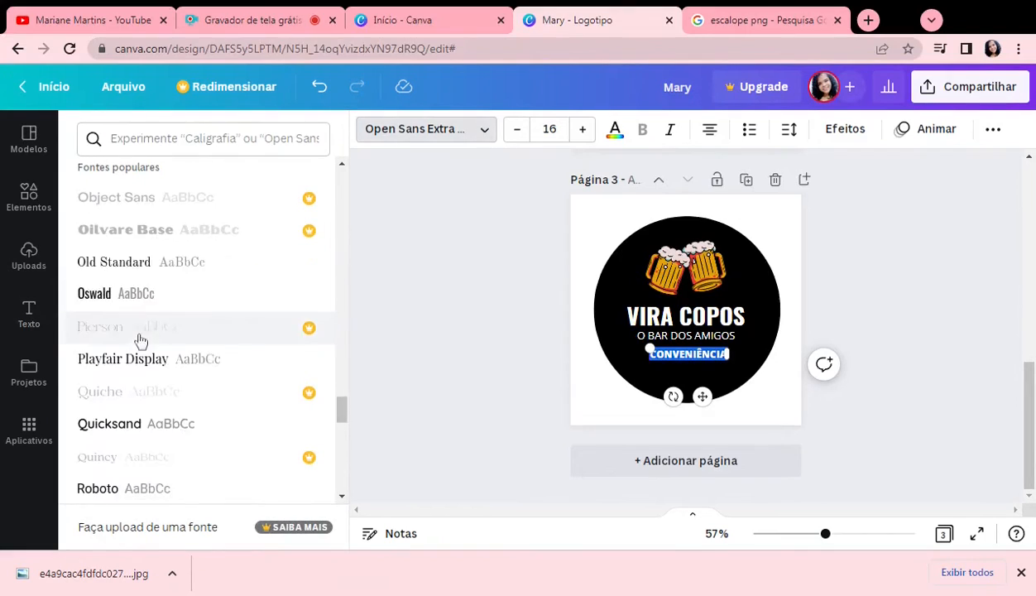
pyautogui.scroll(10, 145, 331)
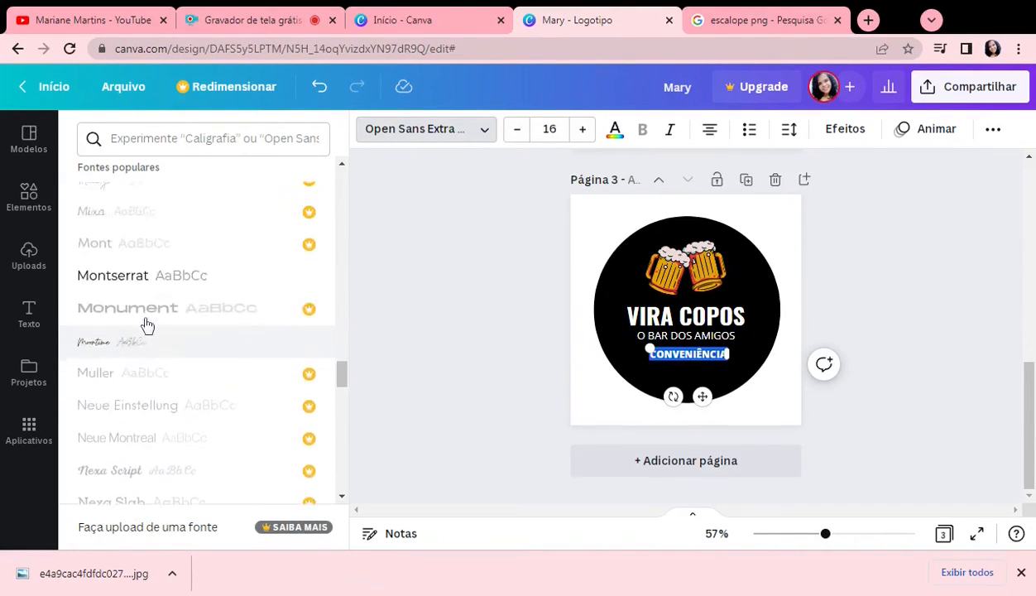
pyautogui.scroll(3, 145, 304)
pyautogui.scroll(8, 144, 304)
pyautogui.scroll(8, 145, 305)
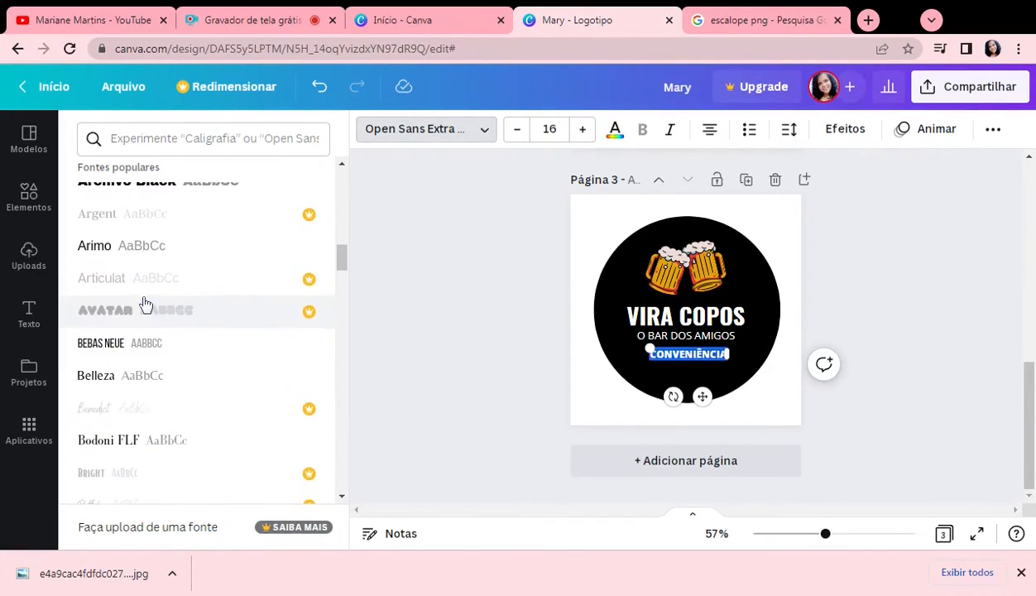
pyautogui.click(129, 345)
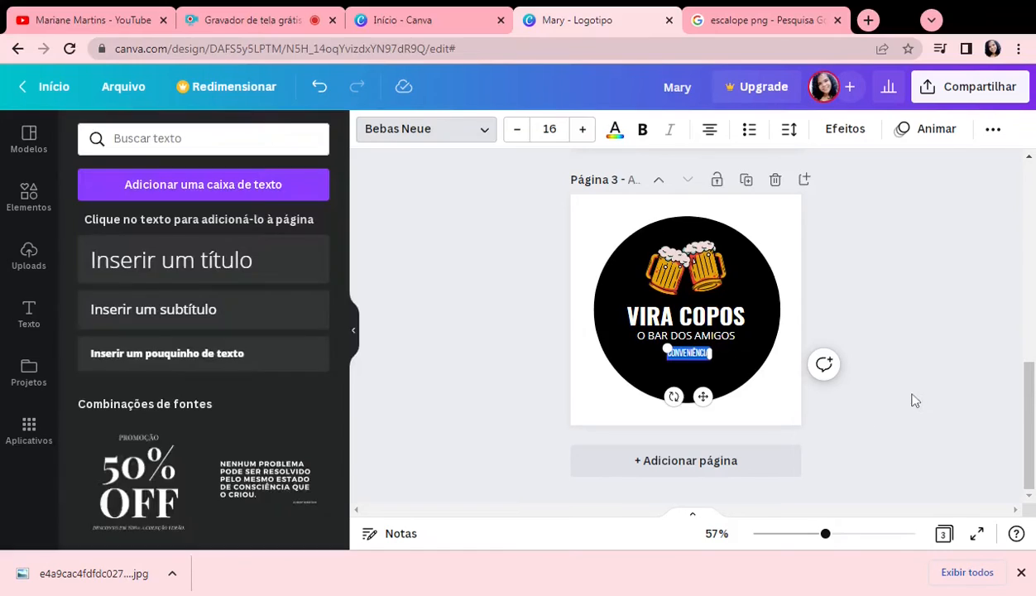
pyautogui.click(741, 366)
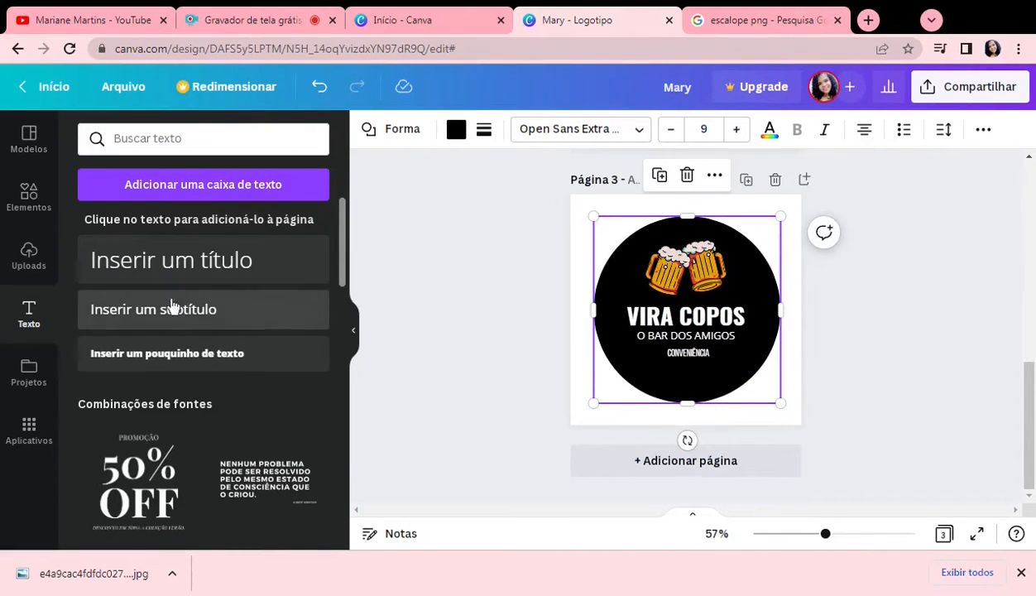
# Step: Find "circulo" among the elements, add a circle outline to the bar logo on page three and colour it yellow
pyautogui.click(29, 197)
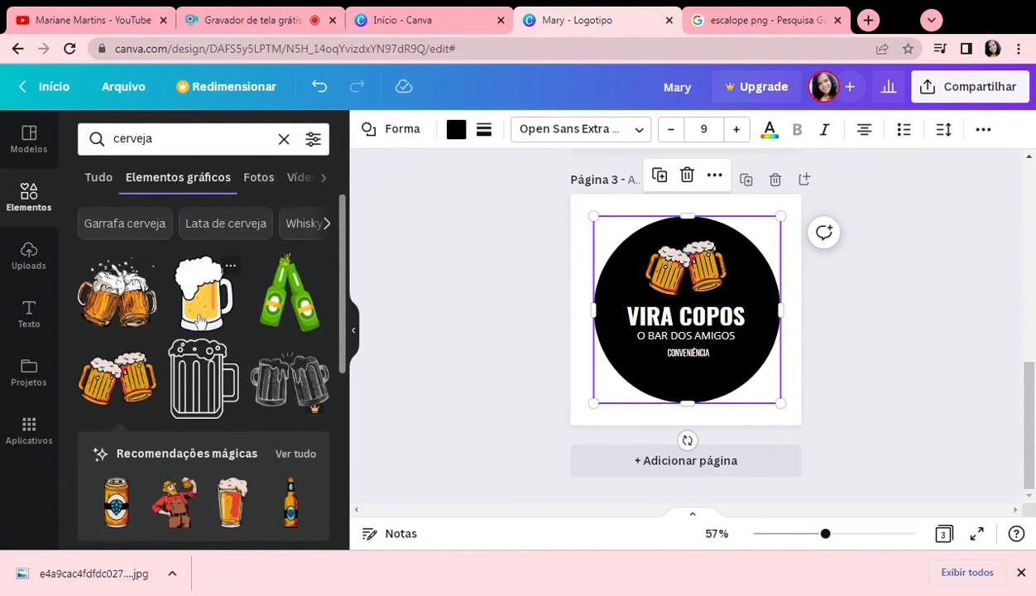
pyautogui.scroll(-3, 189, 343)
pyautogui.scroll(3, 188, 343)
pyautogui.click(102, 180)
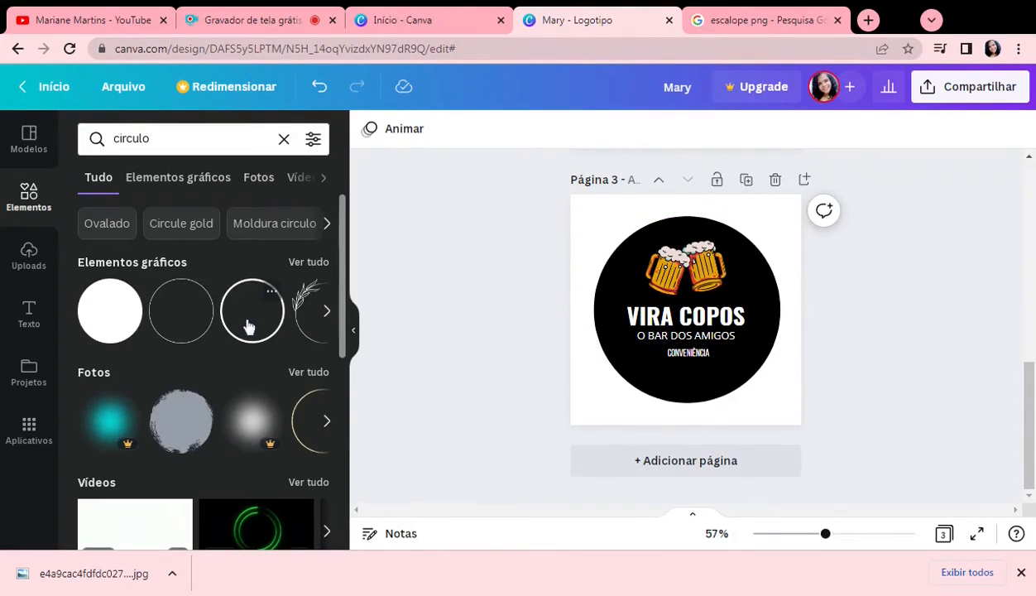
pyautogui.click(686, 273)
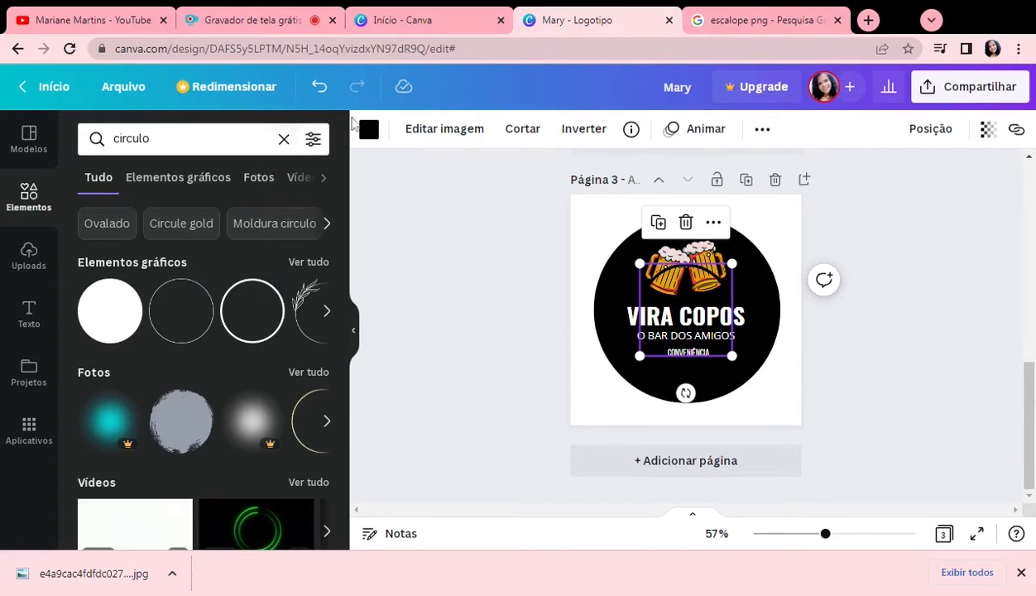
pyautogui.click(369, 130)
pyautogui.click(234, 264)
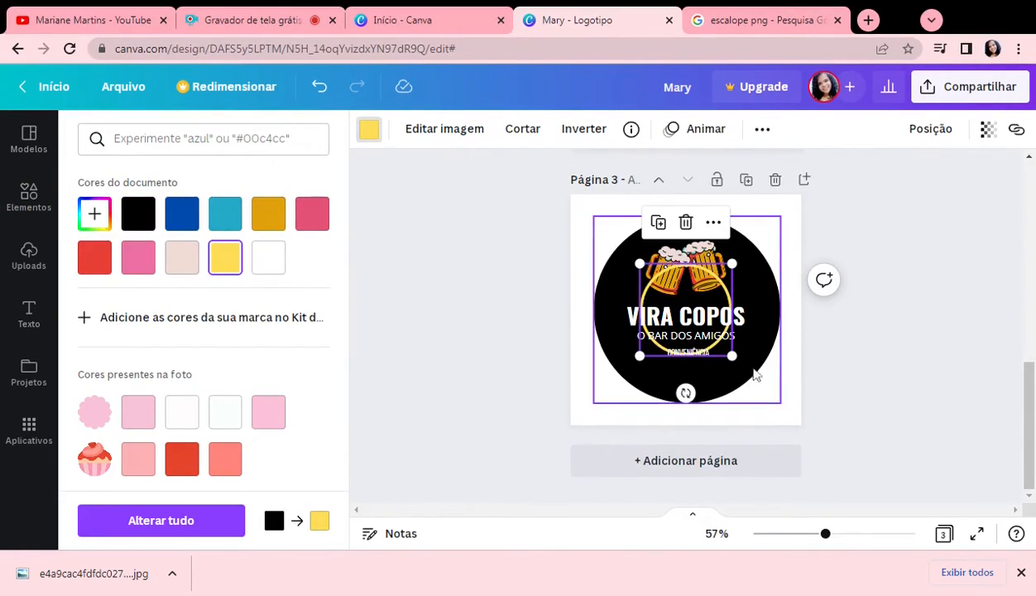
# Step: Enlarge the yellow ring to fit just inside the edge of the black circle
pyautogui.moveTo(731, 356); pyautogui.dragTo(763, 387)
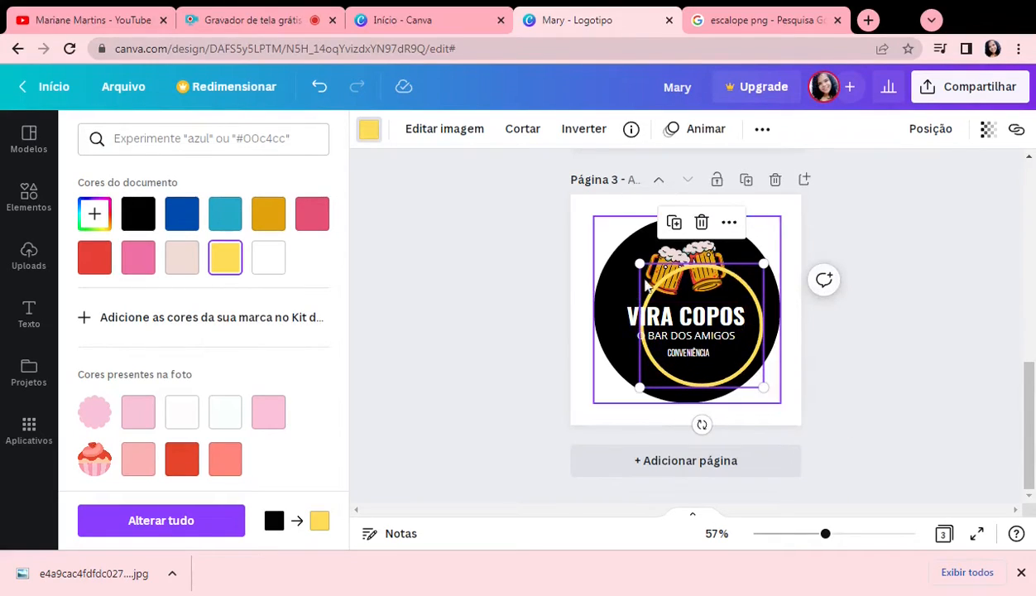
pyautogui.moveTo(639, 264); pyautogui.dragTo(600, 224)
pyautogui.moveTo(760, 383); pyautogui.dragTo(777, 390)
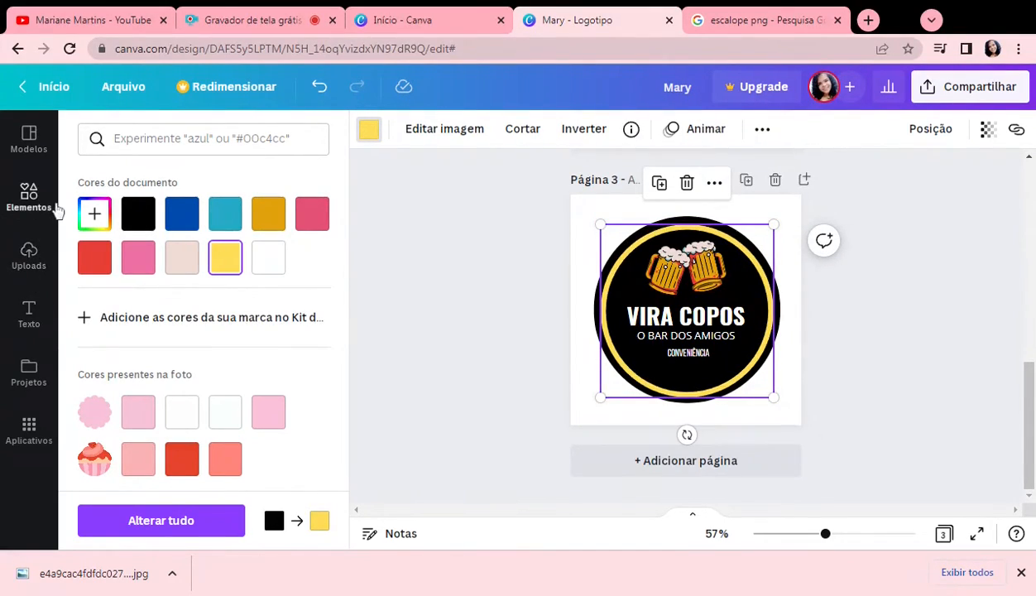
# Step: Search the elements for "circulo pontilhado" and delete the solid yellow ring from the logo
pyautogui.click(54, 212)
pyautogui.click(53, 213)
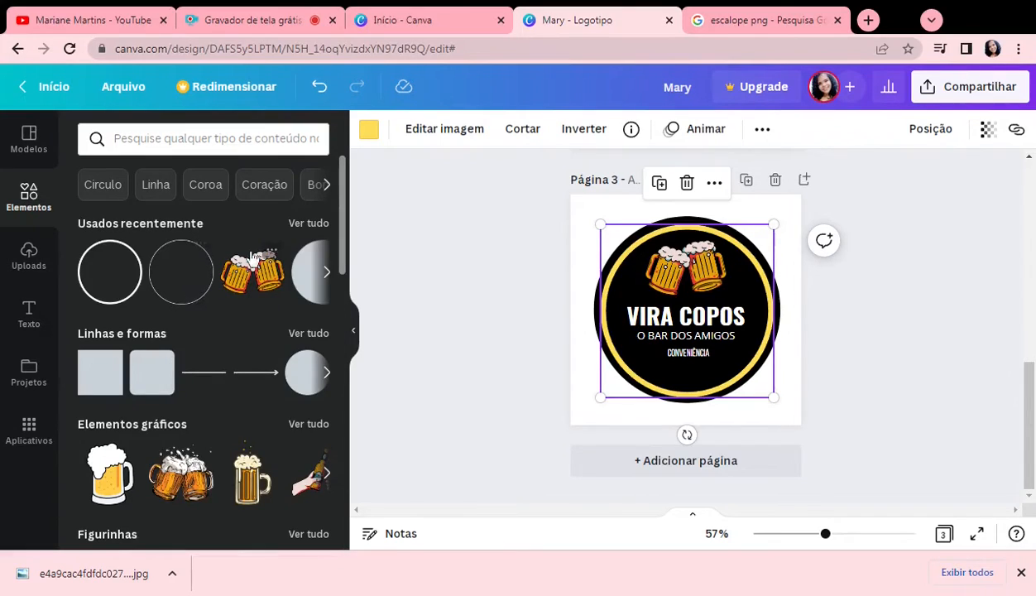
pyautogui.scroll(-3, 292, 319)
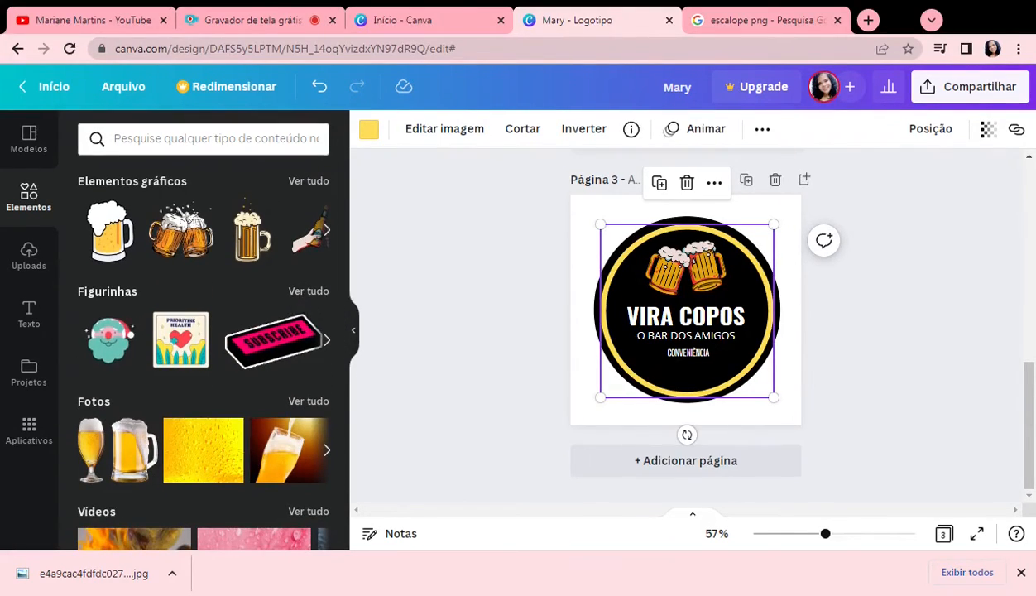
pyautogui.click(207, 138)
pyautogui.write('c')
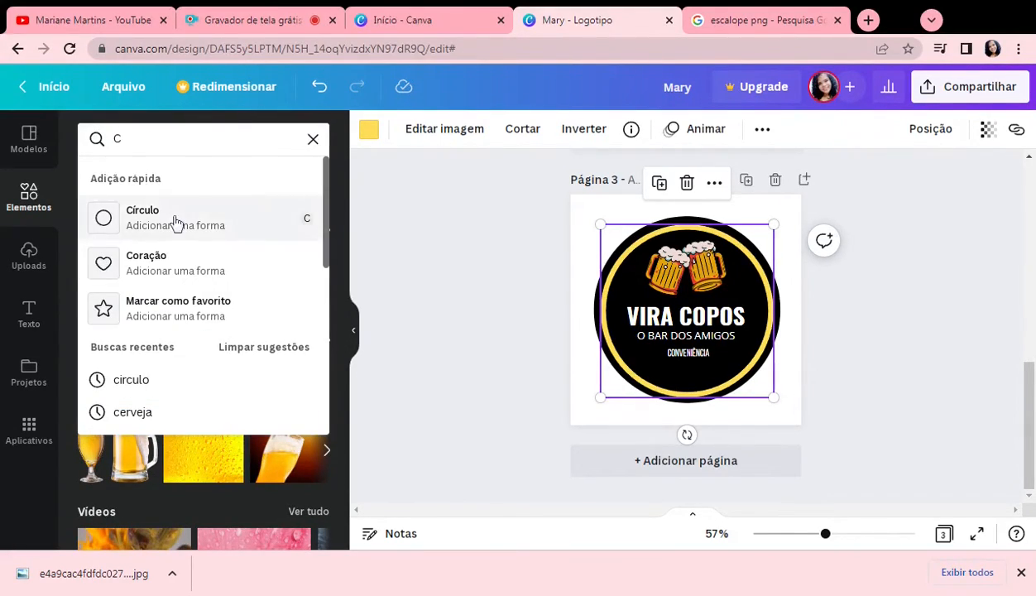
pyautogui.write('IR')
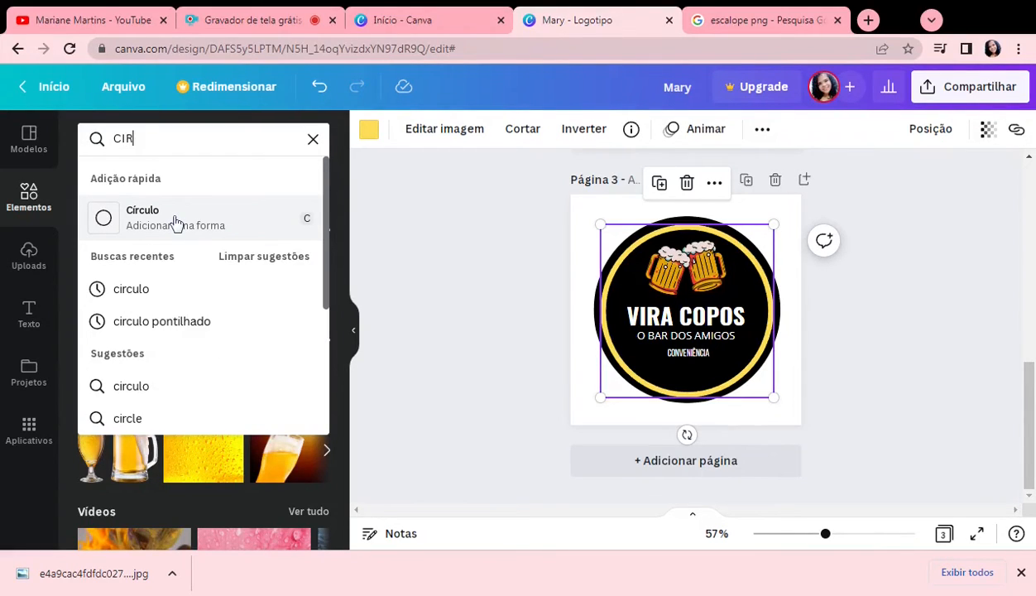
pyautogui.click(159, 321)
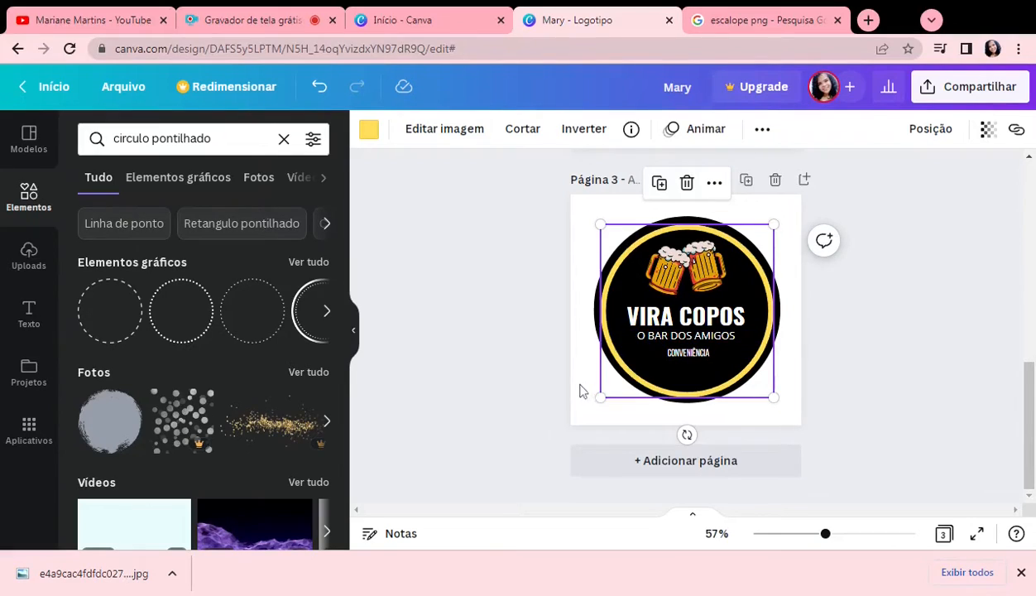
pyautogui.press('Delete')
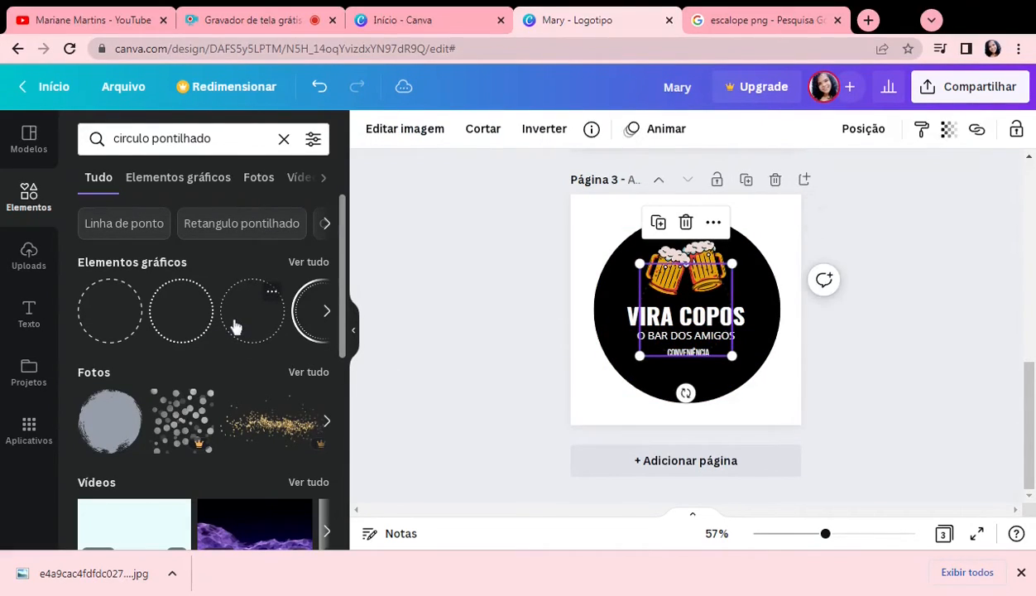
# Step: Add the bolder round-dotted circle to the logo and remove the finer dotted one
pyautogui.click(182, 326)
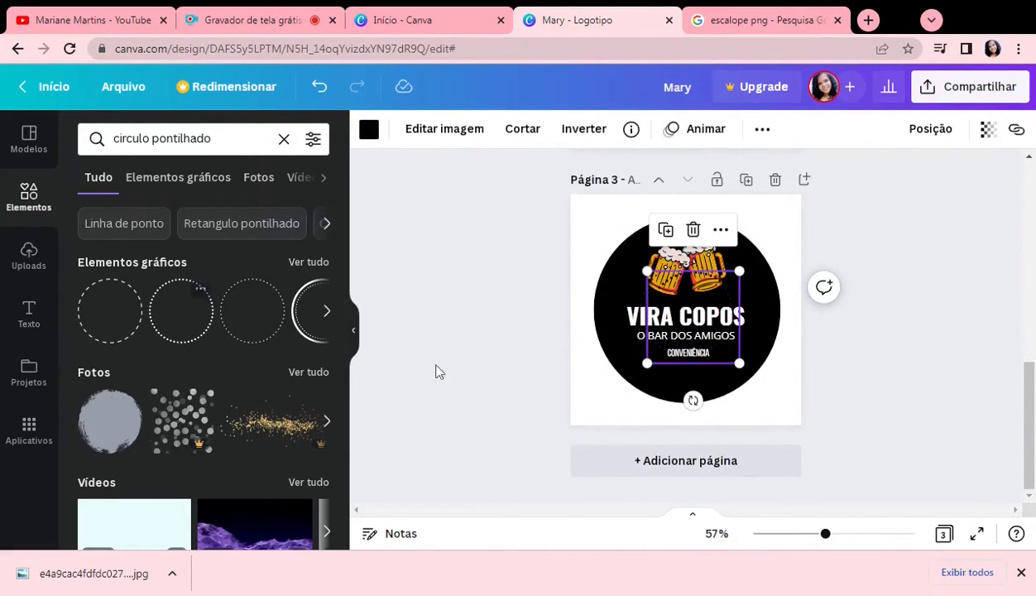
pyautogui.click(645, 297)
pyautogui.press('Delete')
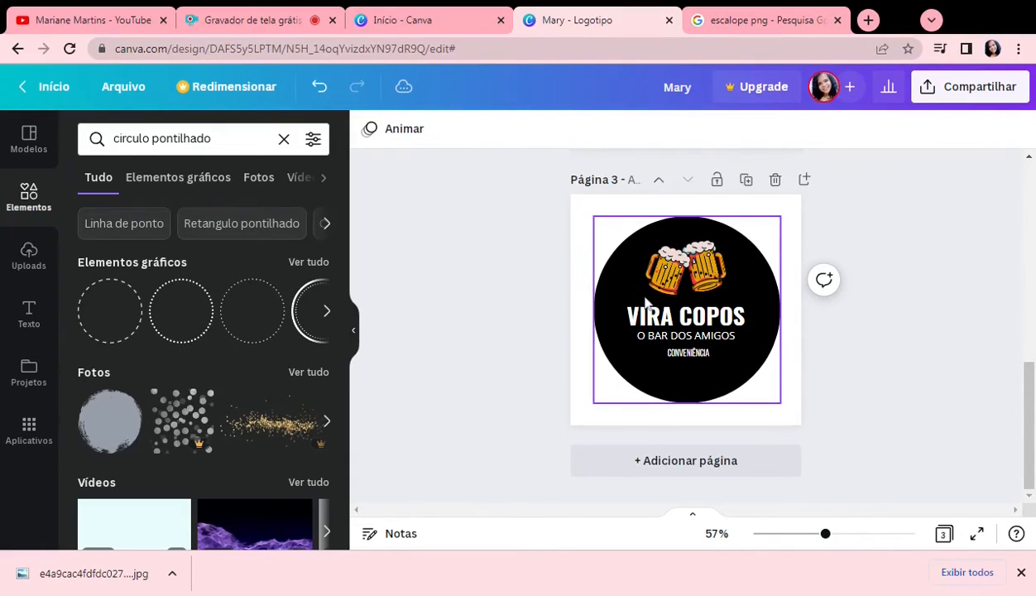
pyautogui.click(685, 294)
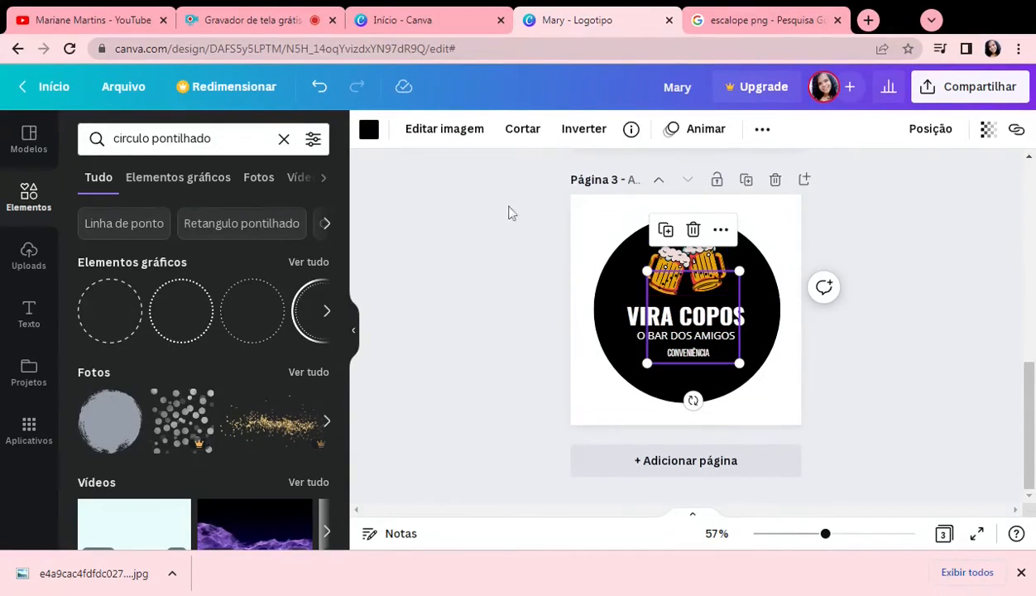
# Step: Colour the dotted circle with the document's yellow
pyautogui.click(370, 131)
pyautogui.scroll(-3, 270, 422)
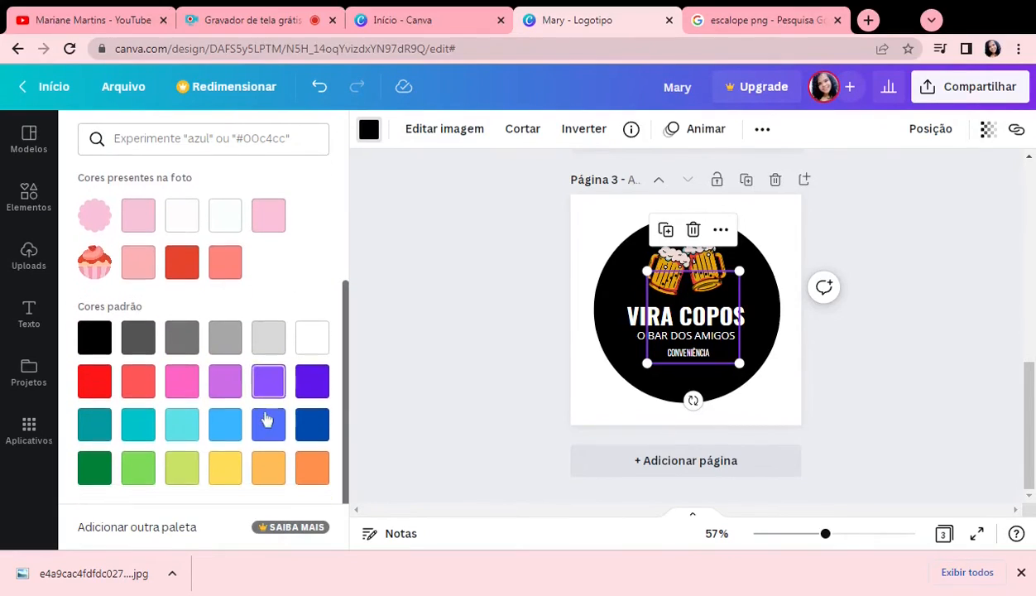
pyautogui.scroll(3, 273, 410)
pyautogui.click(225, 258)
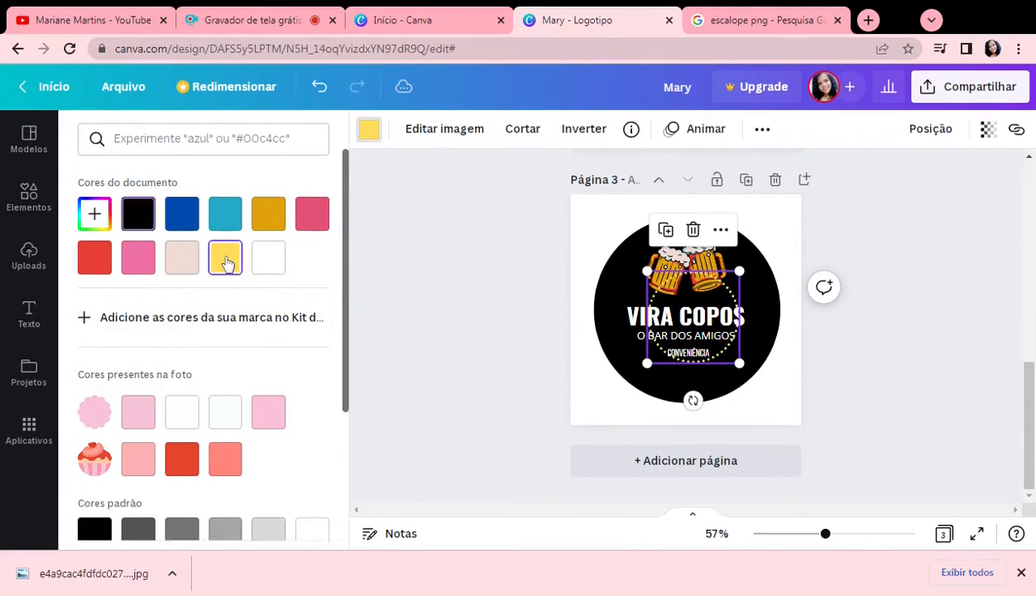
# Step: Enlarge the yellow dotted circle and centre it just inside the edge of the black circle
pyautogui.moveTo(741, 362); pyautogui.dragTo(757, 381)
pyautogui.moveTo(643, 270); pyautogui.dragTo(599, 226)
pyautogui.moveTo(757, 382); pyautogui.dragTo(774, 397)
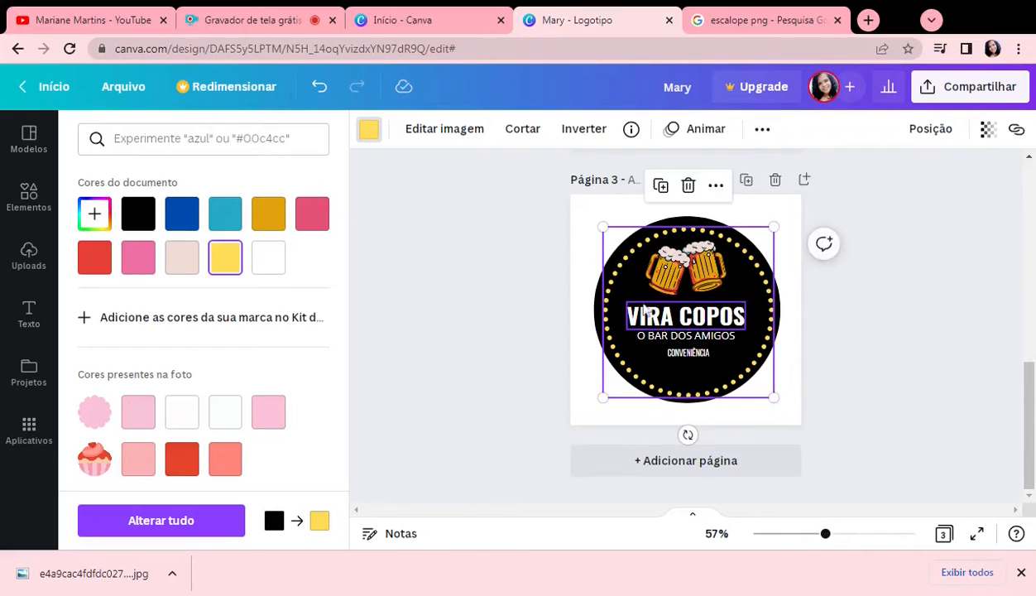
pyautogui.moveTo(603, 225); pyautogui.dragTo(594, 219)
pyautogui.moveTo(667, 378); pyautogui.dragTo(679, 381)
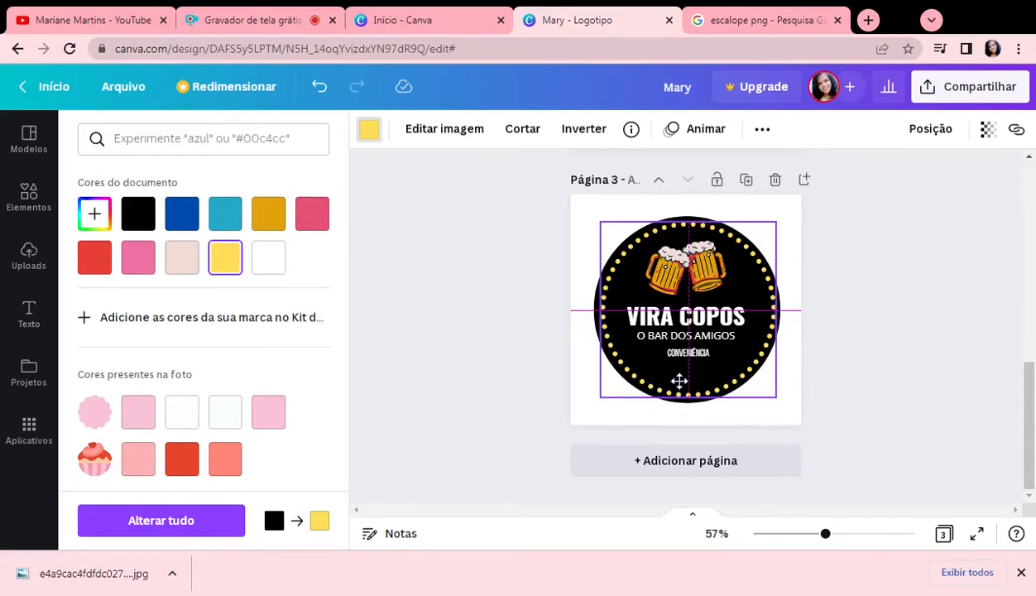
pyautogui.moveTo(678, 380); pyautogui.dragTo(676, 382)
pyautogui.click(807, 472)
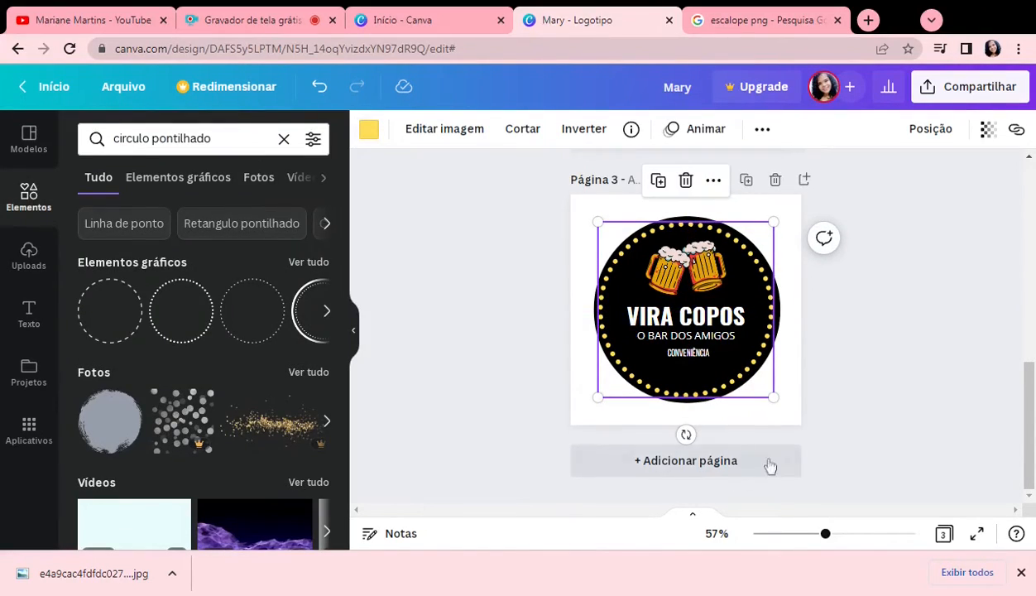
pyautogui.click(952, 400)
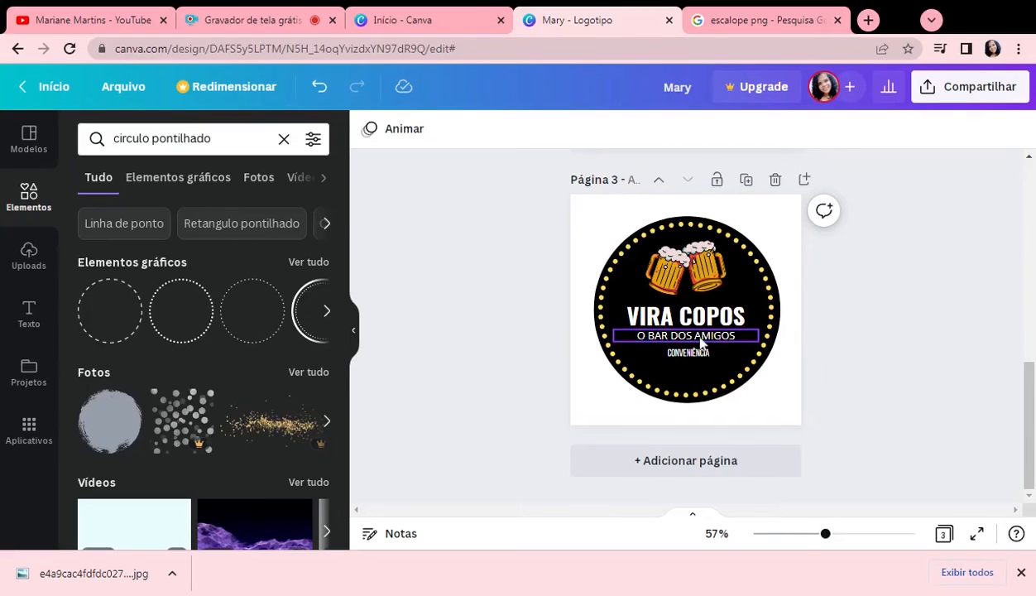
# Step: Add a dashed circle from the graphics to the "Compre & Pague" logo on page two and colour it yellow
pyautogui.scroll(3, 900, 392)
pyautogui.scroll(1, 901, 392)
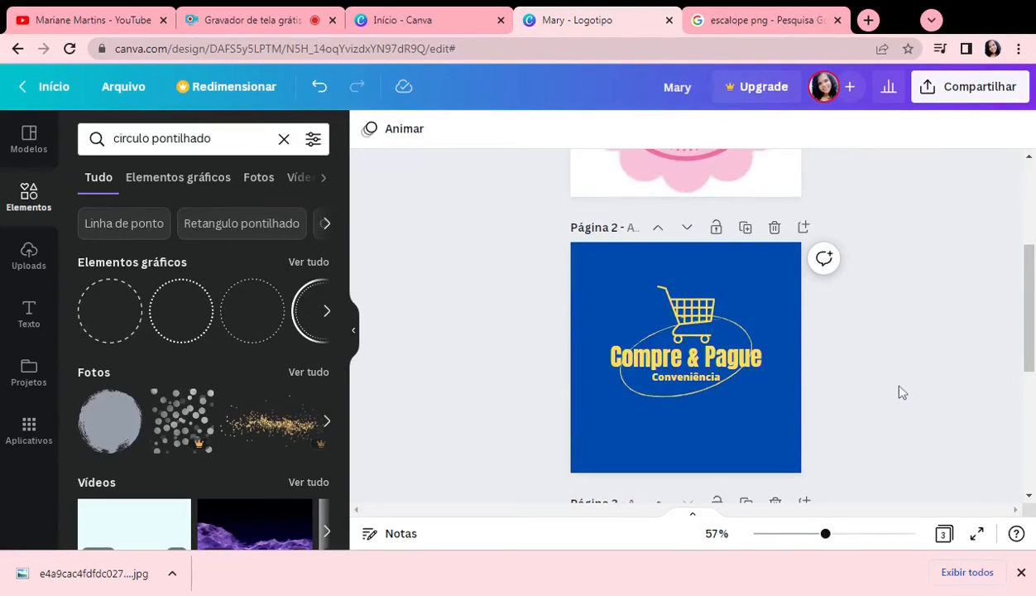
pyautogui.scroll(3, 902, 392)
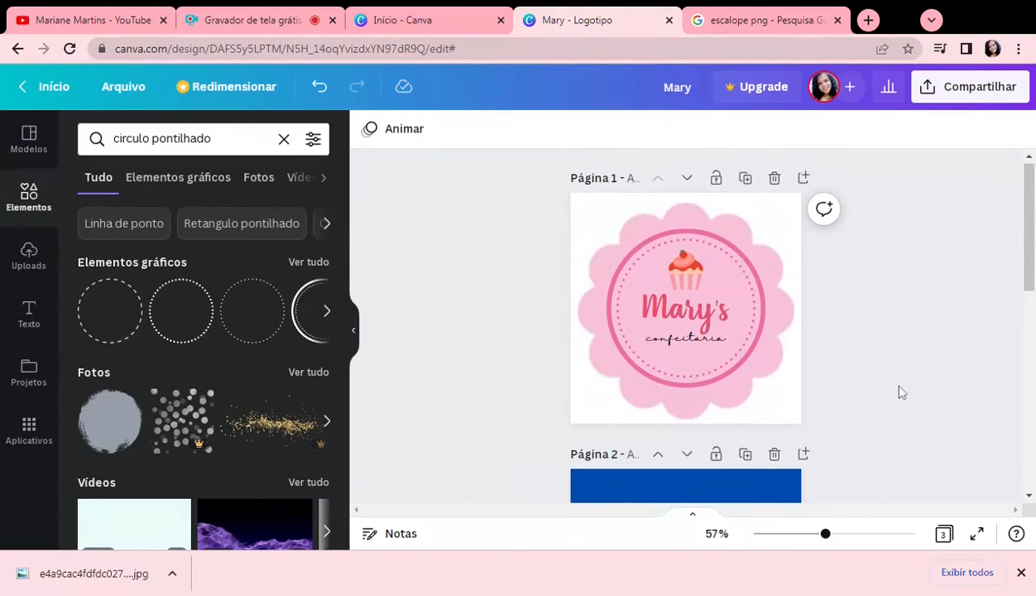
pyautogui.scroll(-3, 901, 392)
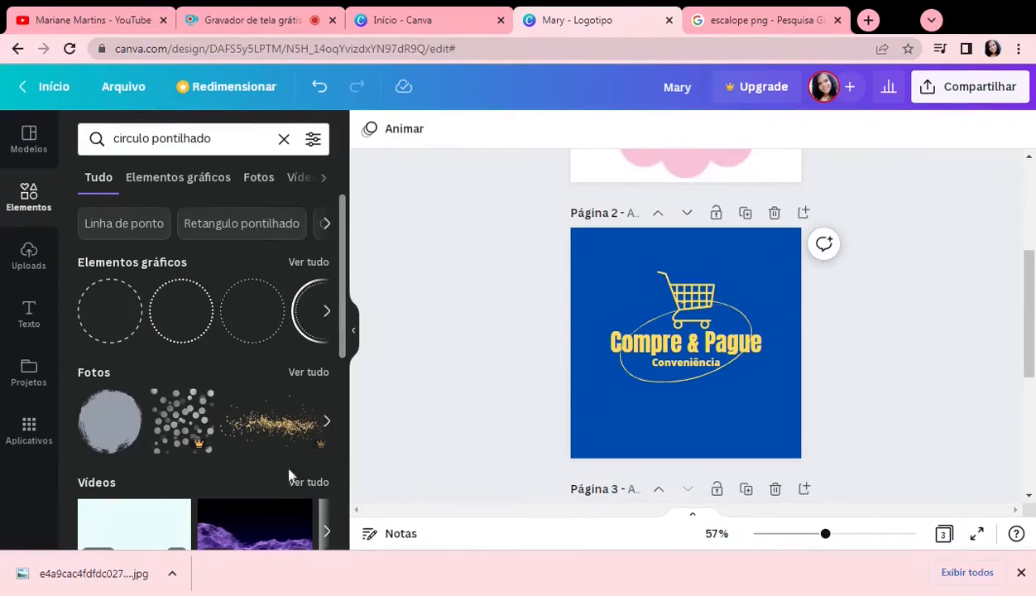
pyautogui.click(328, 313)
pyautogui.click(328, 311)
pyautogui.click(328, 312)
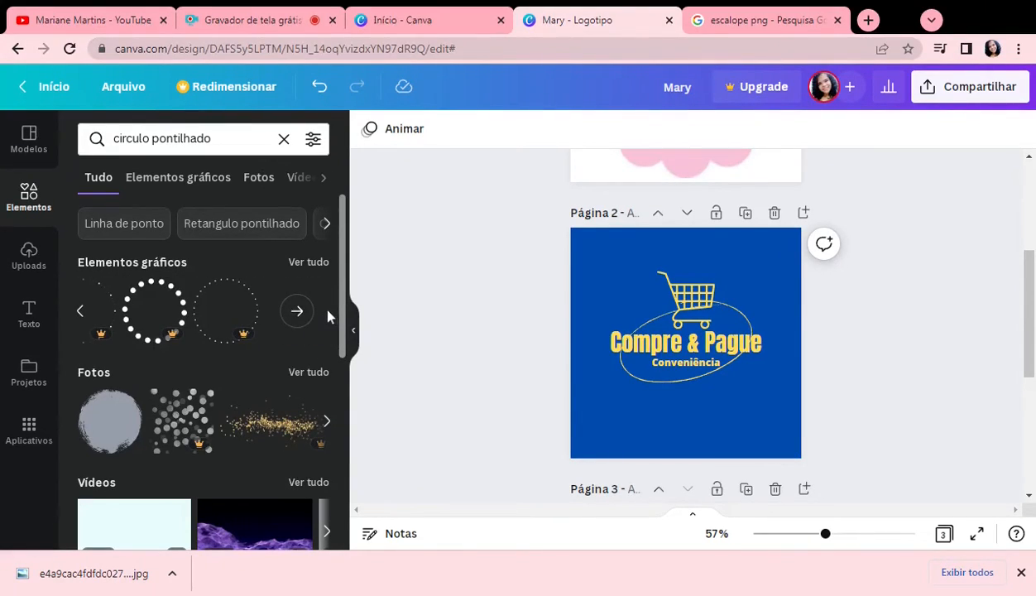
pyautogui.click(297, 312)
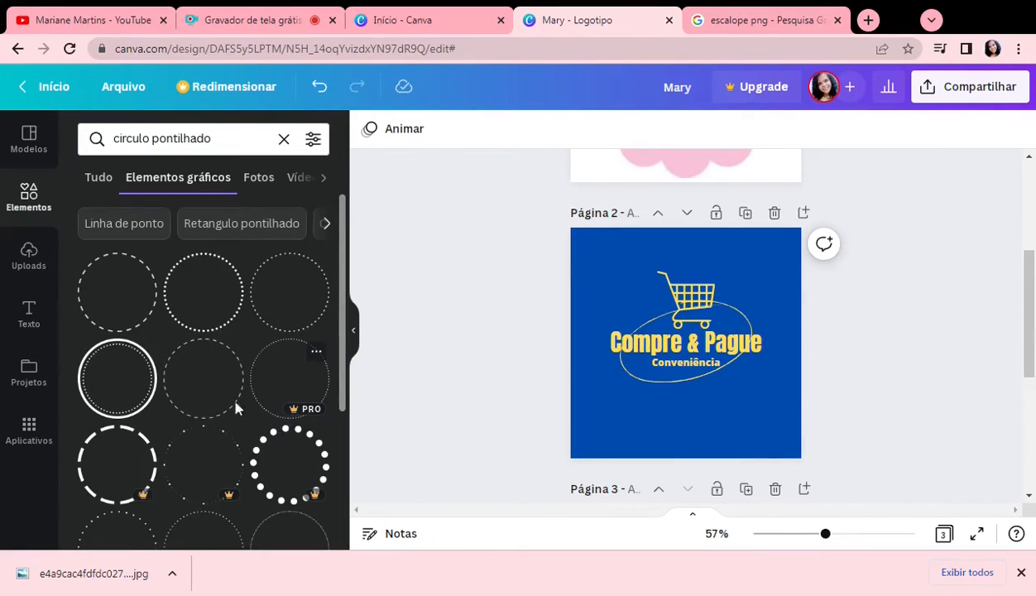
pyautogui.click(178, 378)
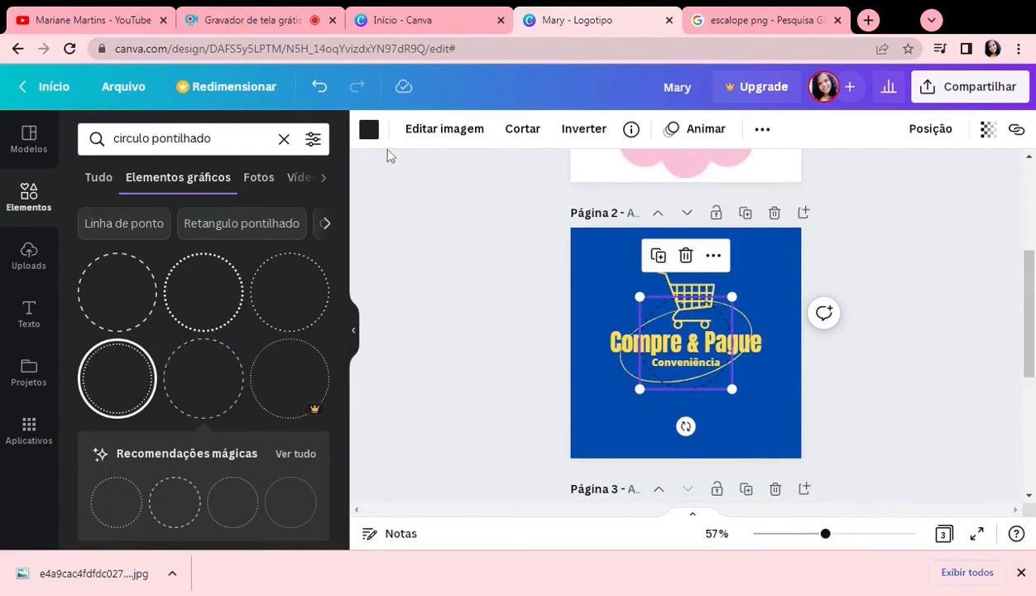
pyautogui.click(368, 129)
pyautogui.click(265, 260)
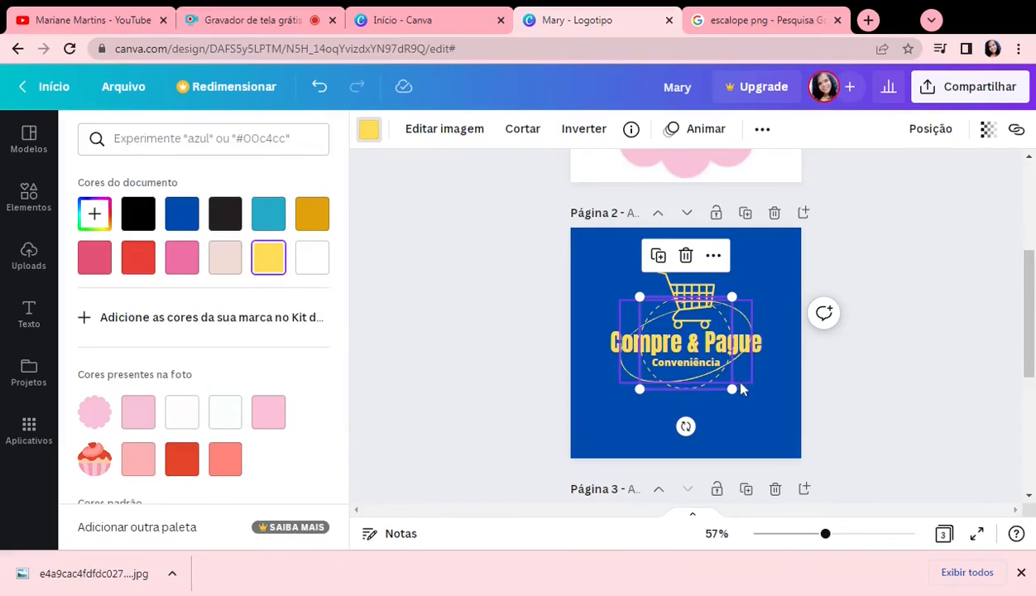
# Step: Try enlarging the dashed circle around the whole "Compre & Pague" logo, and delete it
pyautogui.moveTo(734, 390); pyautogui.dragTo(789, 447)
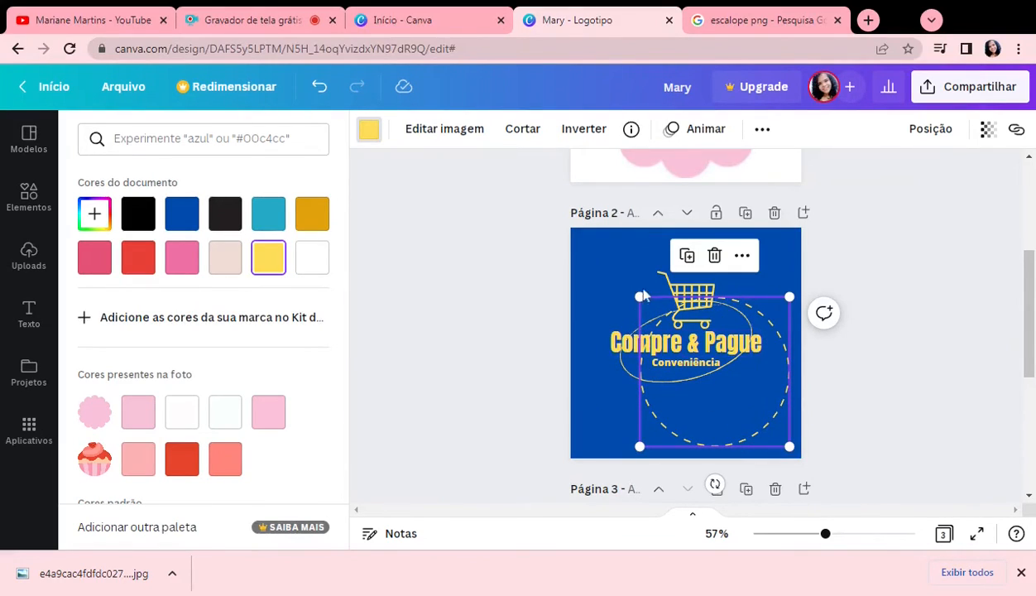
pyautogui.moveTo(637, 296); pyautogui.dragTo(582, 235)
pyautogui.press('Delete')
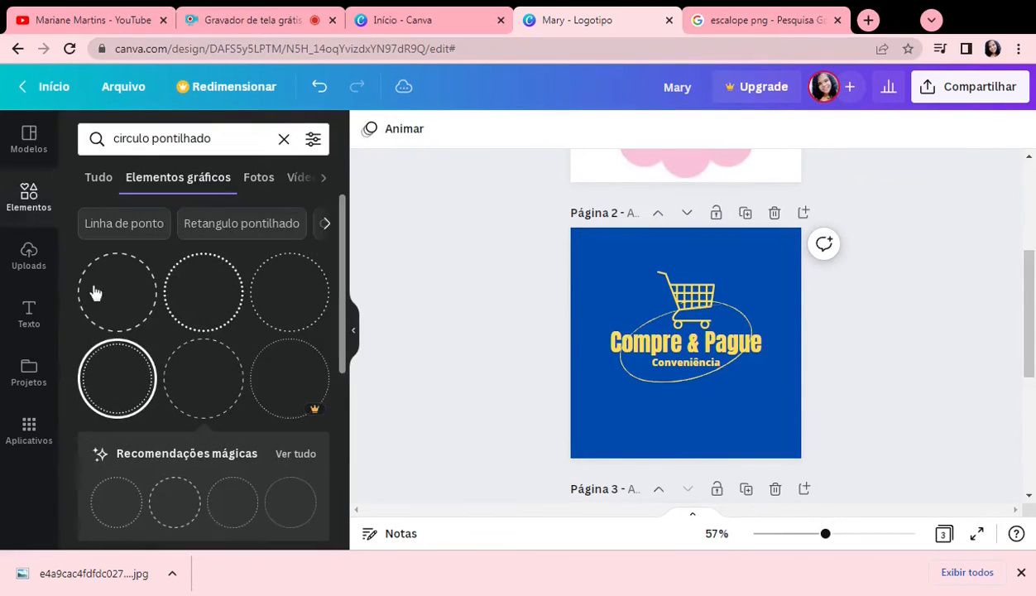
# Step: Search the graphic elements for "quadrado pontilhado"
pyautogui.click(181, 139)
pyautogui.click(215, 139)
pyautogui.hotkey('shift', 'Left')
pyautogui.hotkey('shift', 'Left')
pyautogui.hotkey('shift', 'Left')
pyautogui.hotkey('shift', 'Left')
pyautogui.hotkey('shift', 'Left')
pyautogui.hotkey('shift', 'Left')
pyautogui.hotkey('shift', 'Left')
pyautogui.hotkey('shift', 'Left')
pyautogui.hotkey('shift', 'Left')
pyautogui.hotkey('shift', 'Left')
pyautogui.hotkey('shift', 'Left')
pyautogui.hotkey('shift', 'Left')
pyautogui.hotkey('shift', 'Left')
pyautogui.hotkey('shift', 'Left')
pyautogui.hotkey('shift', 'Left')
pyautogui.hotkey('shift', 'Left')
pyautogui.hotkey('shift', 'Left')
pyautogui.hotkey('shift', 'Left')
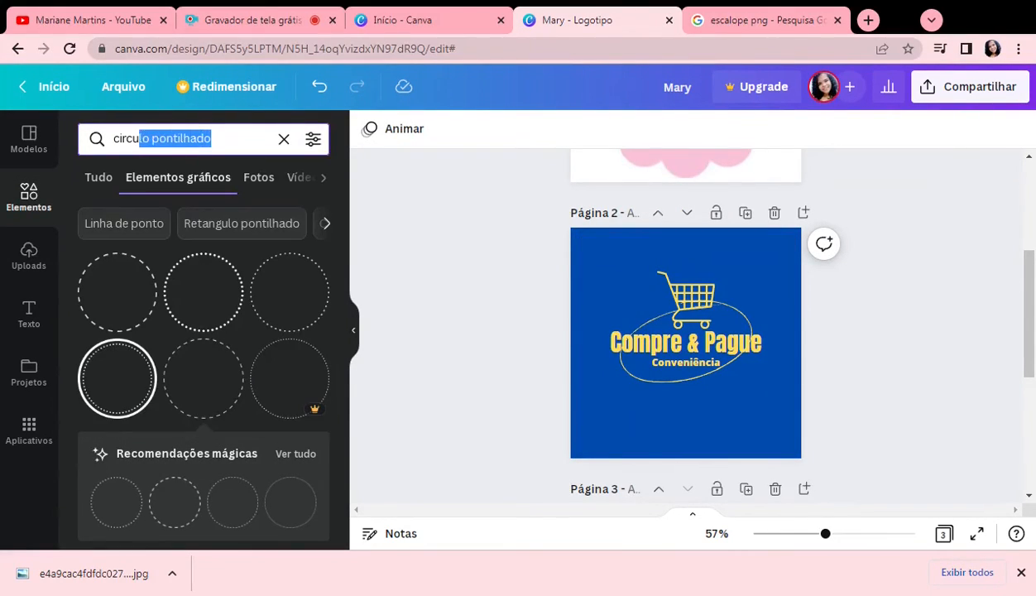
pyautogui.write('QUAD')
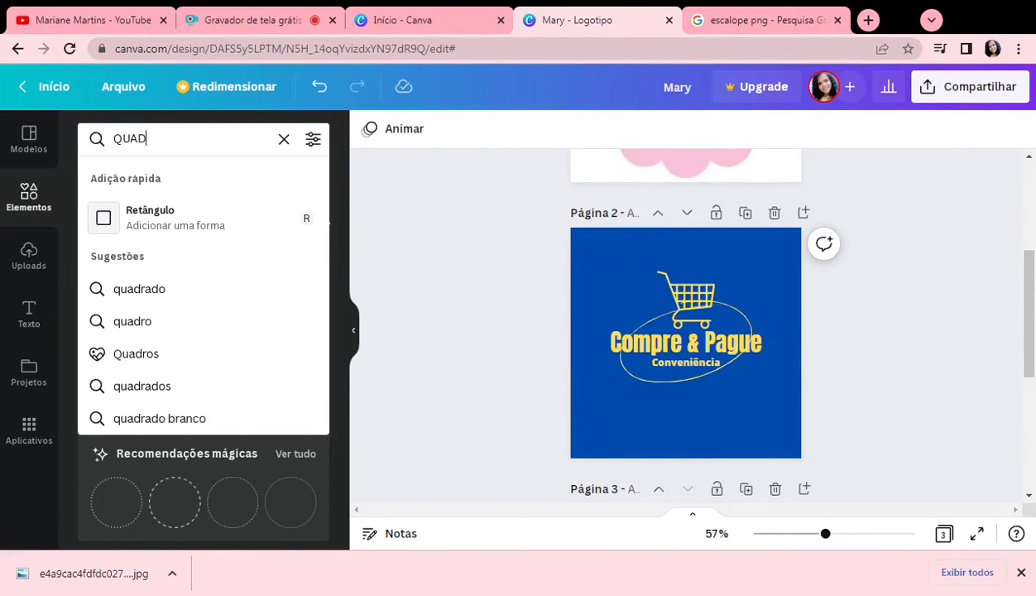
pyautogui.write('RADO')
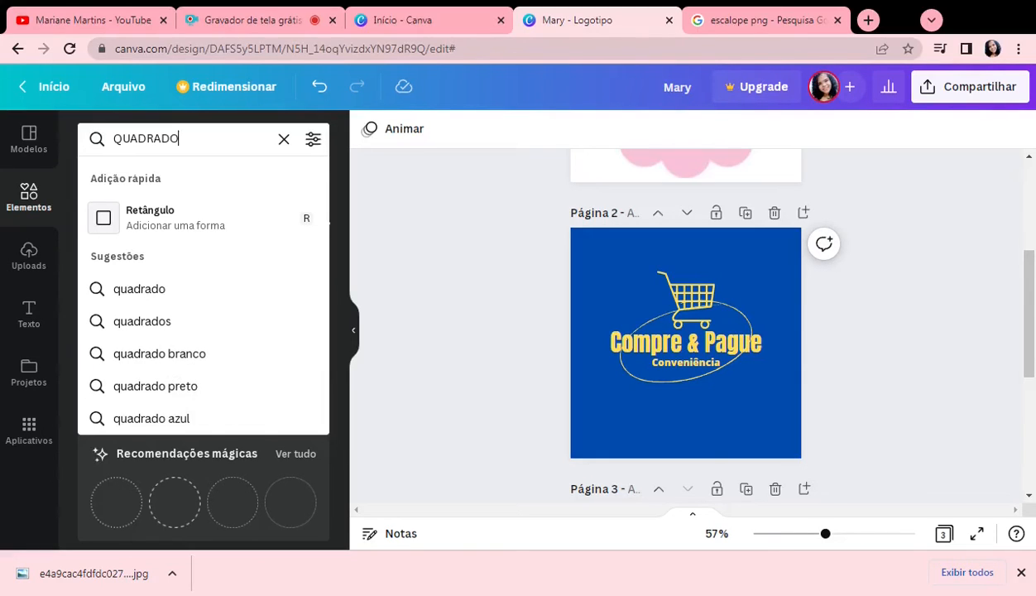
pyautogui.write(' P')
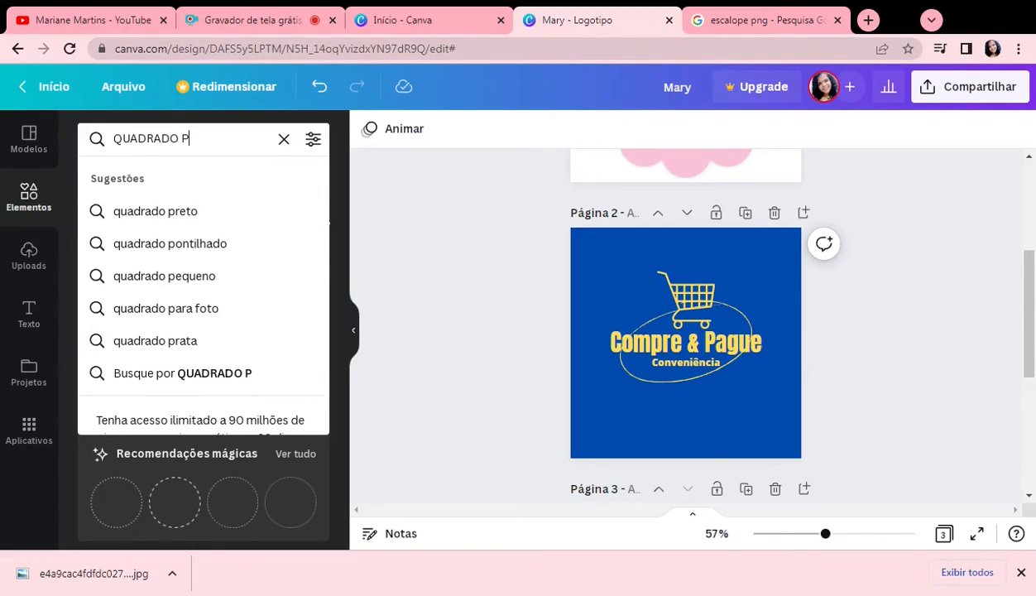
pyautogui.click(134, 248)
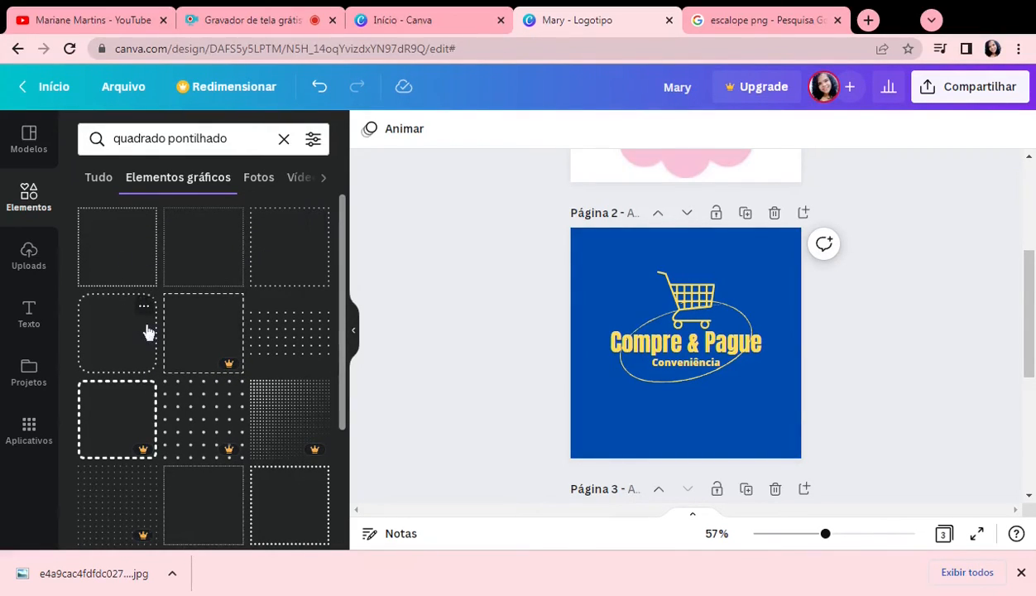
# Step: Add a black dotted square from the graphics to the "Compre & Pague" logo on page two and colour it yellow
pyautogui.click(273, 489)
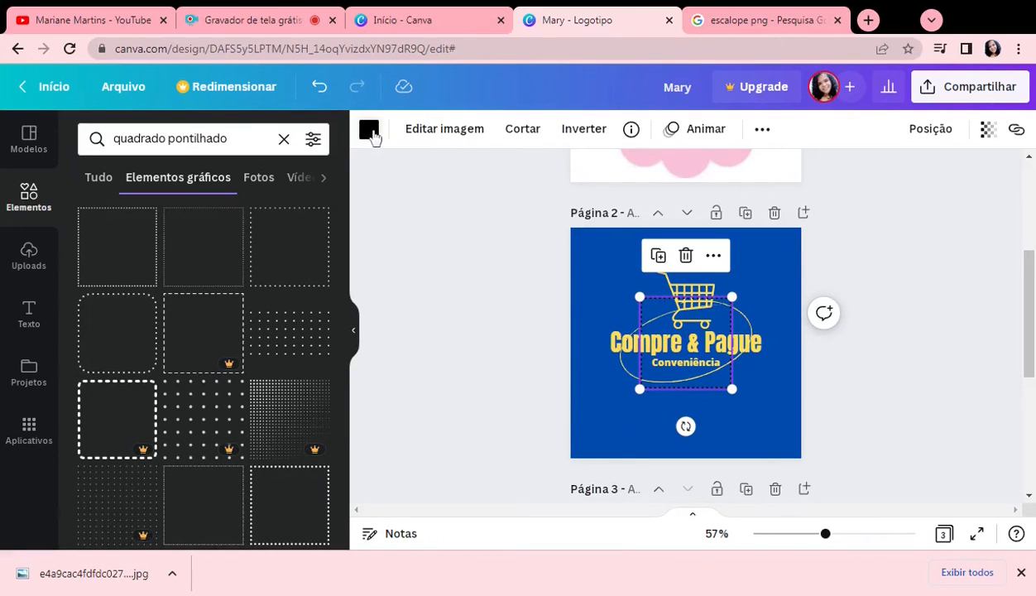
pyautogui.click(369, 129)
pyautogui.click(225, 258)
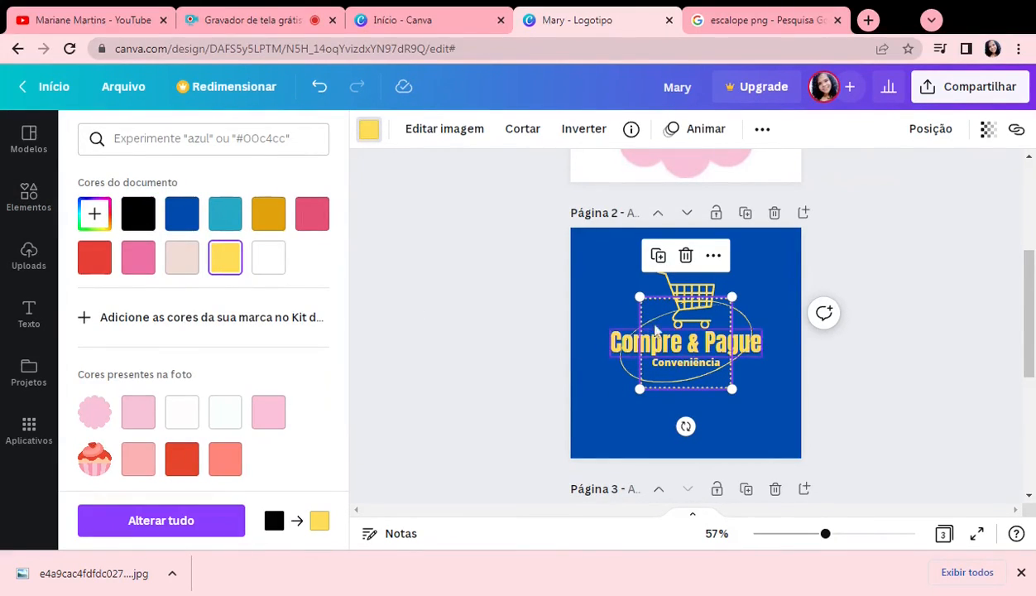
# Step: Enlarge the yellow dotted square into a centred border around the whole "Compre & Pague" logo, just inside the blue page's edges
pyautogui.moveTo(640, 296); pyautogui.dragTo(589, 258)
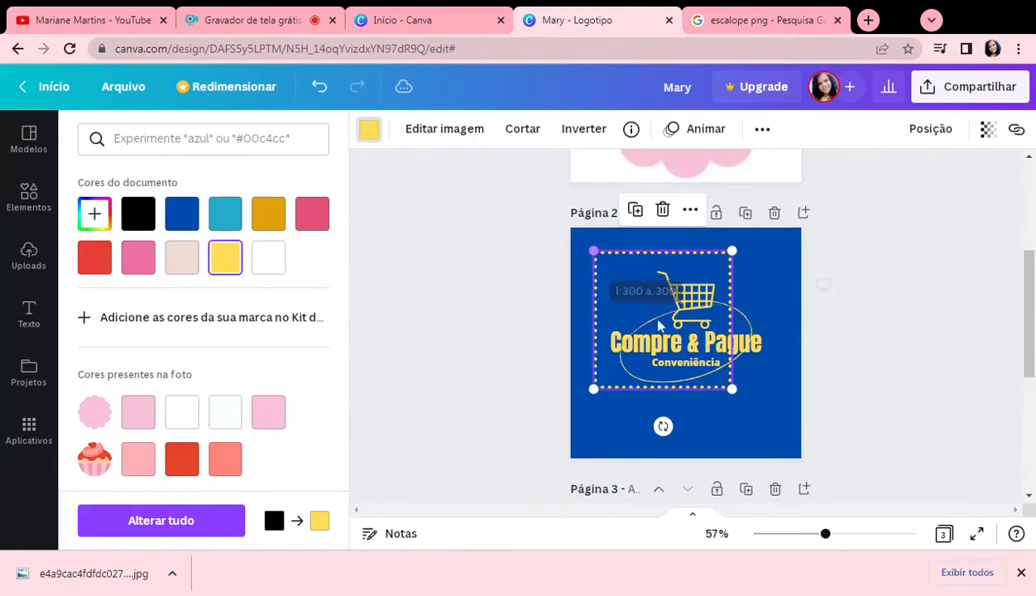
pyautogui.moveTo(732, 387); pyautogui.dragTo(778, 434)
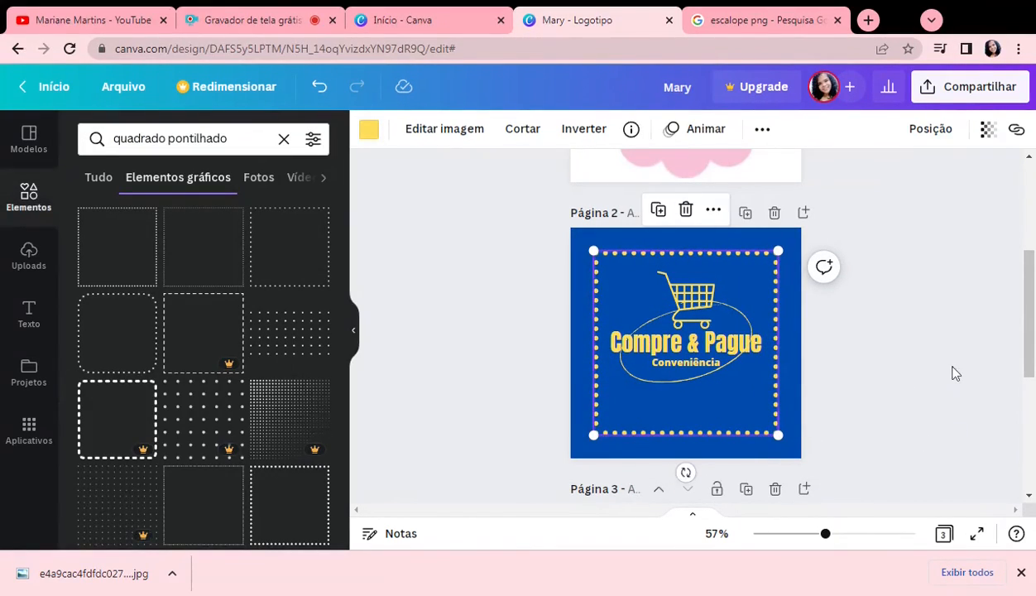
pyautogui.click(951, 372)
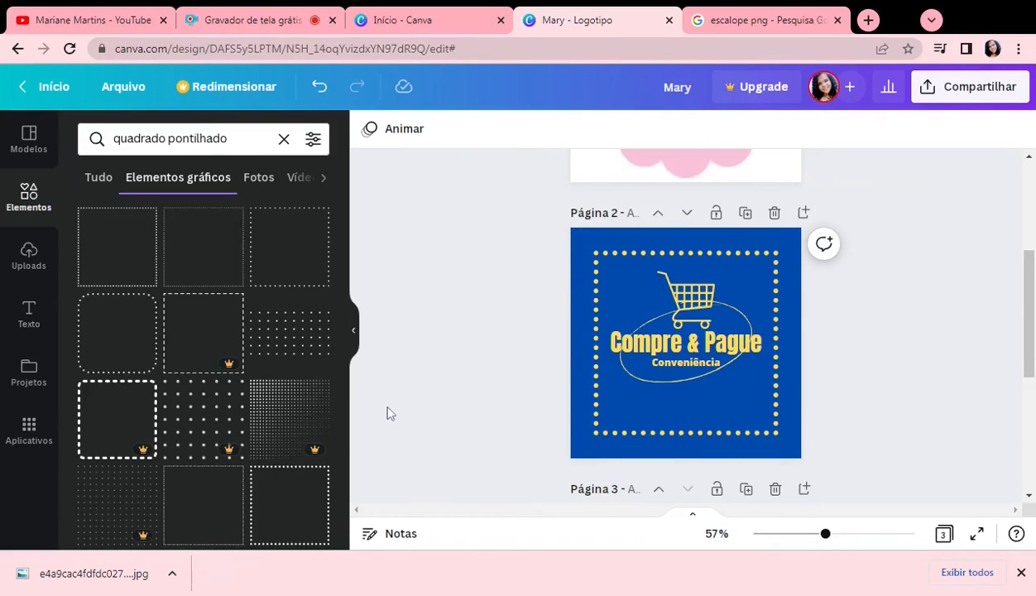
# Step: Open the download options for the three-page logo design
pyautogui.scroll(3, 786, 335)
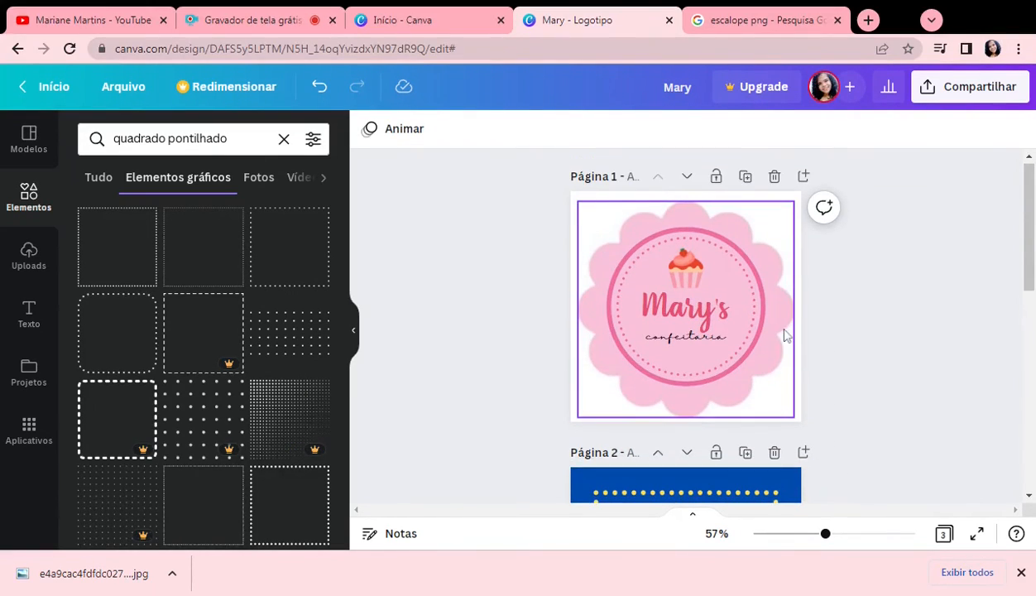
pyautogui.scroll(-2, 786, 335)
pyautogui.scroll(-5, 786, 335)
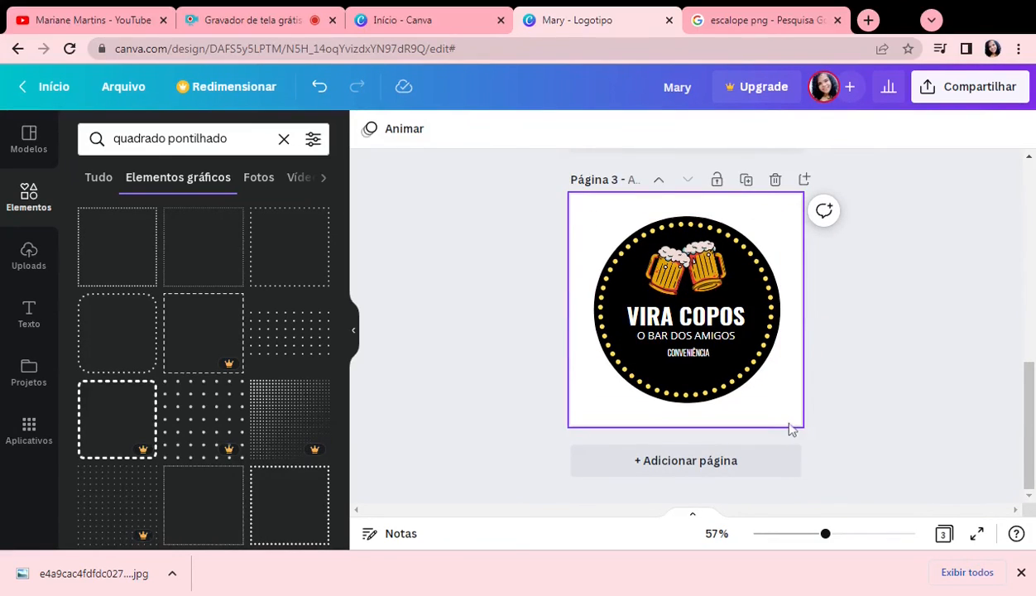
pyautogui.scroll(7, 789, 428)
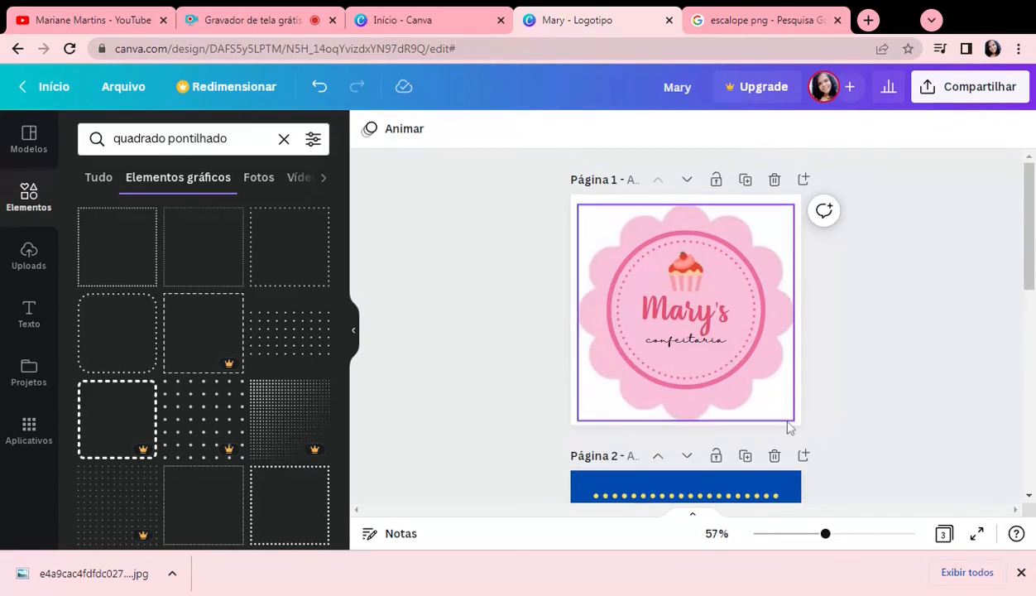
pyautogui.scroll(-5, 788, 427)
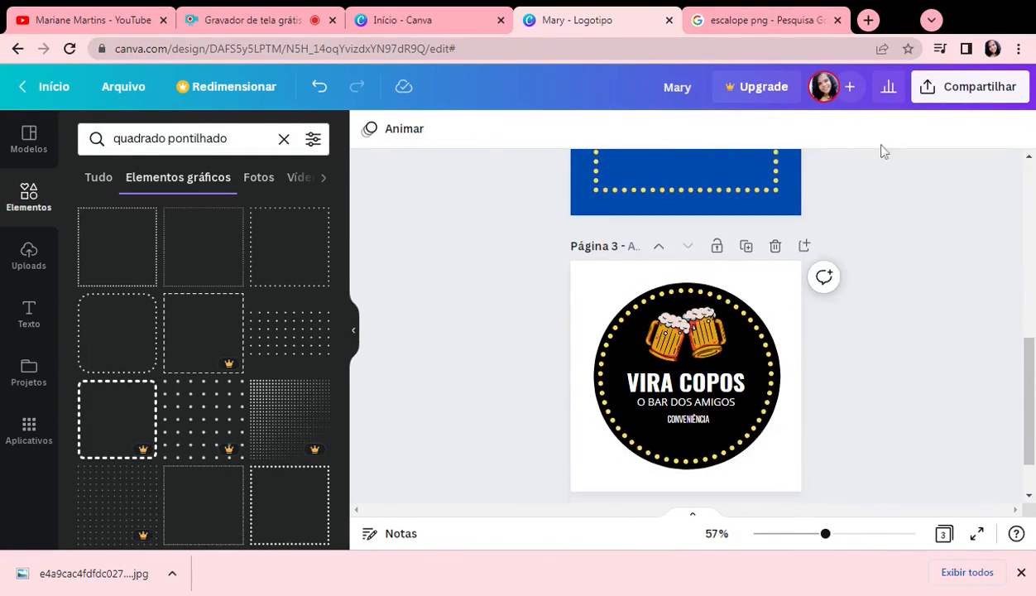
pyautogui.click(960, 90)
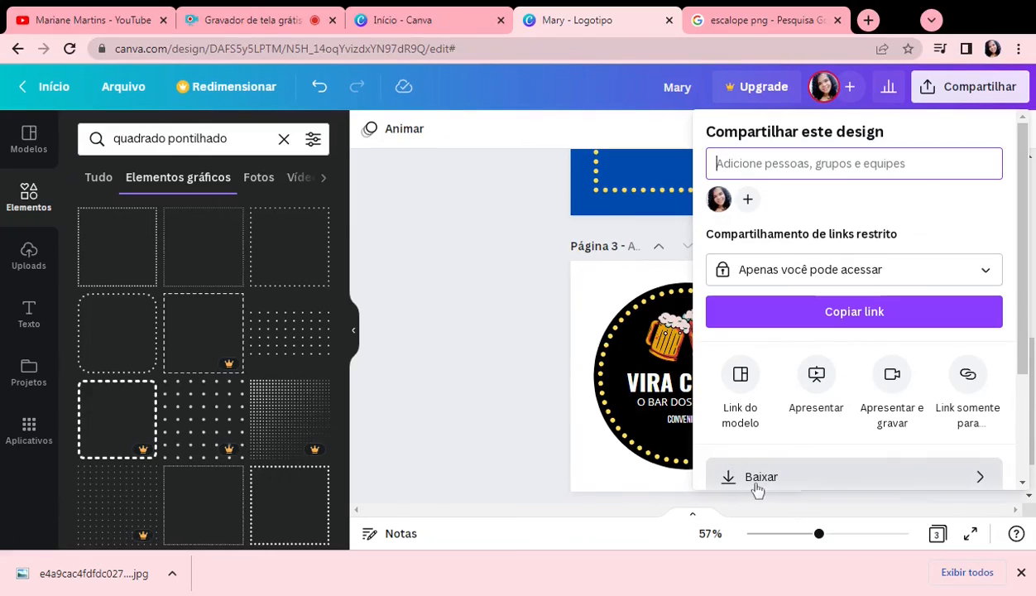
pyautogui.click(836, 478)
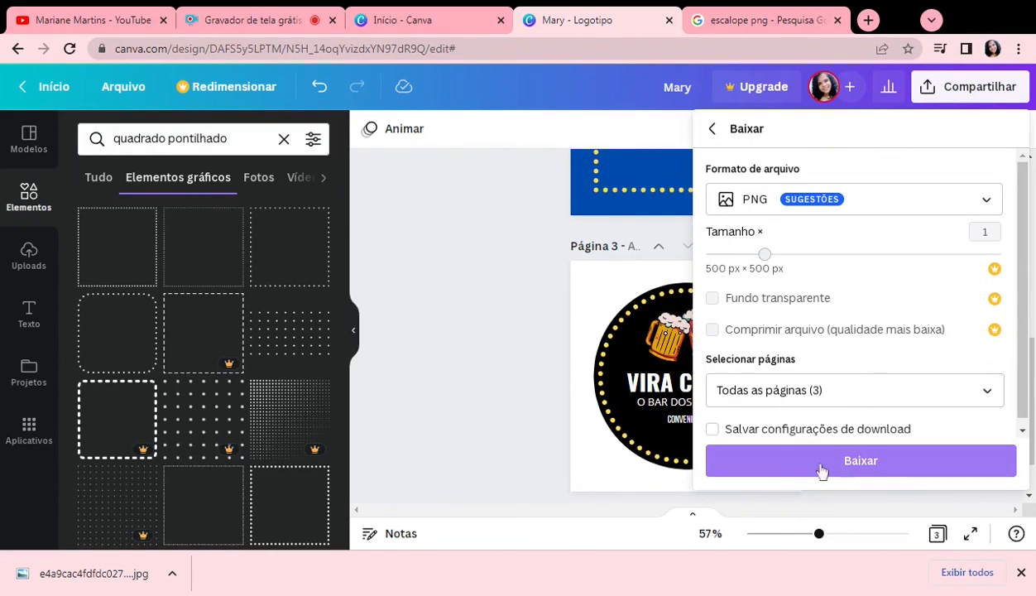